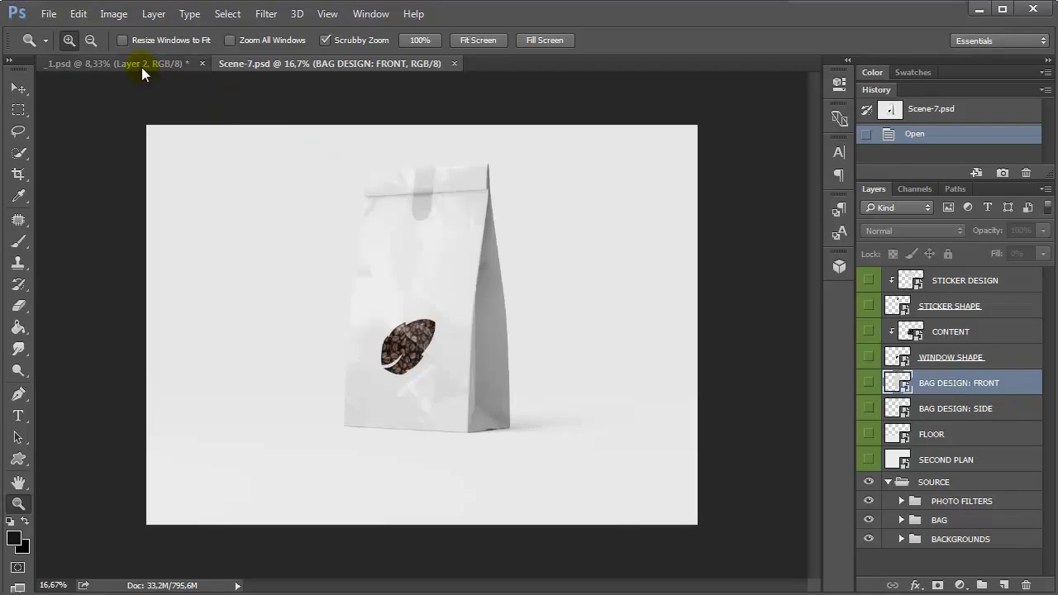
# Step: In _1.psd, select the whole canvas with Layer 1 active and copy the brown front bag artwork
pyautogui.click(141, 64)
pyautogui.click(946, 387)
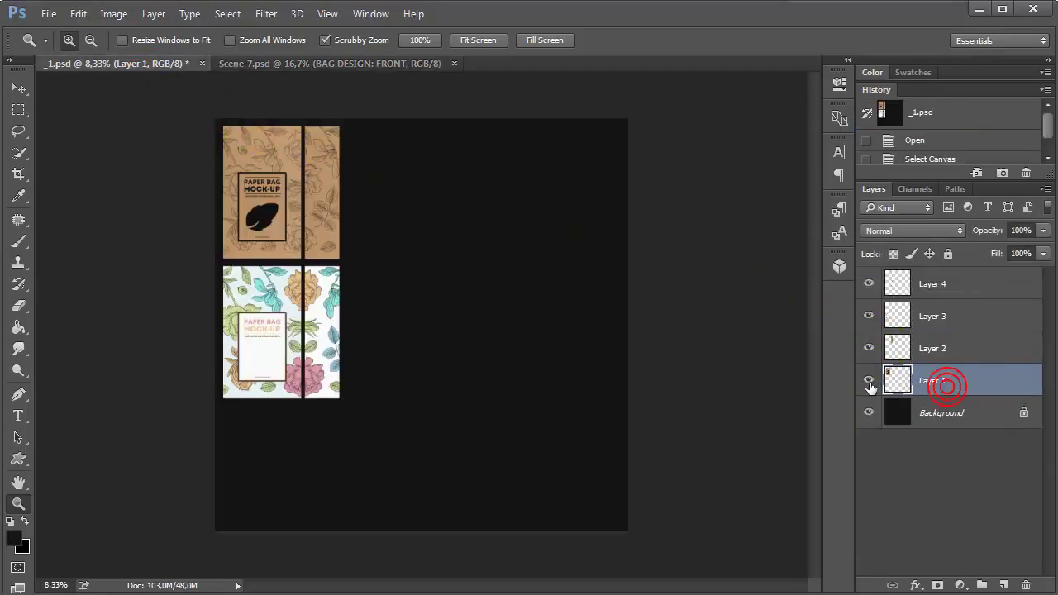
pyautogui.click(869, 381)
pyautogui.click(868, 381)
pyautogui.click(228, 14)
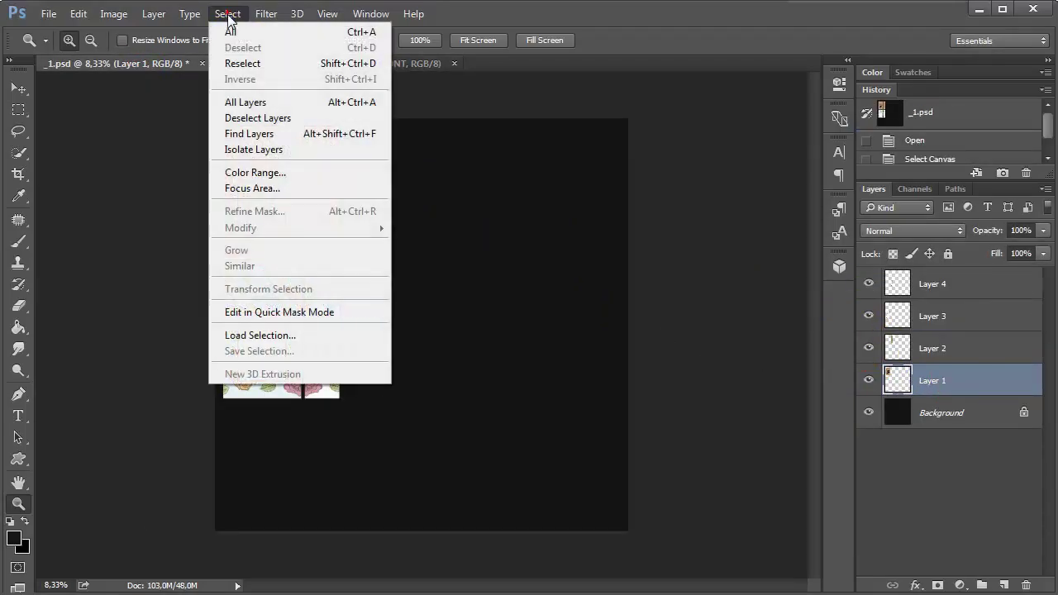
pyautogui.click(232, 31)
pyautogui.click(79, 14)
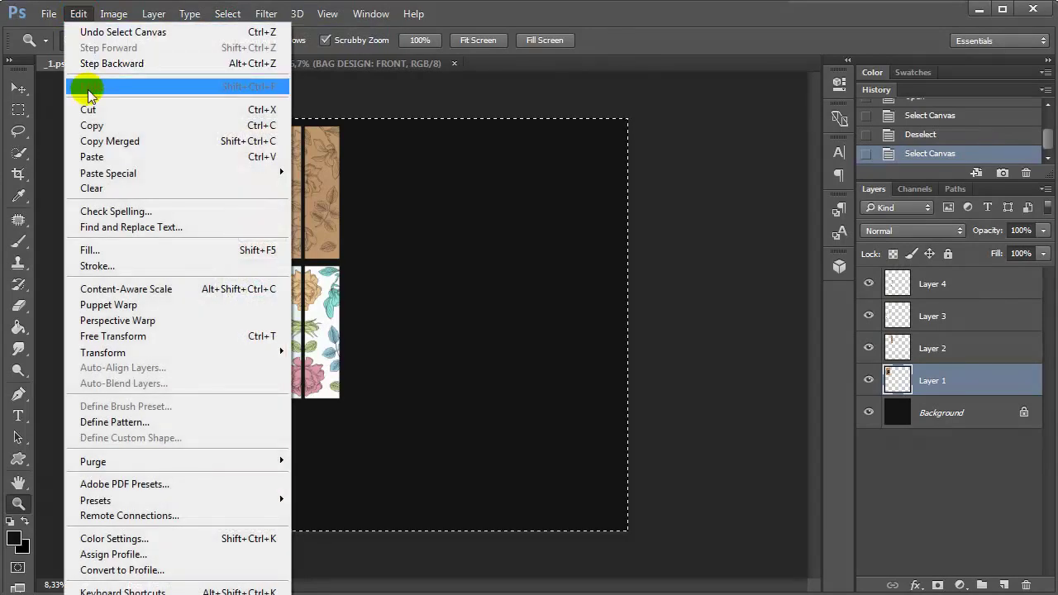
pyautogui.click(97, 126)
# Step: In Scene-7.psd, paste the copied artwork into the BAG DESIGN: FRONT smart object and save and close its contents
pyautogui.click(263, 66)
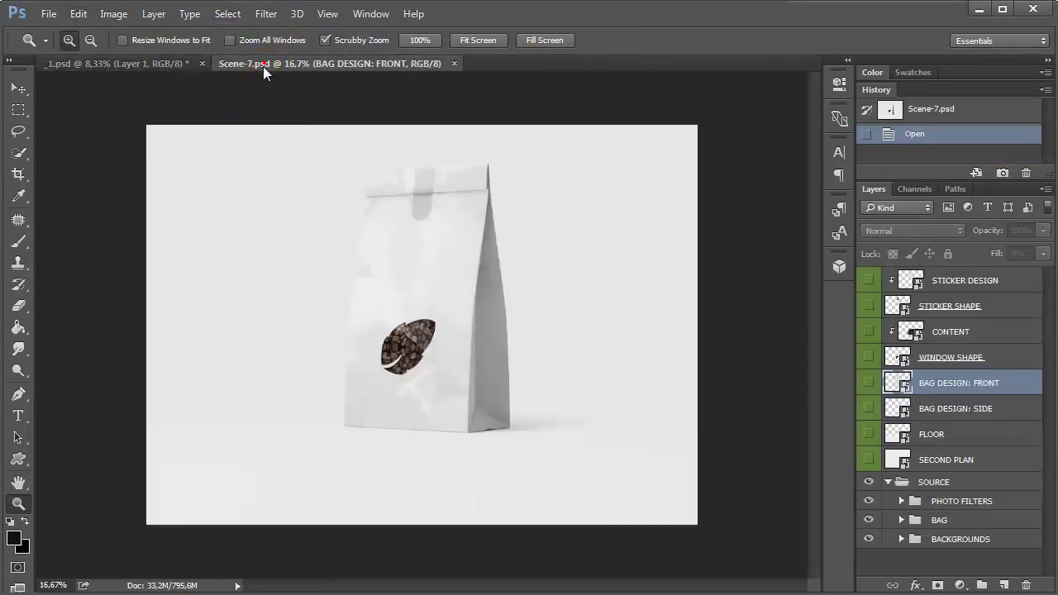
pyautogui.doubleClick(899, 384)
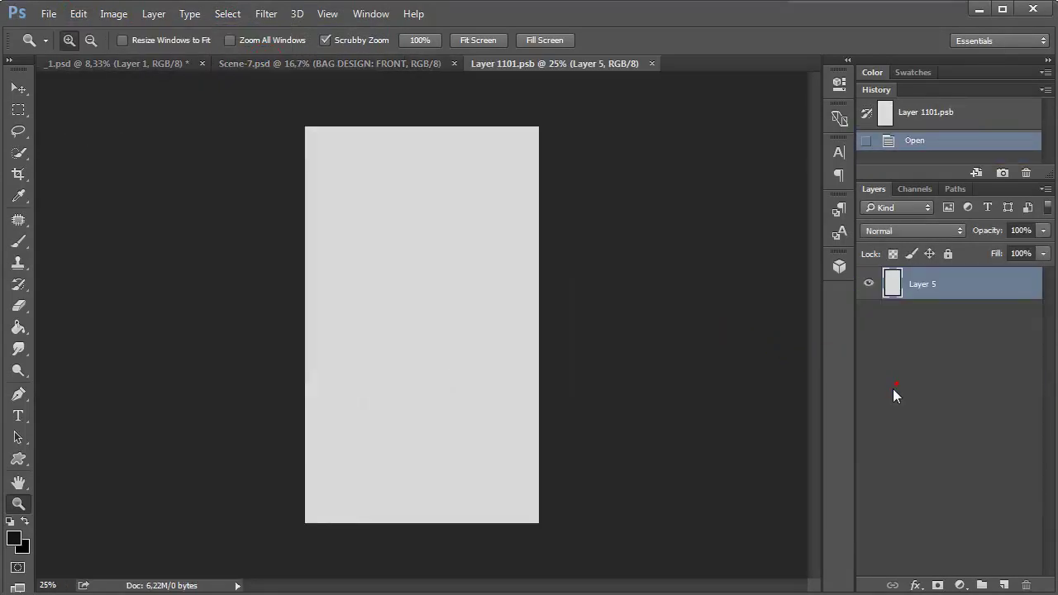
pyautogui.click(78, 15)
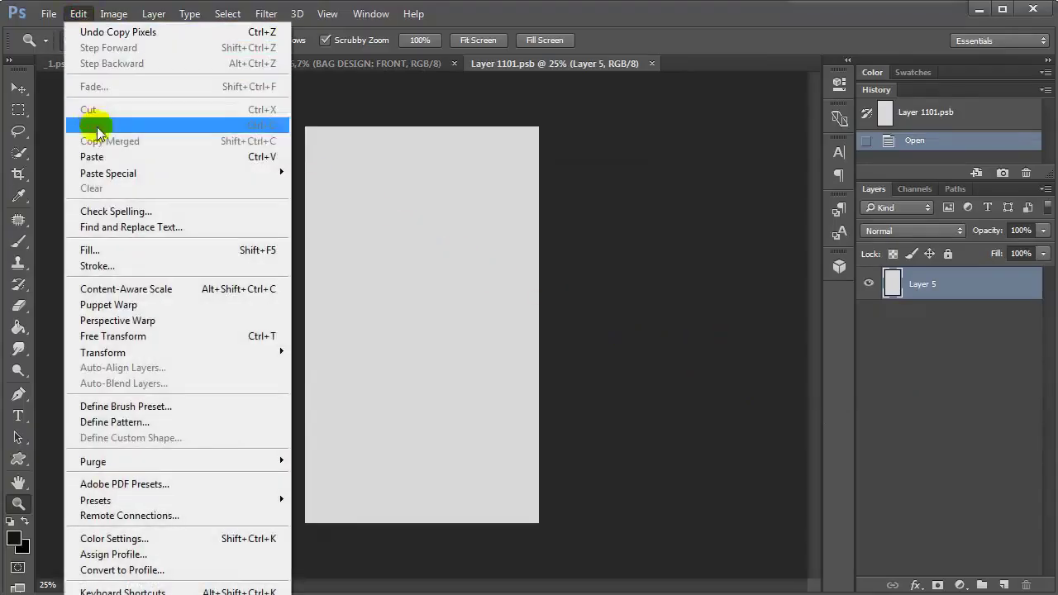
pyautogui.click(135, 156)
pyautogui.click(658, 66)
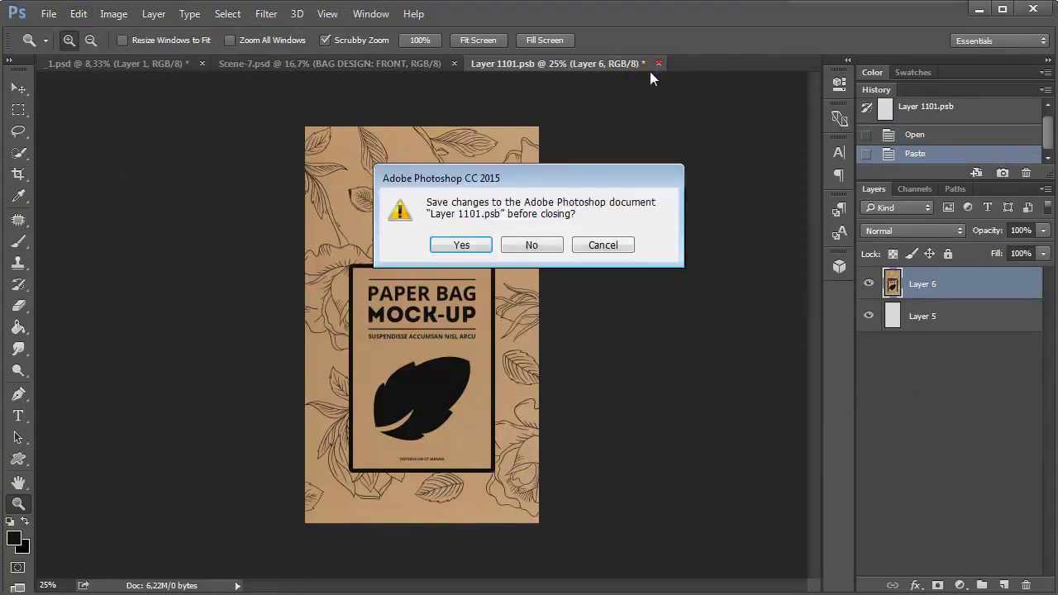
pyautogui.click(455, 245)
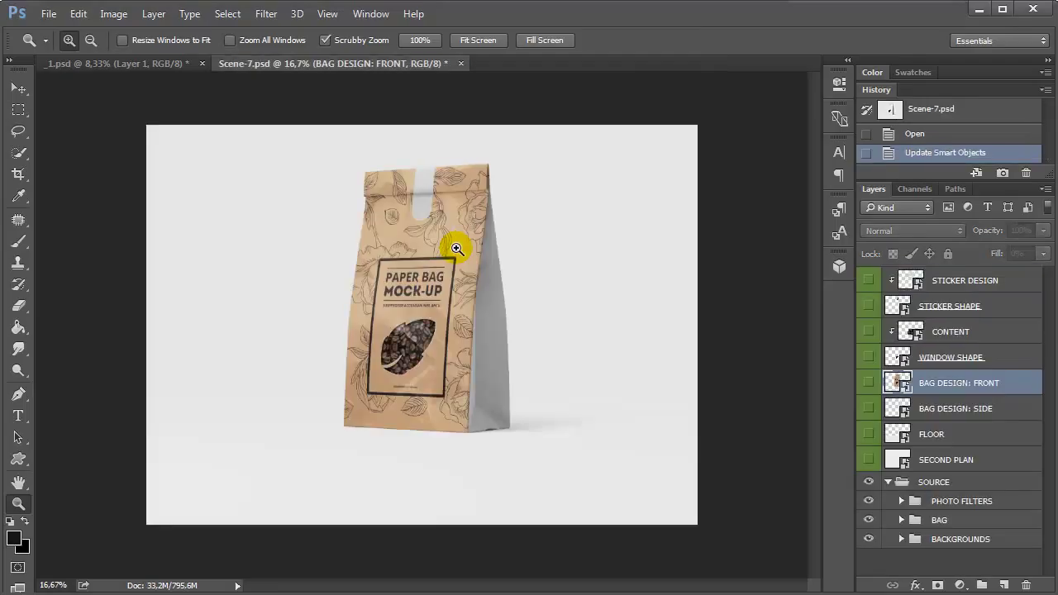
# Step: Copy the brown side panel artwork from Layer 2 of _1.psd
pyautogui.click(162, 66)
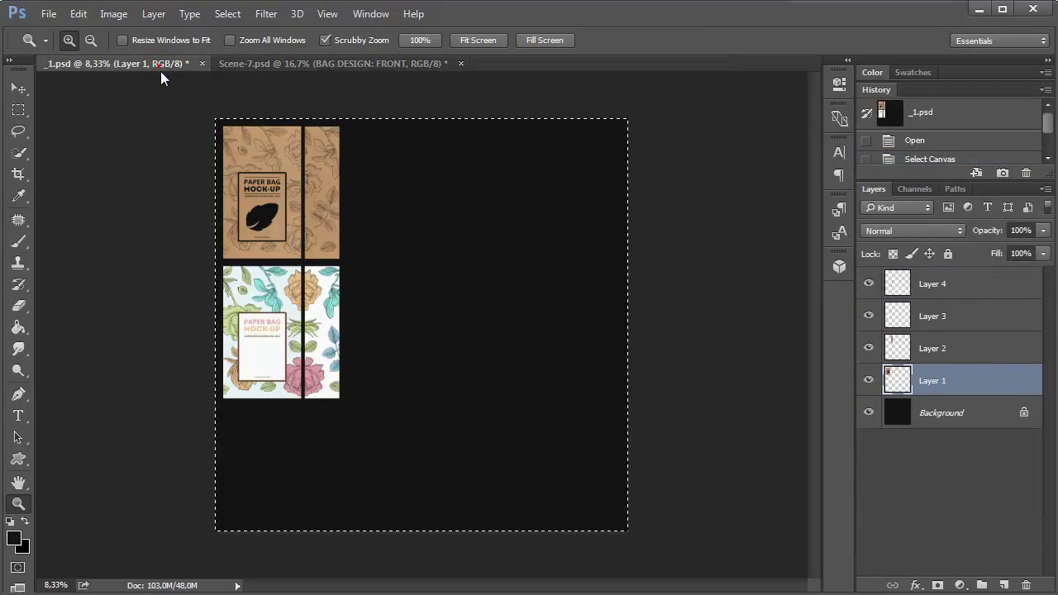
pyautogui.click(932, 350)
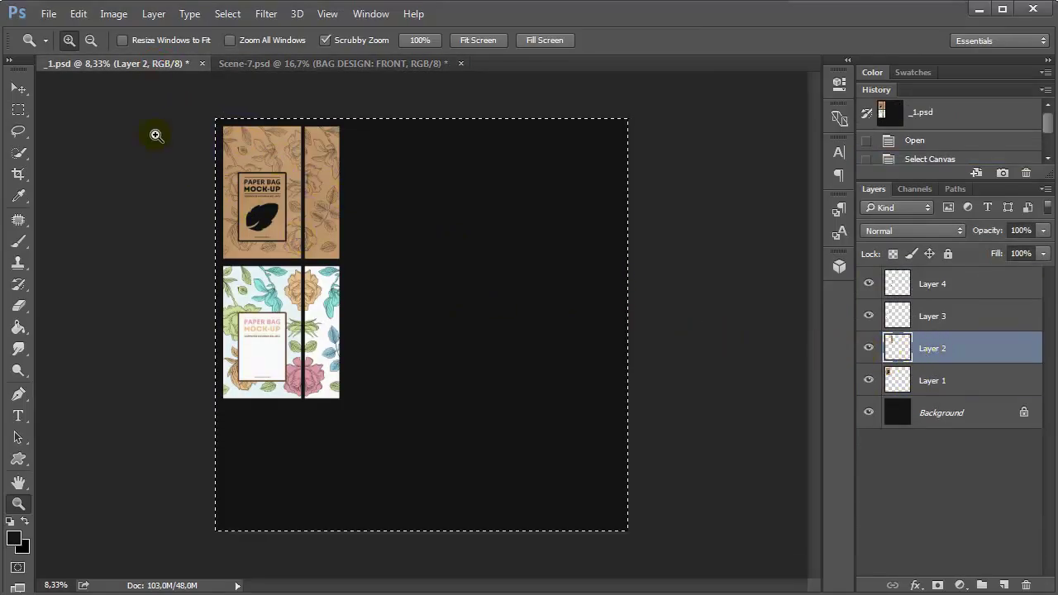
pyautogui.click(78, 14)
pyautogui.click(94, 137)
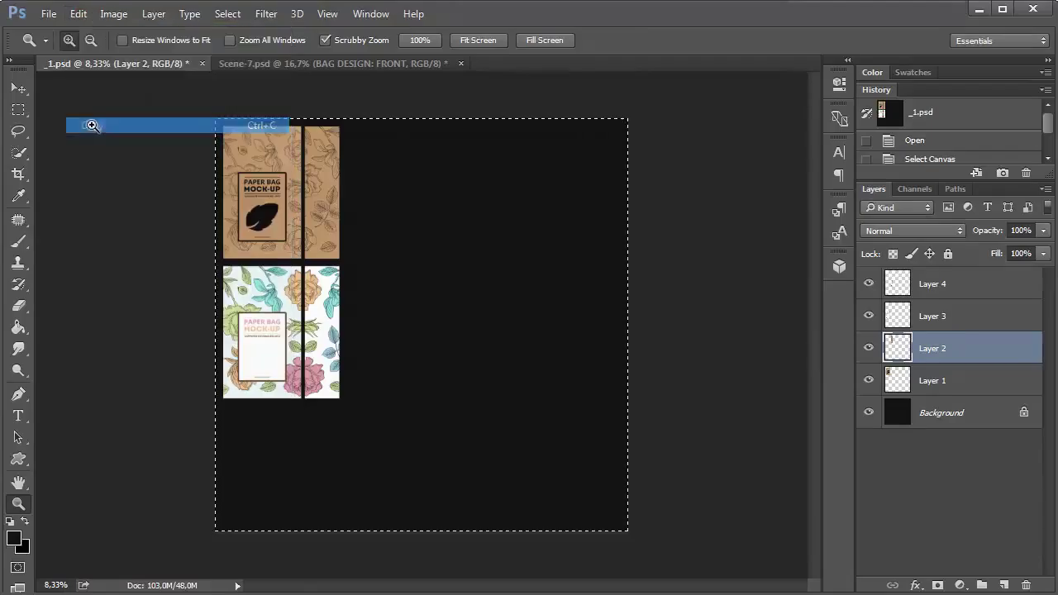
# Step: In Scene-7.psd, paste the side artwork into the BAG DESIGN: SIDE smart object and save and close its contents
pyautogui.click(296, 64)
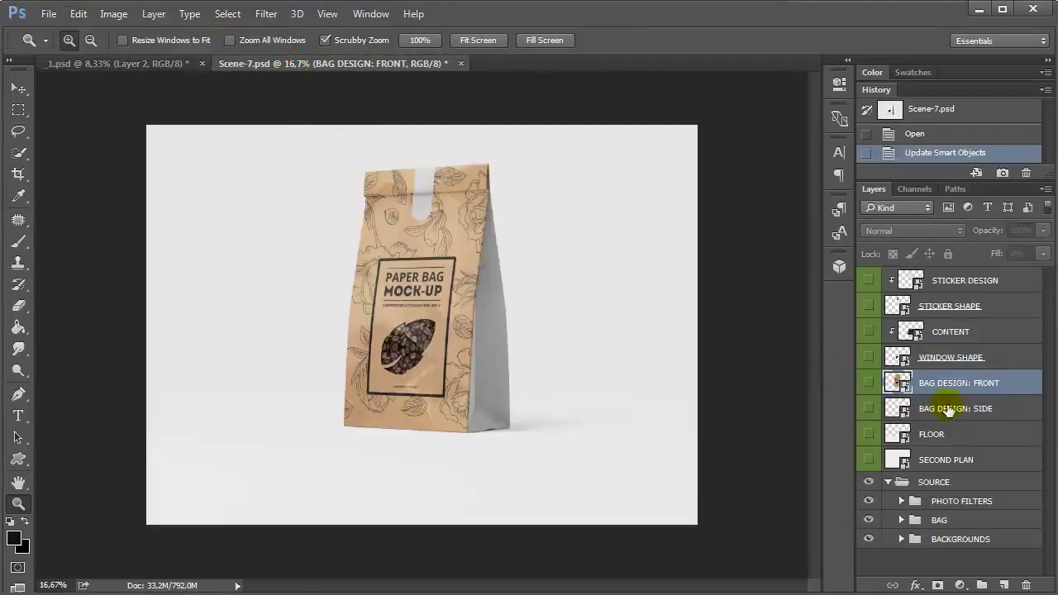
pyautogui.click(974, 408)
pyautogui.doubleClick(897, 408)
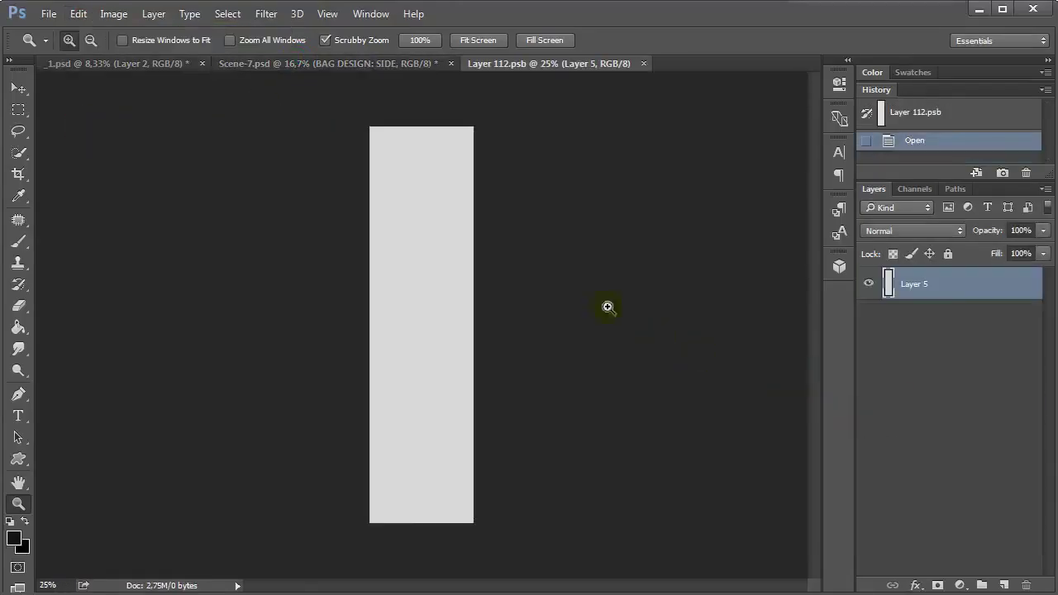
pyautogui.click(79, 14)
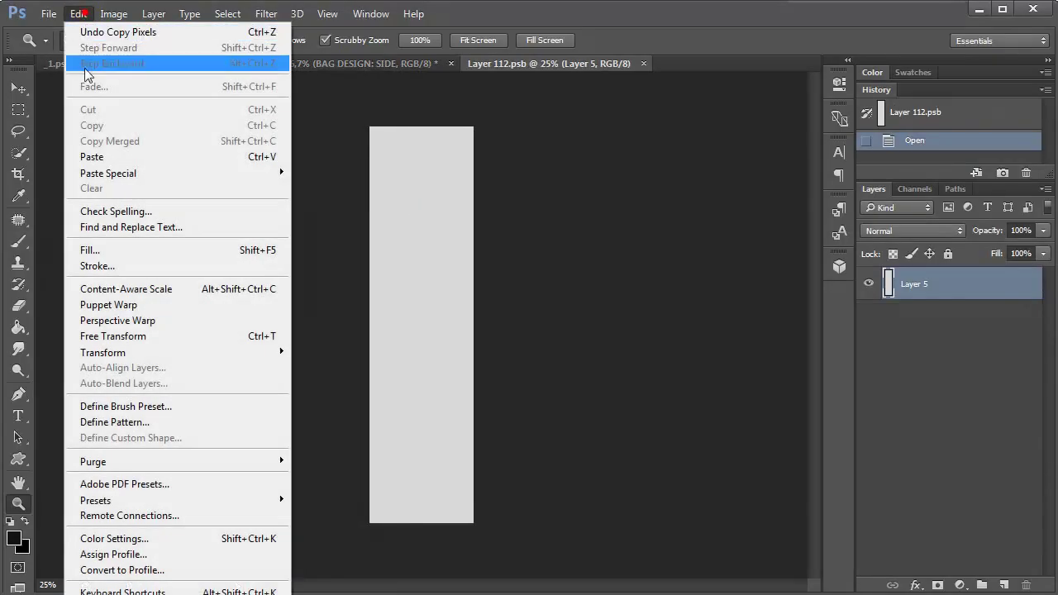
pyautogui.click(93, 153)
pyautogui.click(649, 64)
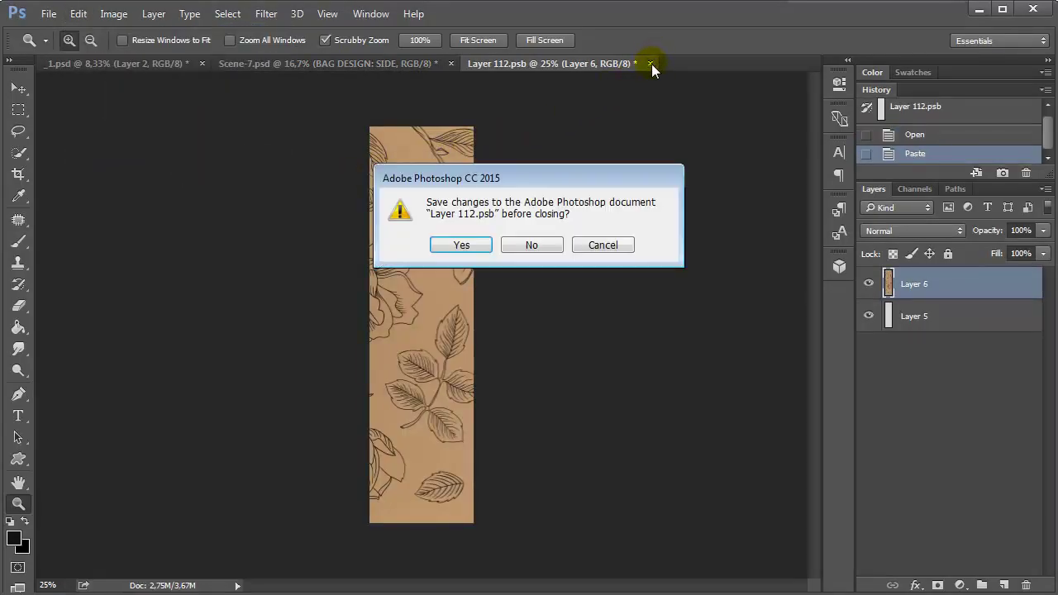
pyautogui.click(462, 245)
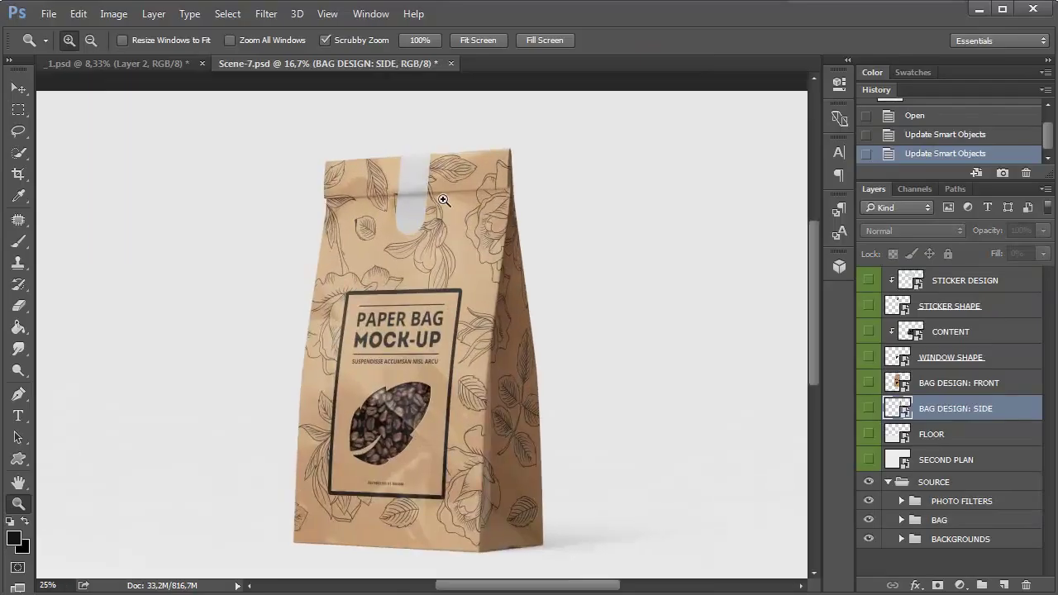
# Step: Examine the printed front, leaf window and folded top of the bag mockup at close range
pyautogui.click(441, 201)
pyautogui.click(442, 205)
pyautogui.click(399, 340)
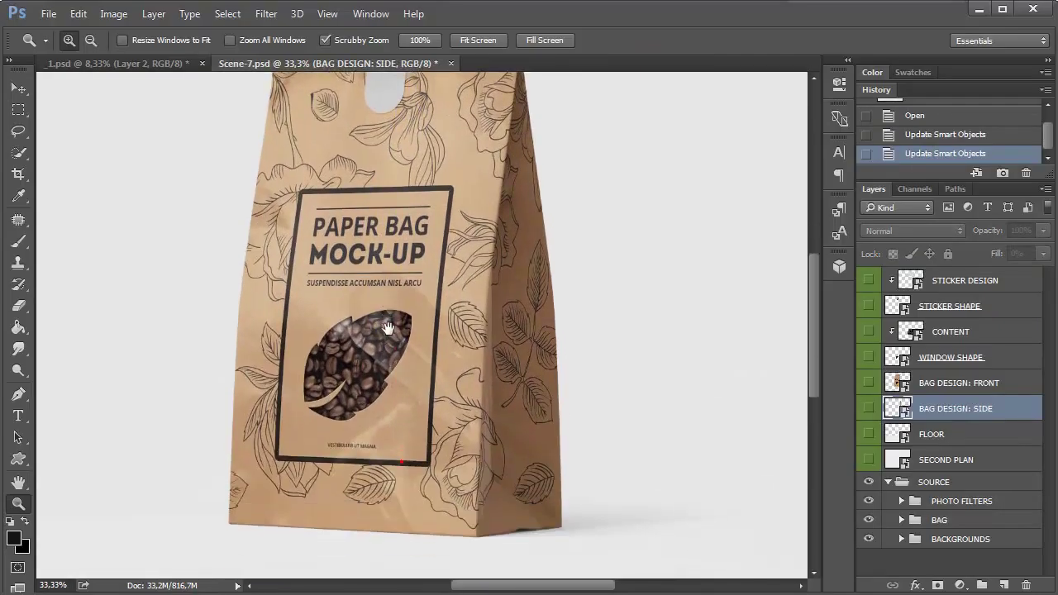
pyautogui.click(388, 357)
pyautogui.rightClick(378, 371)
pyautogui.click(416, 393)
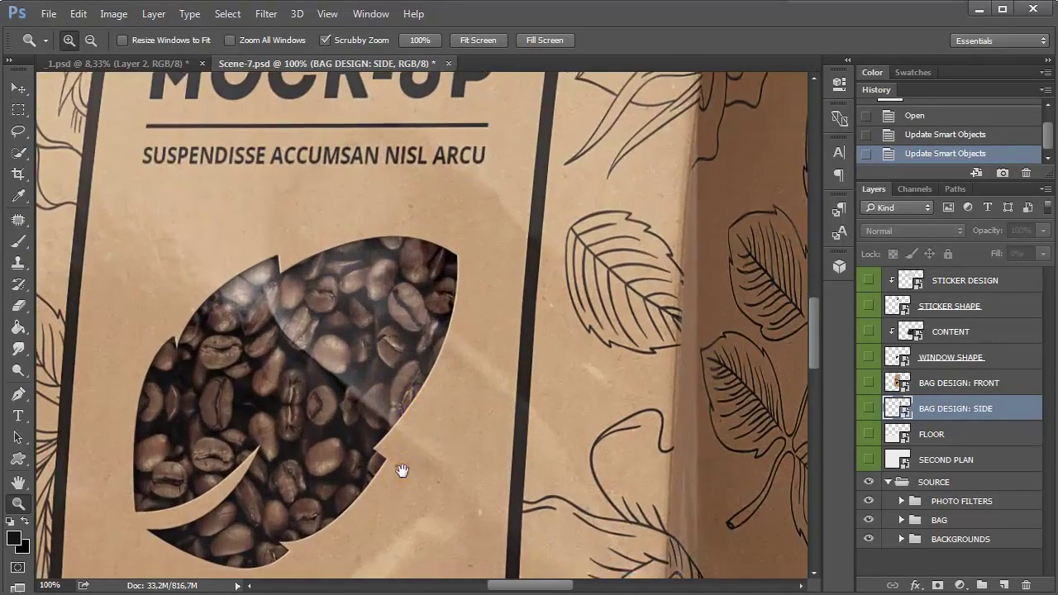
pyautogui.moveTo(401, 471); pyautogui.dragTo(436, 289)
pyautogui.moveTo(441, 430); pyautogui.dragTo(456, 315)
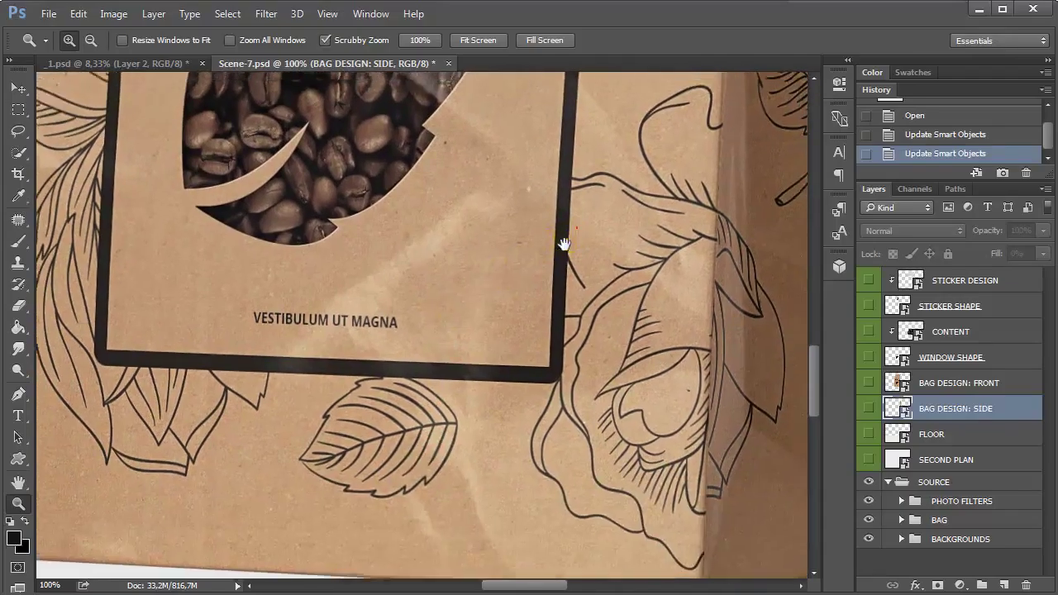
pyautogui.moveTo(567, 237); pyautogui.dragTo(472, 520)
pyautogui.moveTo(439, 248); pyautogui.dragTo(463, 561)
pyautogui.moveTo(475, 153); pyautogui.dragTo(466, 505)
pyautogui.moveTo(406, 306); pyautogui.dragTo(455, 336)
pyautogui.scroll(-5, 461, 343)
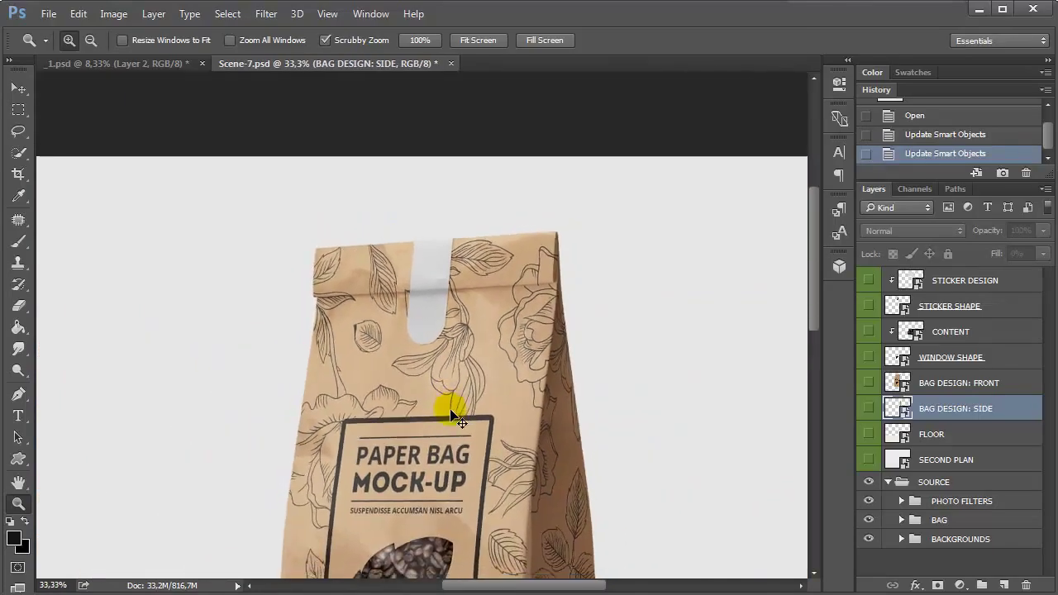
pyautogui.scroll(2, 446, 381)
pyautogui.moveTo(443, 361); pyautogui.dragTo(432, 310)
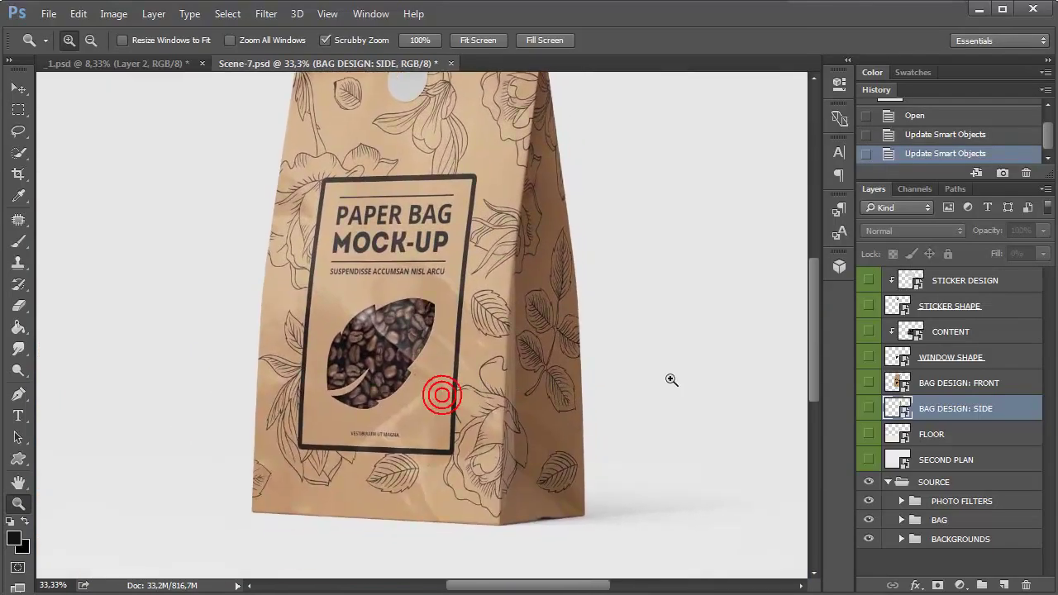
# Step: Open the WINDOW SHAPE smart object's contents, add a new layer and hide the Shape 2 leaf layer
pyautogui.click(950, 358)
pyautogui.click(905, 362)
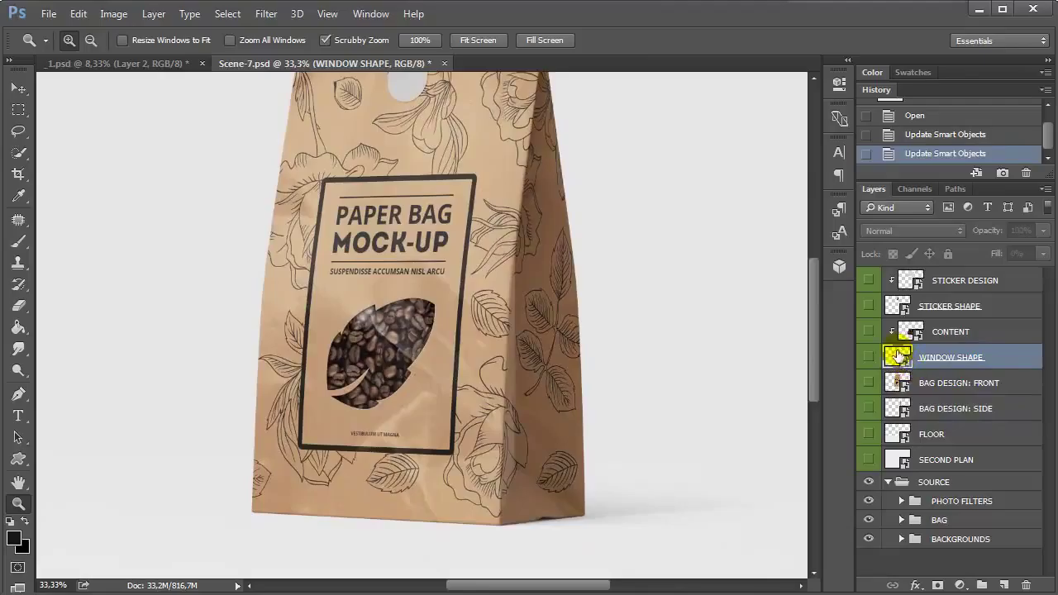
pyautogui.doubleClick(898, 355)
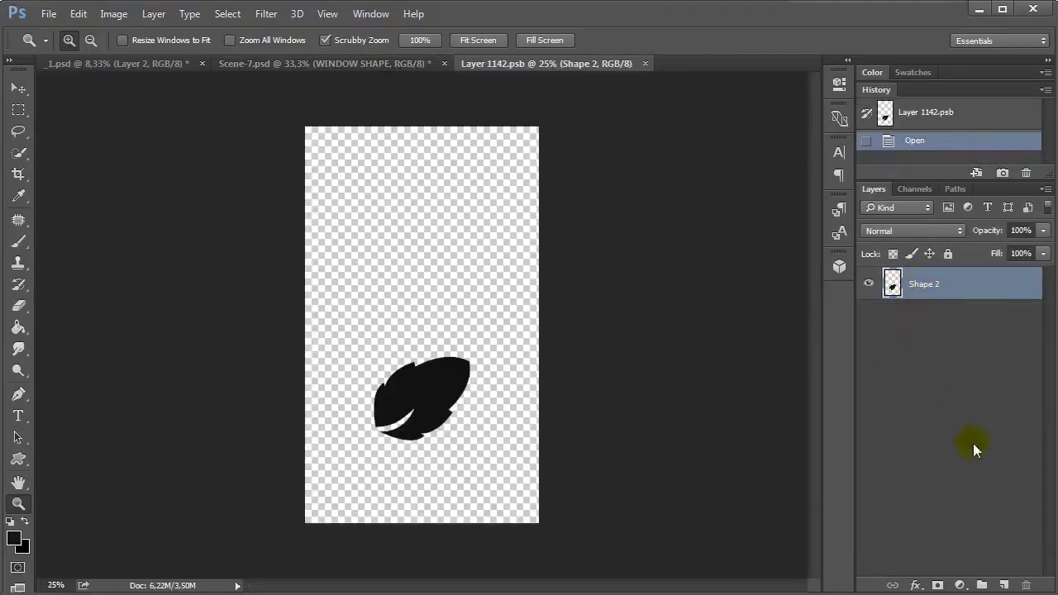
pyautogui.click(1005, 584)
pyautogui.click(867, 316)
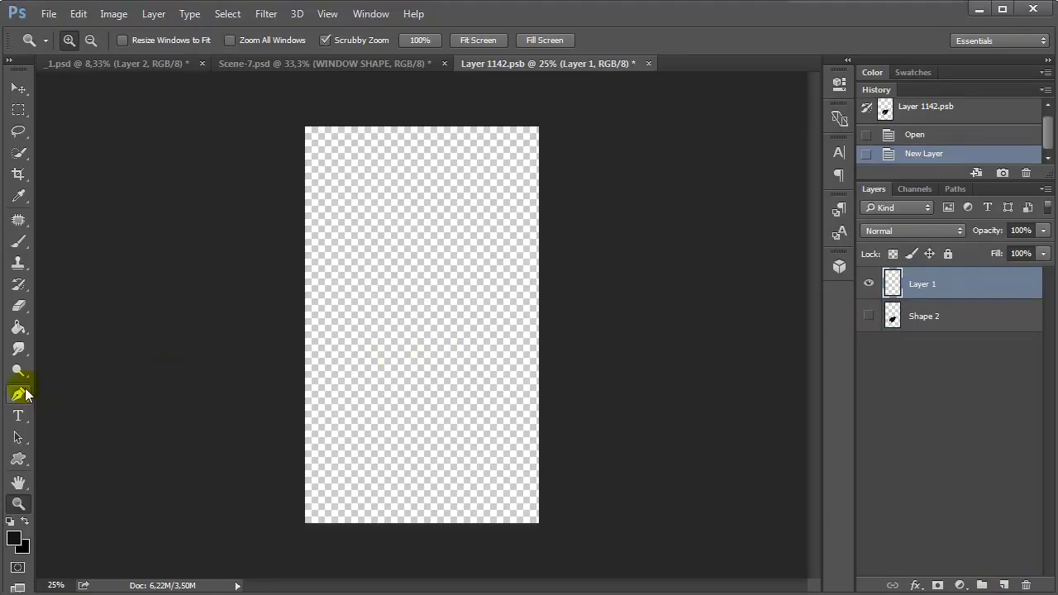
# Step: Draw a black scalloped custom shape about 581 by 598 px, centre it in the canvas's lower half, and save and close the contents
pyautogui.click(18, 460)
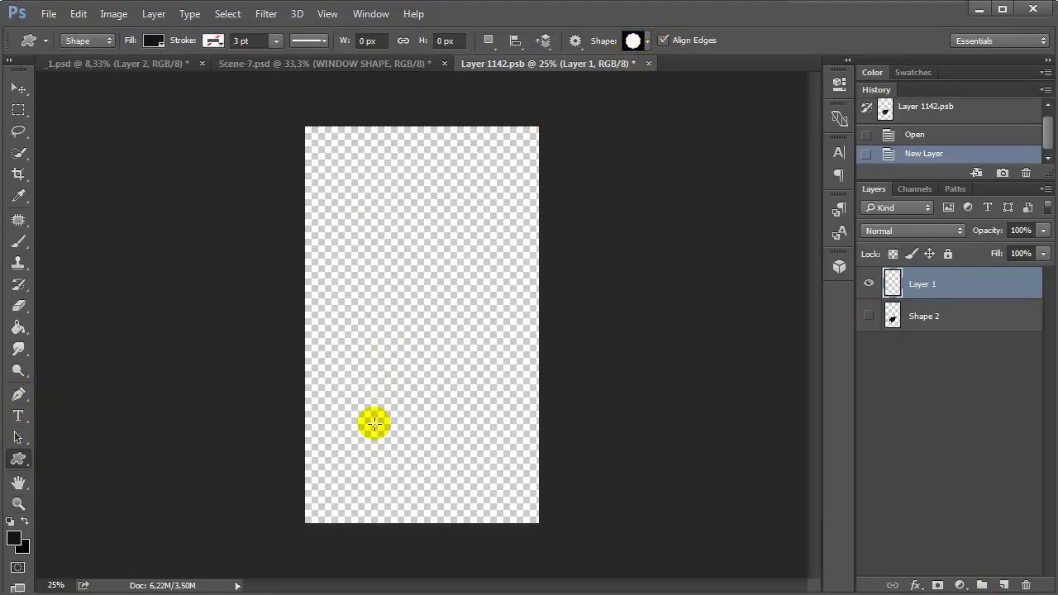
pyautogui.moveTo(374, 424); pyautogui.dragTo(490, 291)
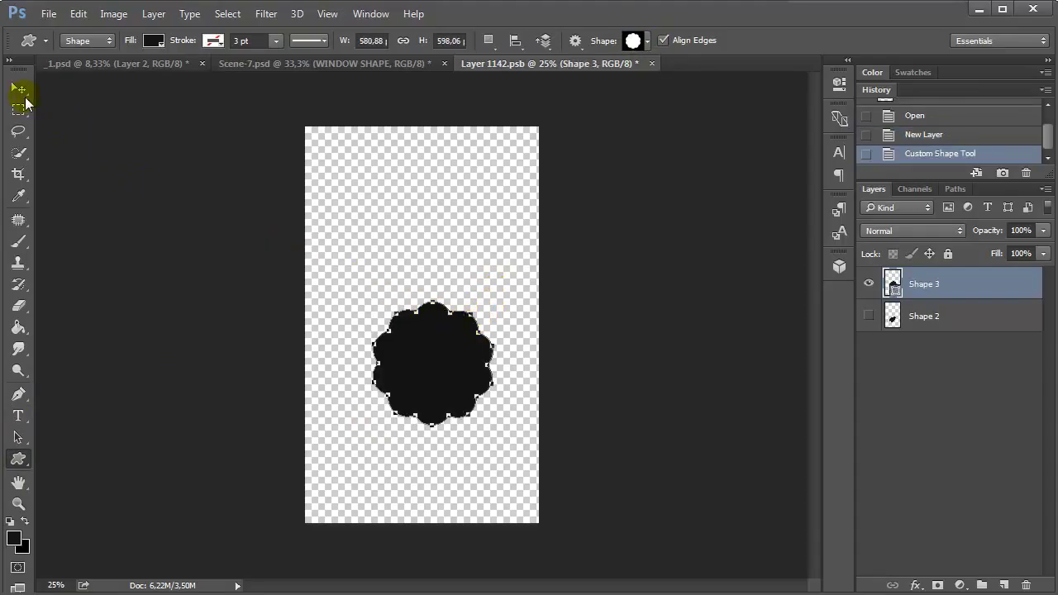
pyautogui.click(20, 90)
pyautogui.moveTo(428, 357); pyautogui.dragTo(417, 379)
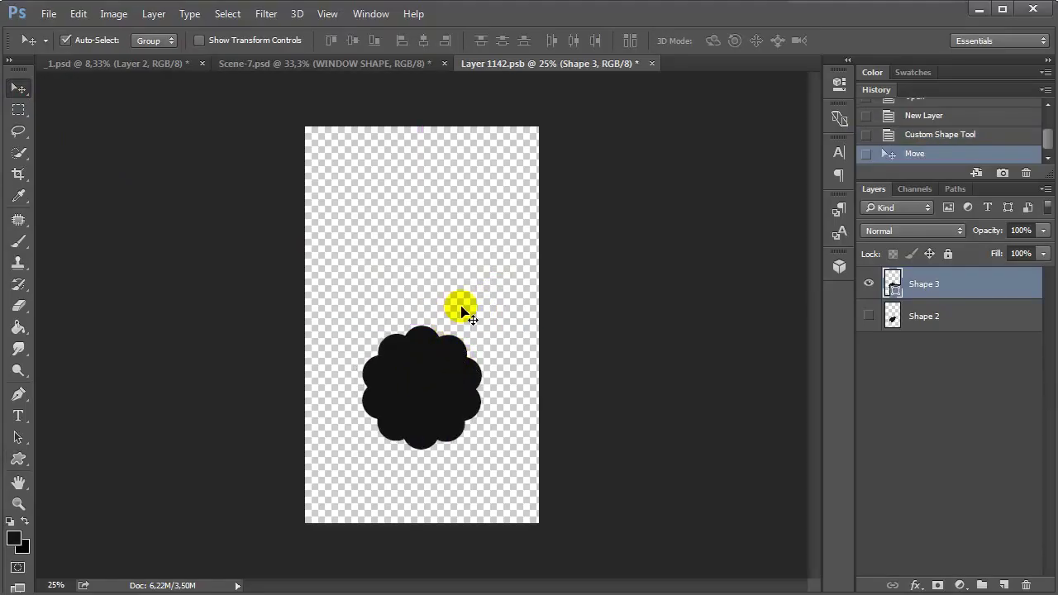
pyautogui.click(652, 64)
pyautogui.click(471, 244)
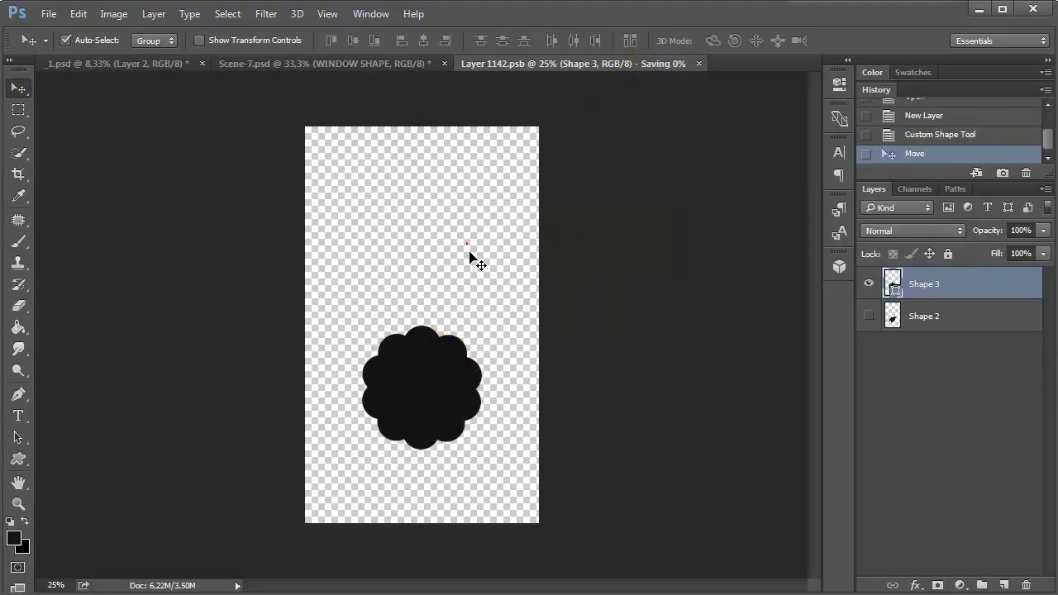
# Step: Reopen the WINDOW SHAPE contents, scale the scalloped shape down and nudge it lower, saving and closing the contents
pyautogui.doubleClick(897, 357)
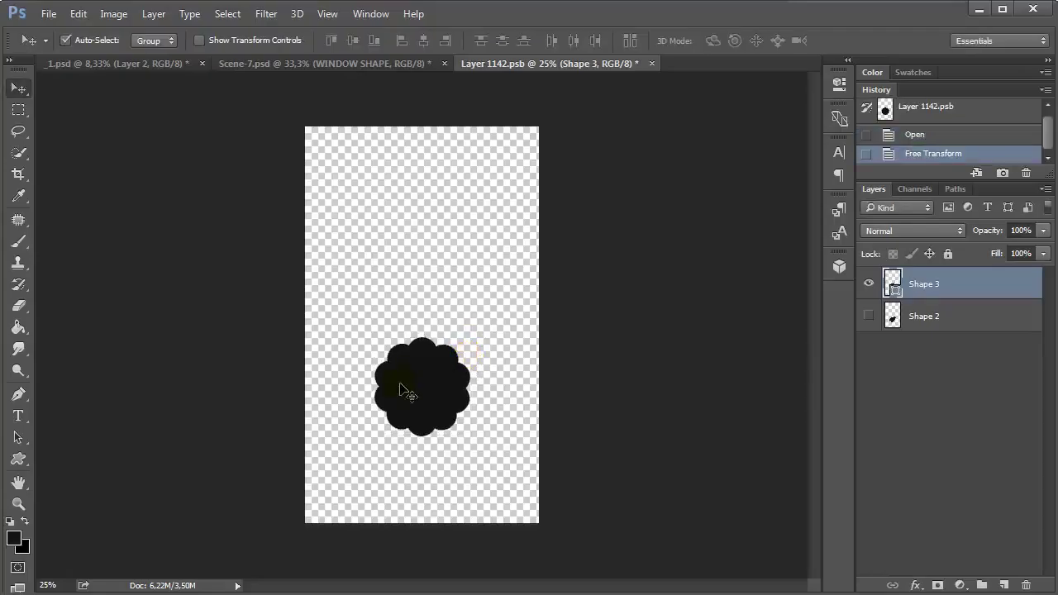
pyautogui.hotkey('shift', 'Down')
pyautogui.hotkey('shift', 'Down')
pyautogui.hotkey('shift', 'Down')
pyautogui.hotkey('shift', 'Down')
pyautogui.hotkey('shift', 'Down')
pyautogui.hotkey('shift', 'Down')
pyautogui.hotkey('shift', 'Down')
pyautogui.hotkey('shift', 'Down')
pyautogui.hotkey('shift', 'Down')
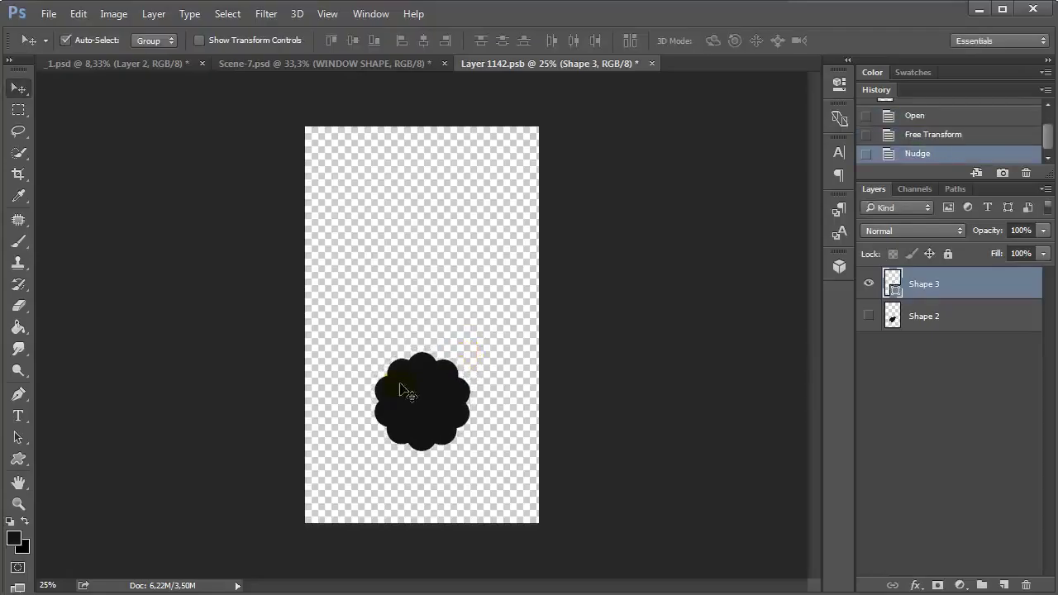
pyautogui.click(652, 64)
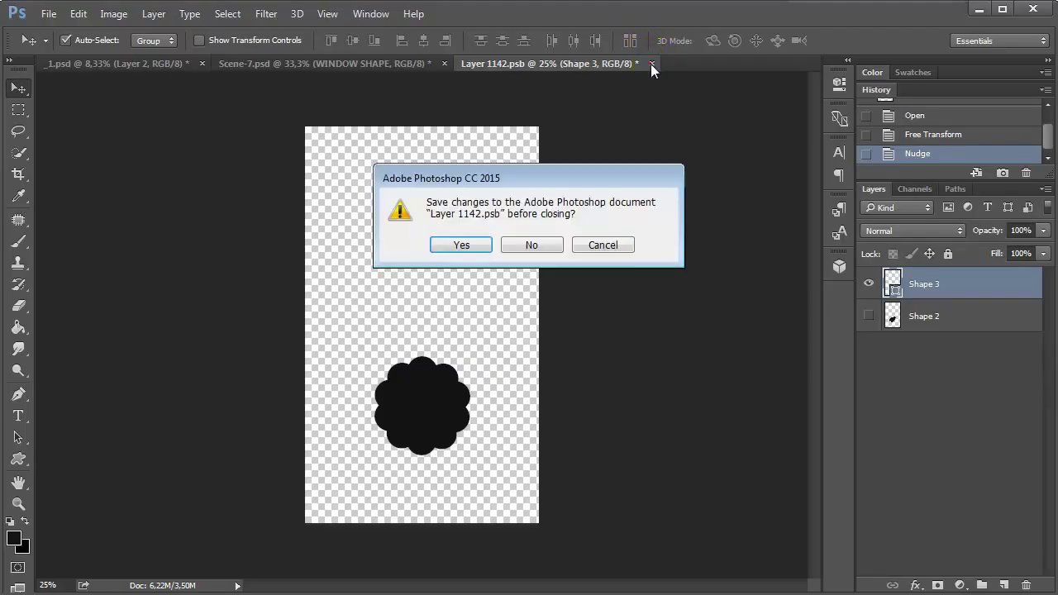
pyautogui.click(459, 244)
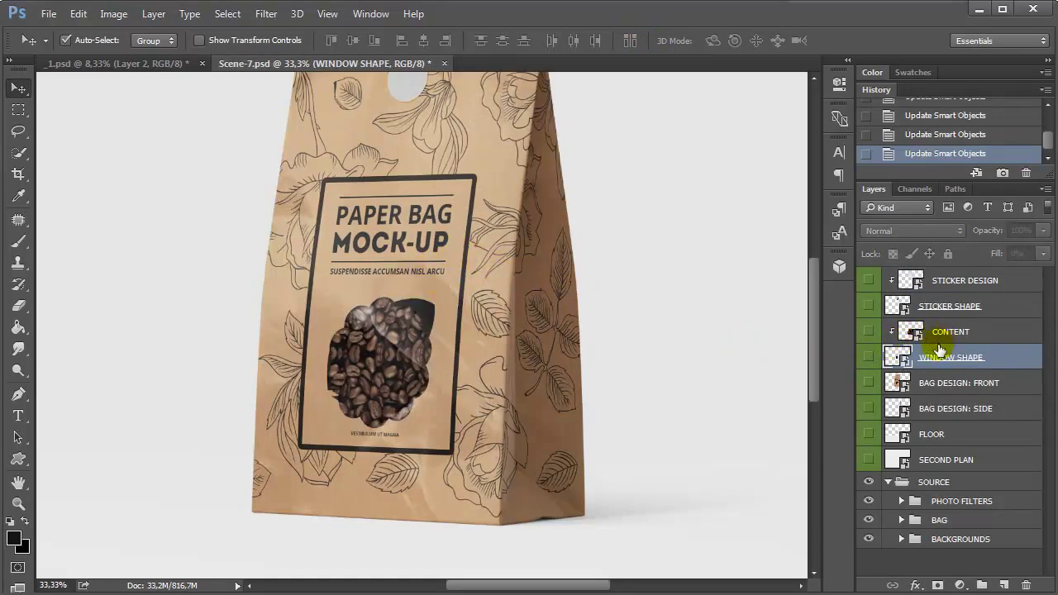
# Step: Open the BAG DESIGN: FRONT contents and cover the black leaf with a marquee-selected rectangle filled in the sampled tan on a new layer
pyautogui.doubleClick(901, 384)
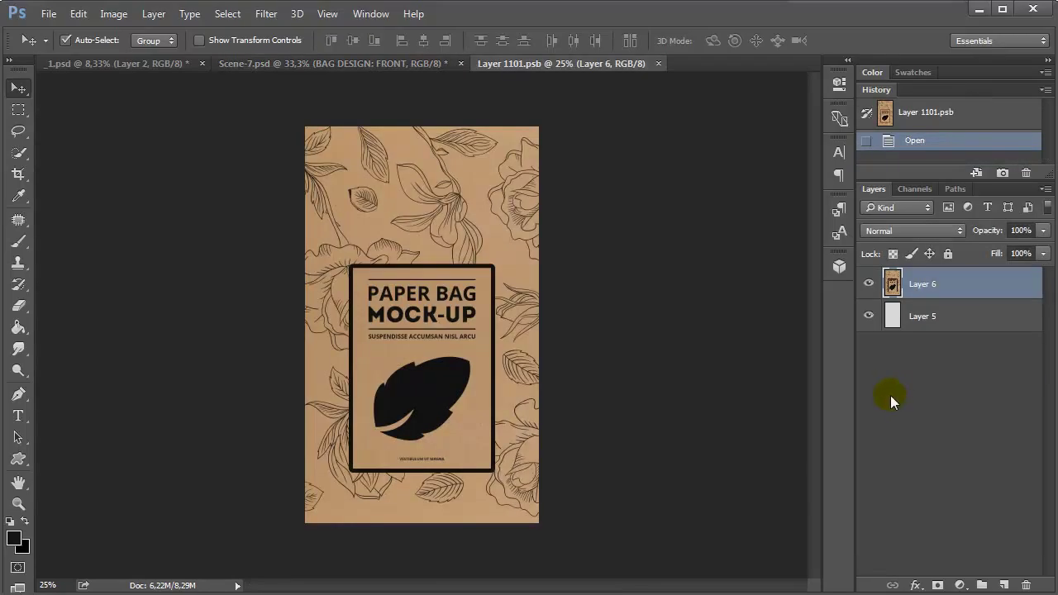
pyautogui.press('z')
pyautogui.click(423, 405)
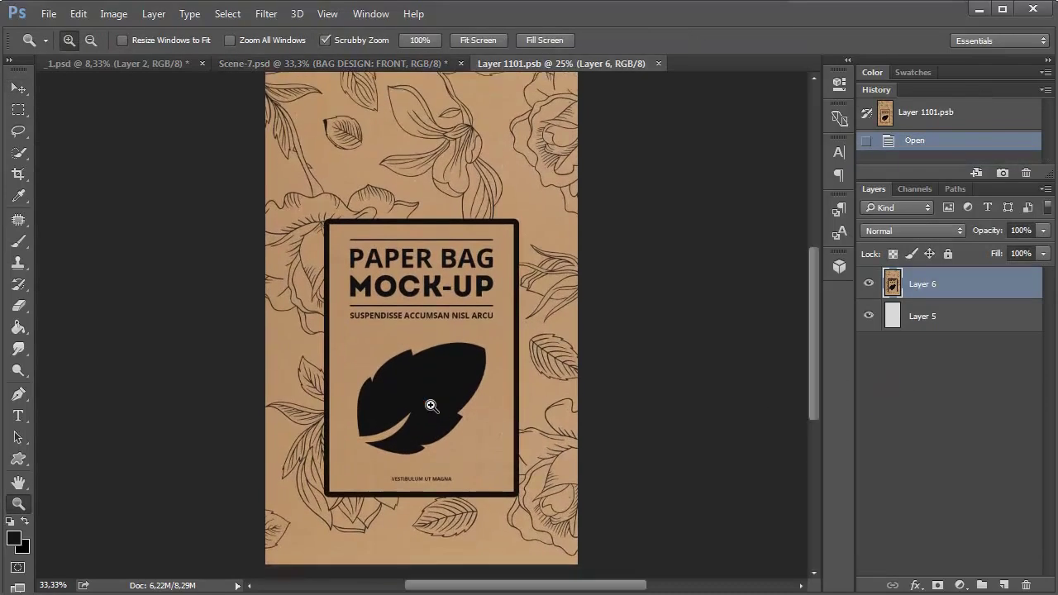
pyautogui.click(417, 403)
pyautogui.click(18, 109)
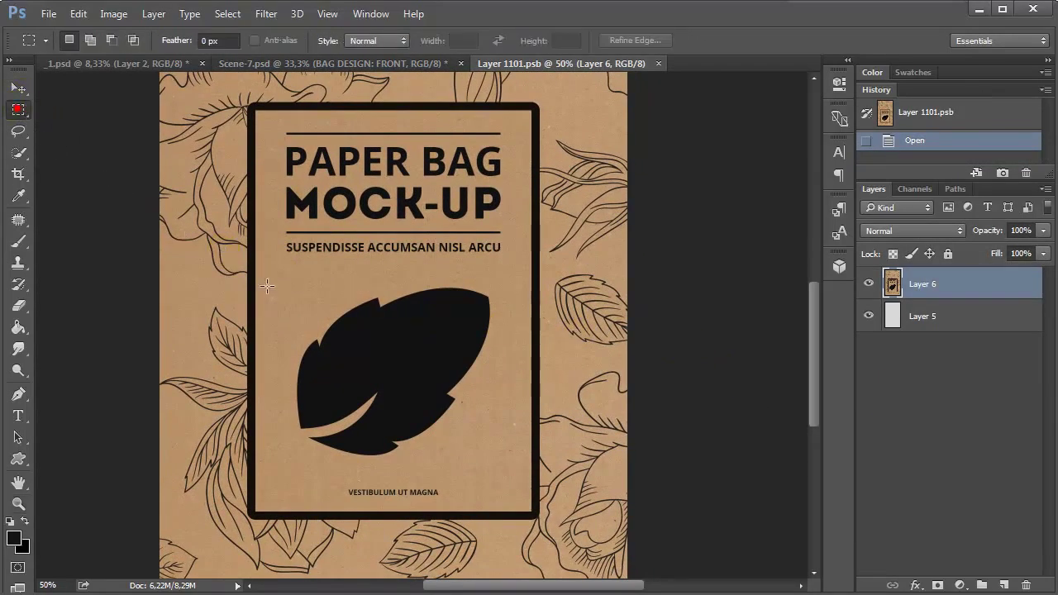
pyautogui.moveTo(289, 281); pyautogui.dragTo(502, 475)
pyautogui.click(18, 327)
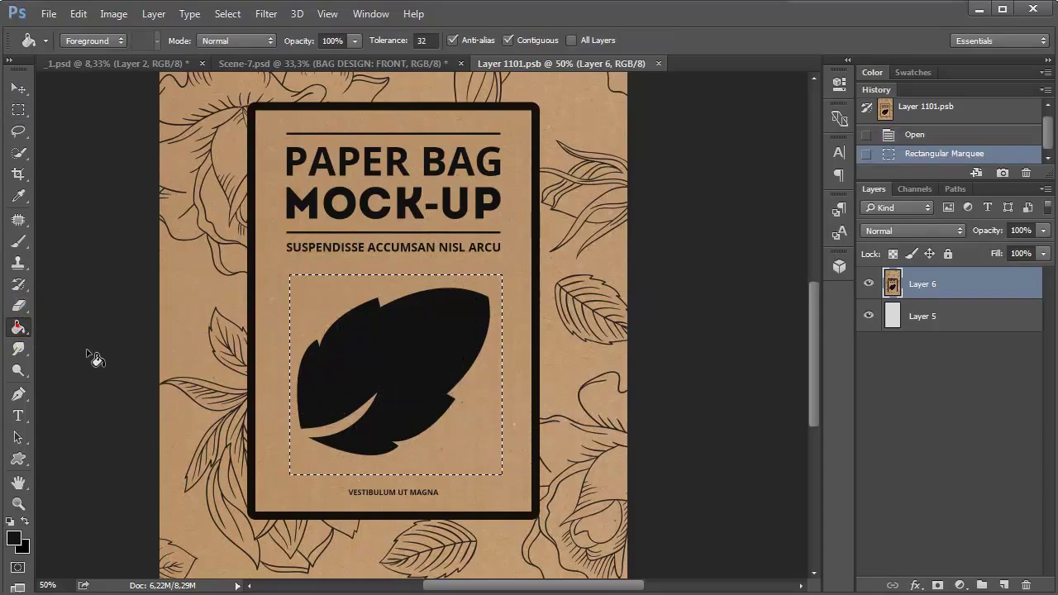
pyautogui.keyDown('alt'); pyautogui.click(466, 423); pyautogui.keyUp('alt')
pyautogui.click(1004, 585)
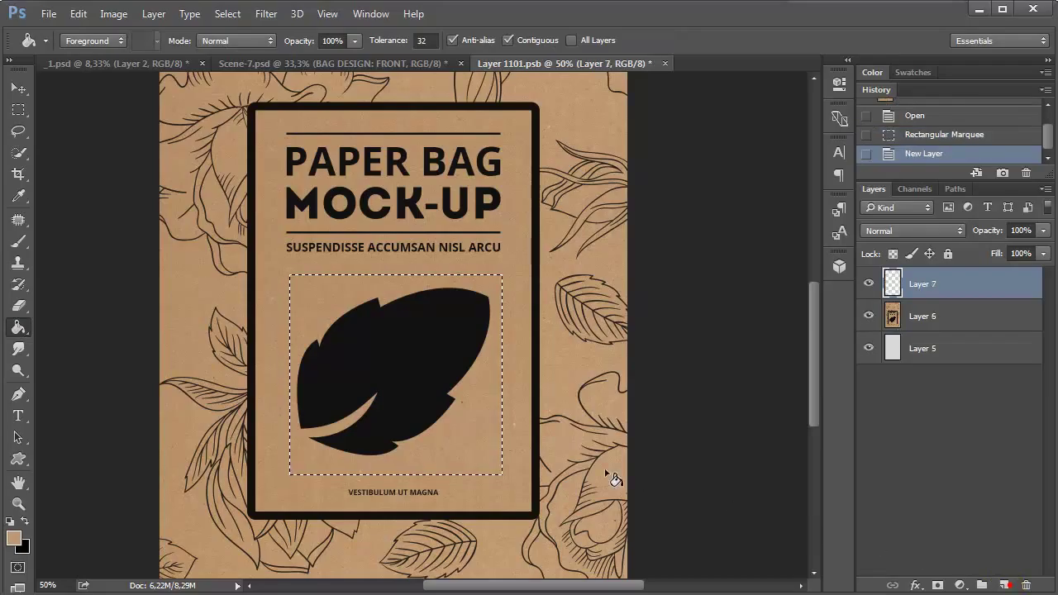
pyautogui.click(409, 383)
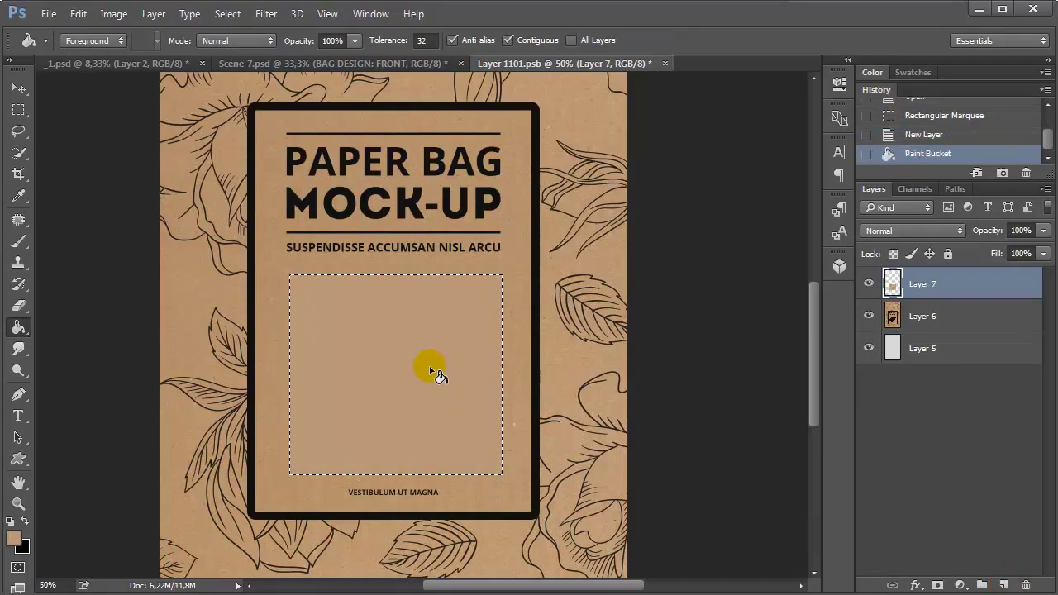
pyautogui.hotkey('ctrl', 'd')
# Step: Darken the tan rectangle on Layer 7 with Levels by setting the midtones to 0.88, and save and close the contents
pyautogui.hotkey('ctrl', 'l')
pyautogui.moveTo(483, 246)
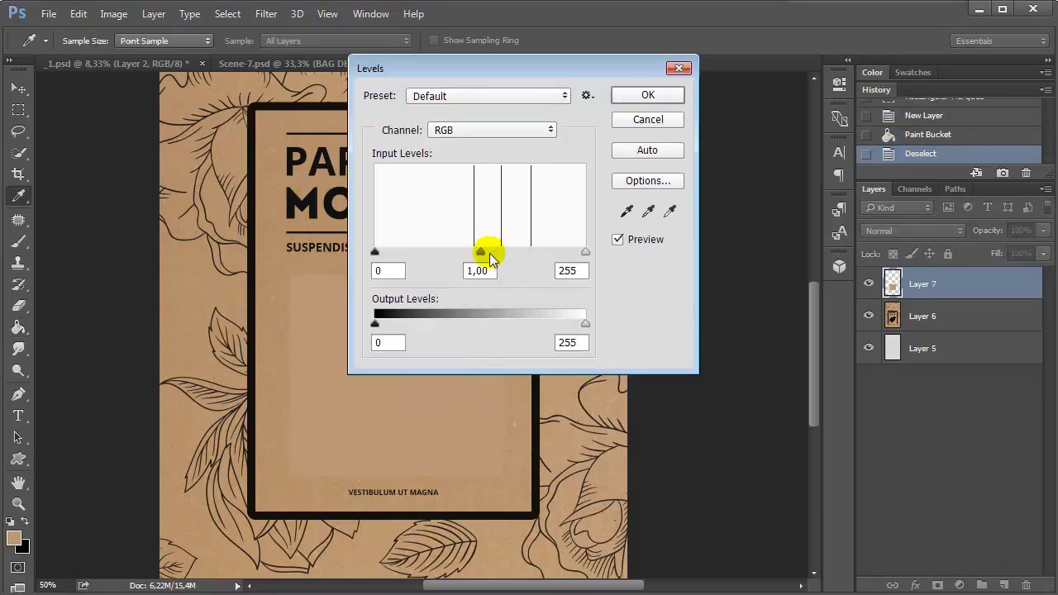
pyautogui.moveTo(483, 250); pyautogui.dragTo(488, 250)
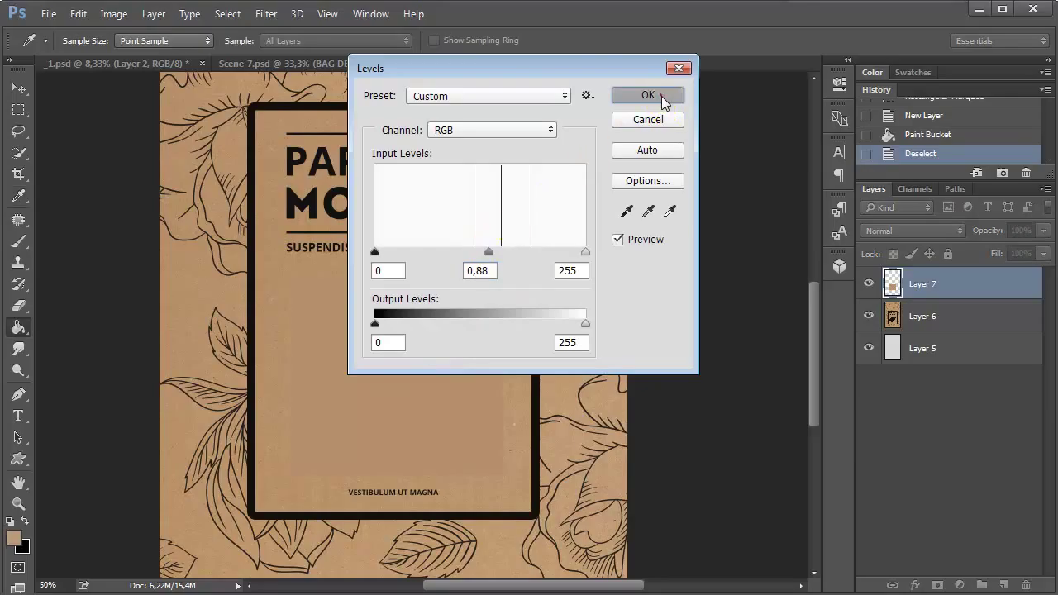
pyautogui.click(653, 95)
pyautogui.click(666, 62)
pyautogui.click(462, 244)
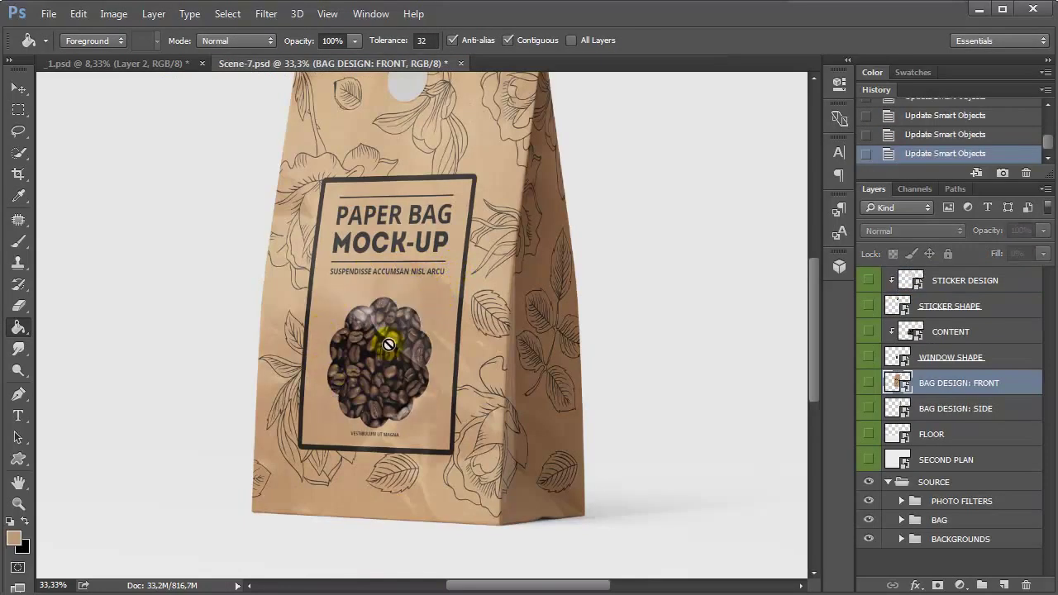
# Step: Open the CONTENT smart object's contents, fill a new layer above the coffee beans with dark teal, and save and close the contents
pyautogui.click(18, 87)
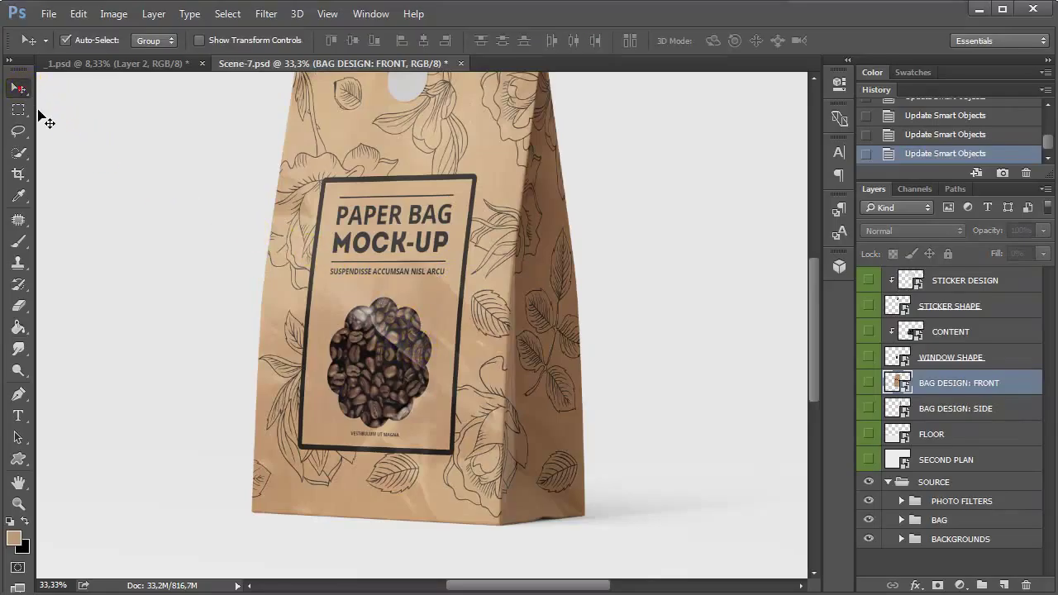
pyautogui.doubleClick(909, 332)
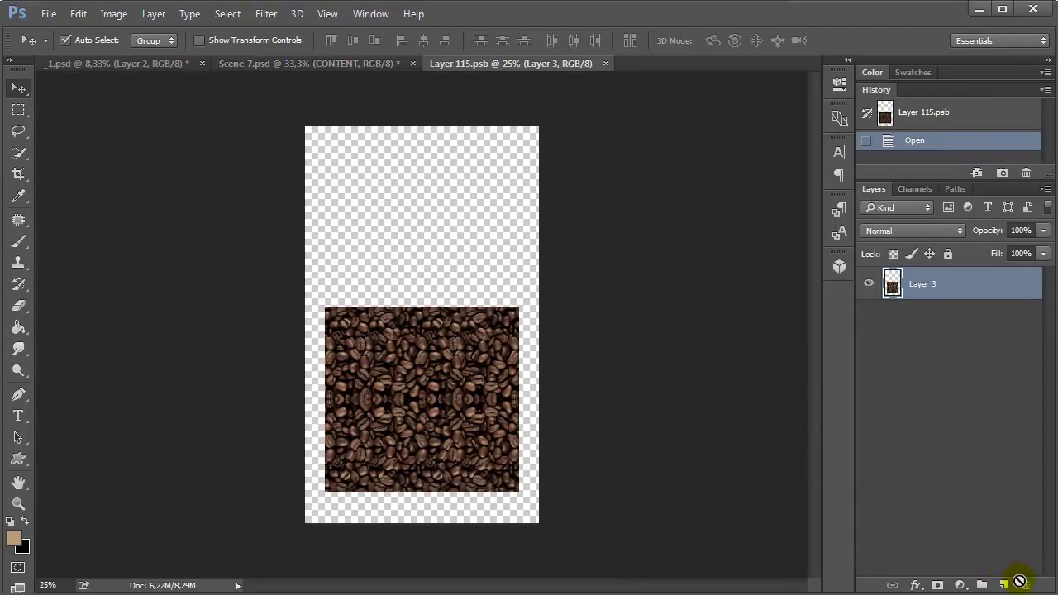
pyautogui.click(1004, 584)
pyautogui.click(18, 327)
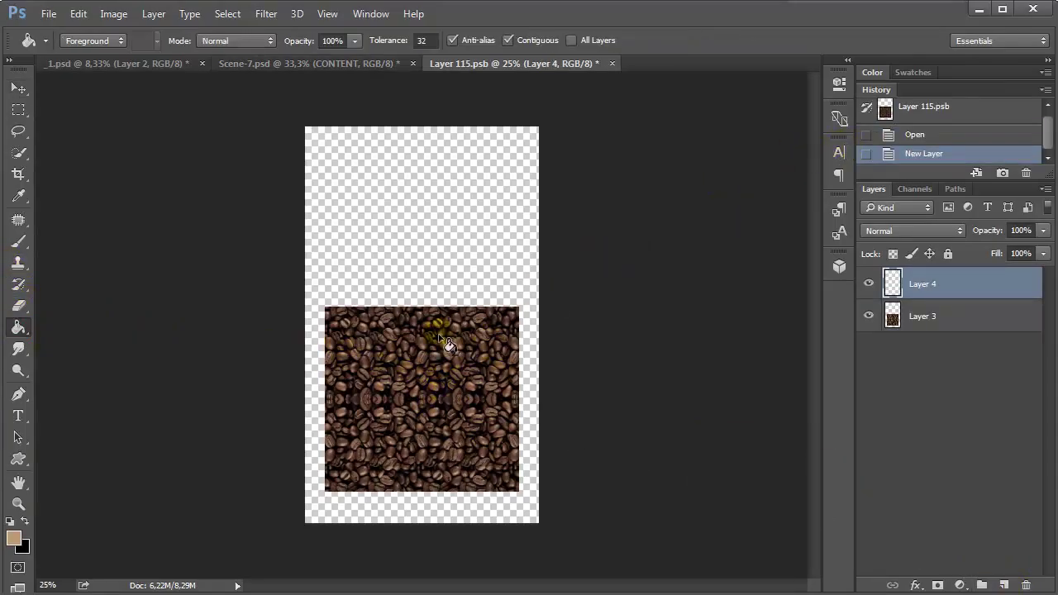
pyautogui.click(13, 538)
pyautogui.moveTo(605, 293); pyautogui.dragTo(609, 315)
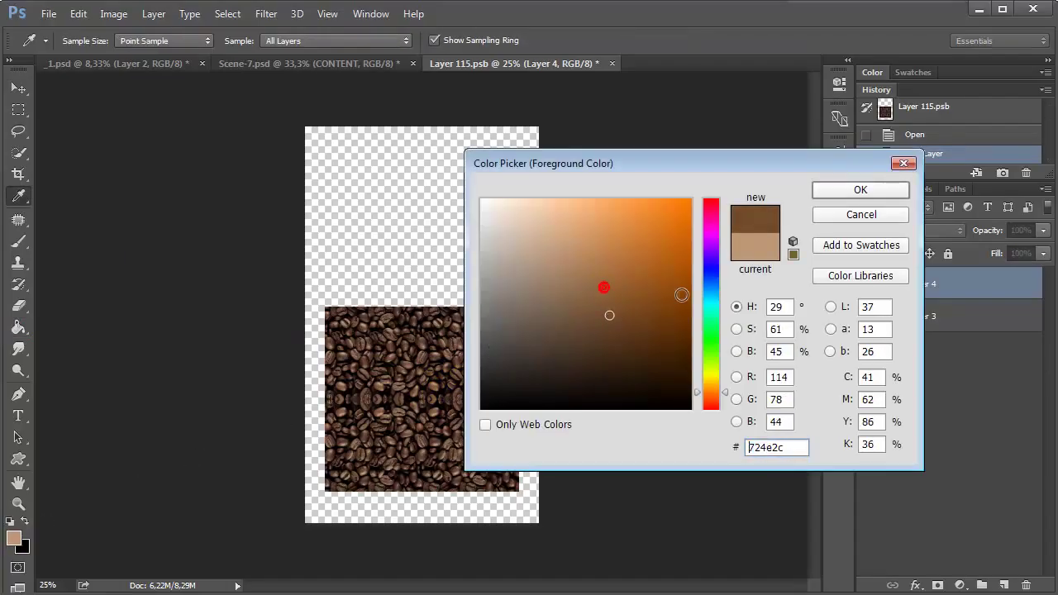
pyautogui.click(711, 299)
pyautogui.click(864, 189)
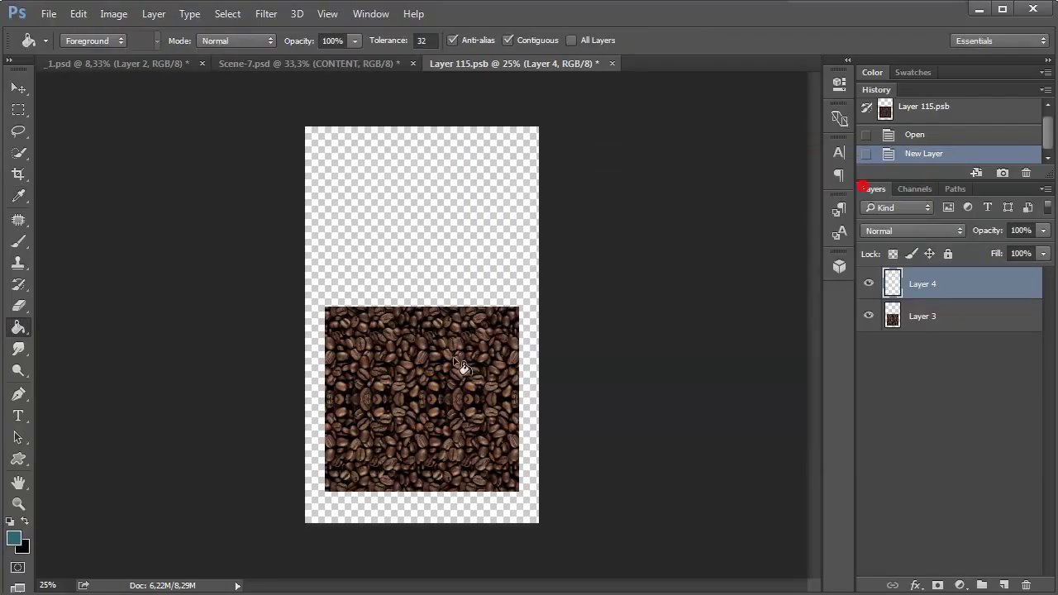
pyautogui.click(436, 355)
pyautogui.click(611, 63)
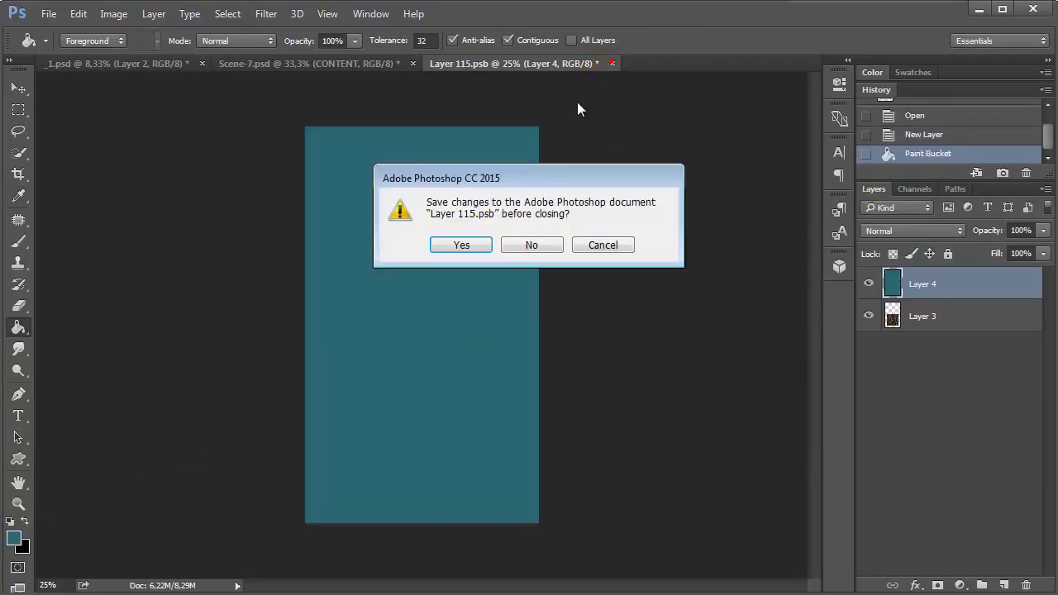
pyautogui.click(456, 246)
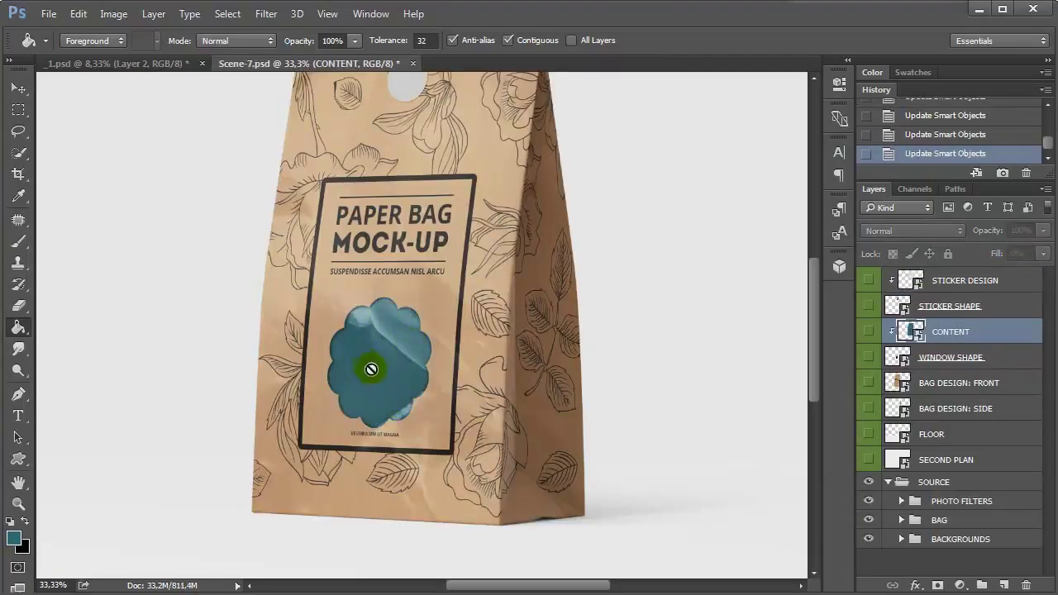
# Step: Reopen the CONTENT contents, hide the teal Layer 4, and save and close the contents
pyautogui.doubleClick(910, 331)
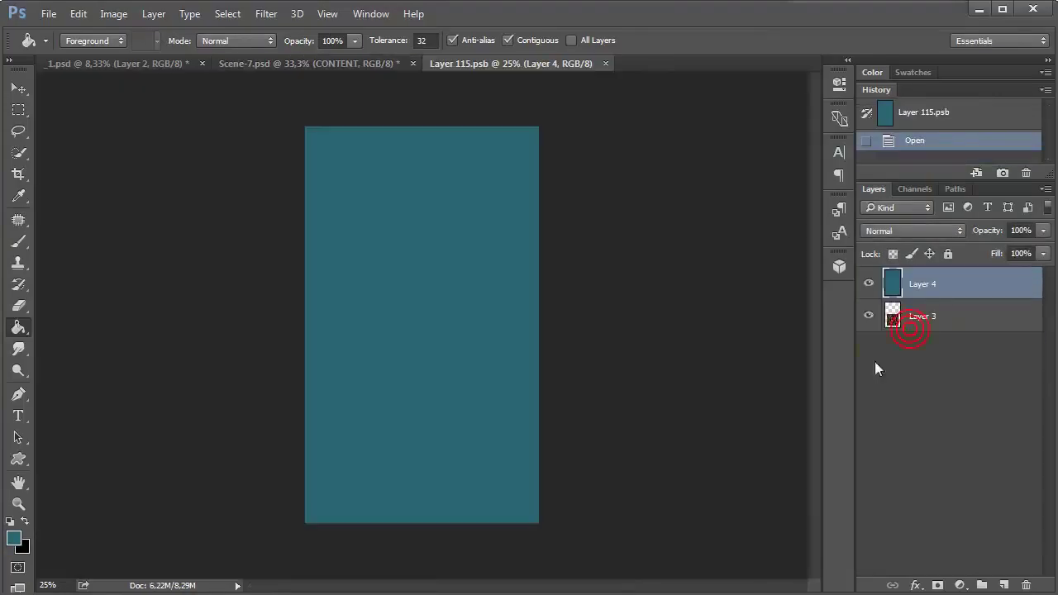
pyautogui.click(869, 285)
pyautogui.click(611, 65)
pyautogui.click(459, 242)
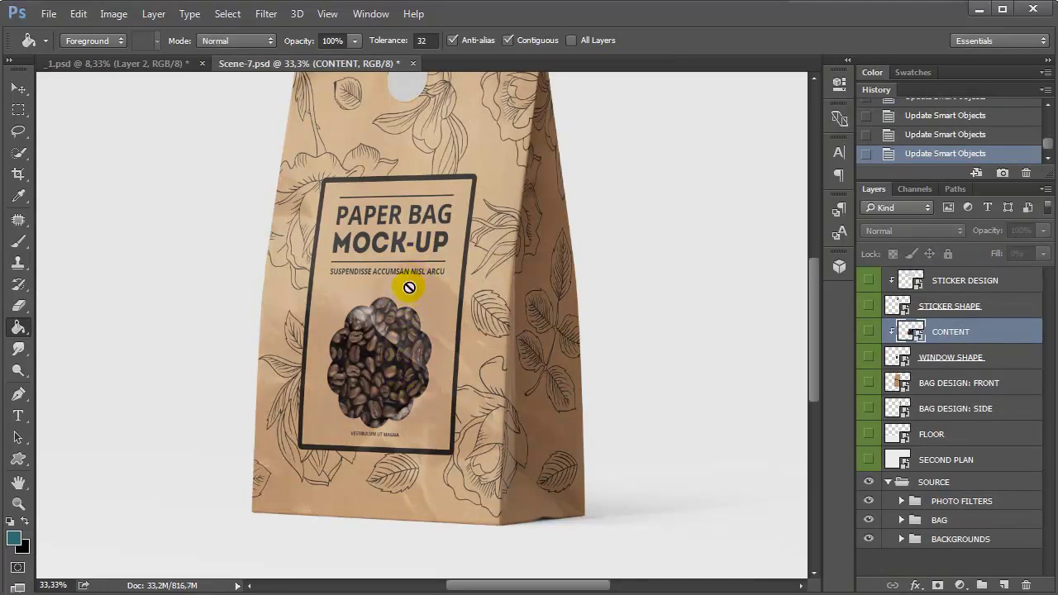
# Step: Reopen the WINDOW SHAPE contents, nudge the scalloped shape up 30 px, and save and close the contents
pyautogui.moveTo(420, 290); pyautogui.dragTo(393, 361)
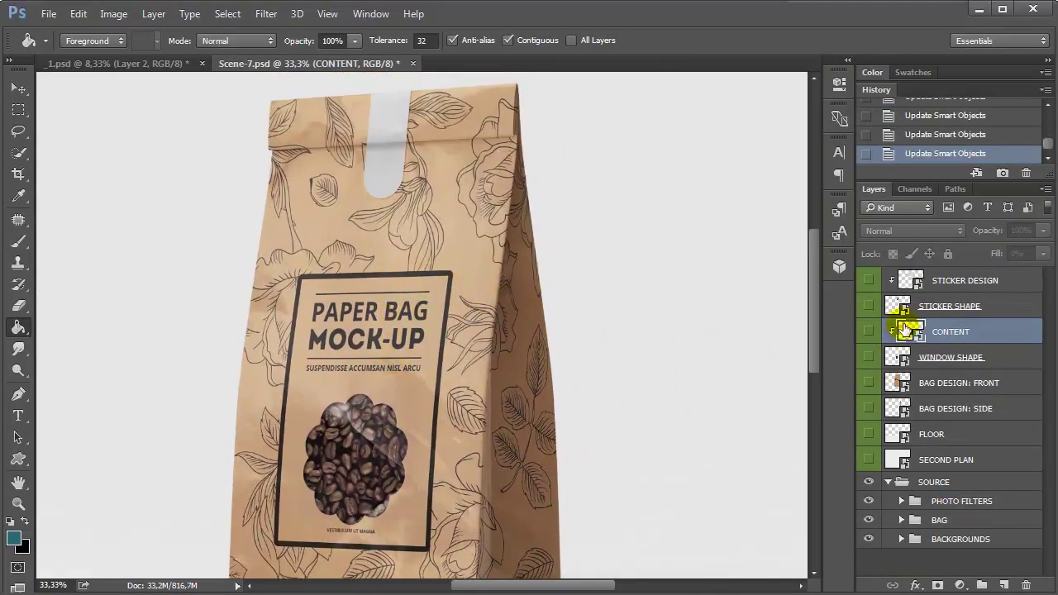
pyautogui.doubleClick(895, 356)
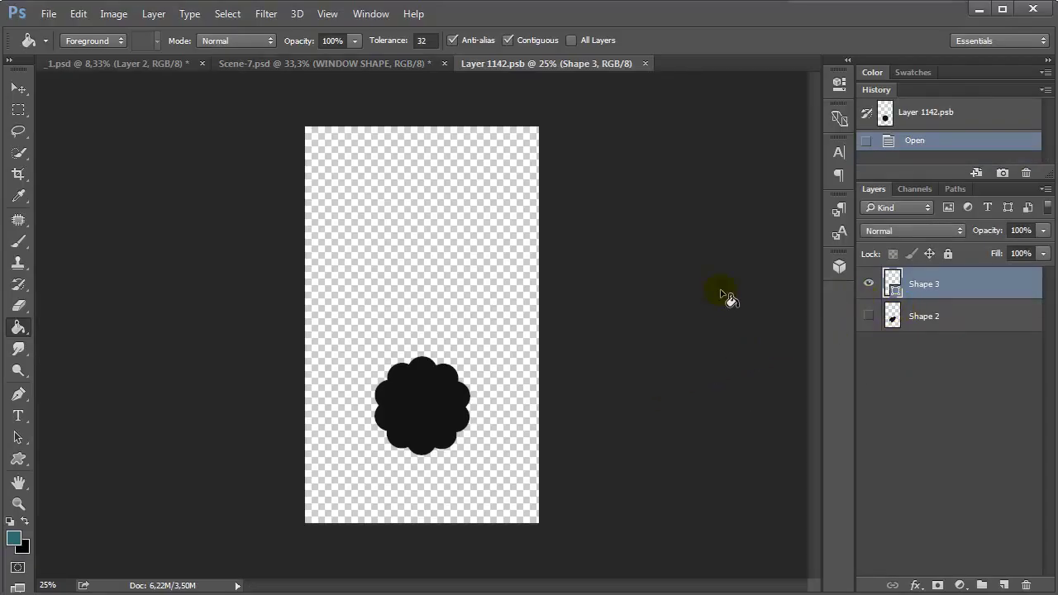
pyautogui.press('v')
pyautogui.hotkey('shift', 'Up')
pyautogui.hotkey('shift', 'Up')
pyautogui.hotkey('shift', 'Up')
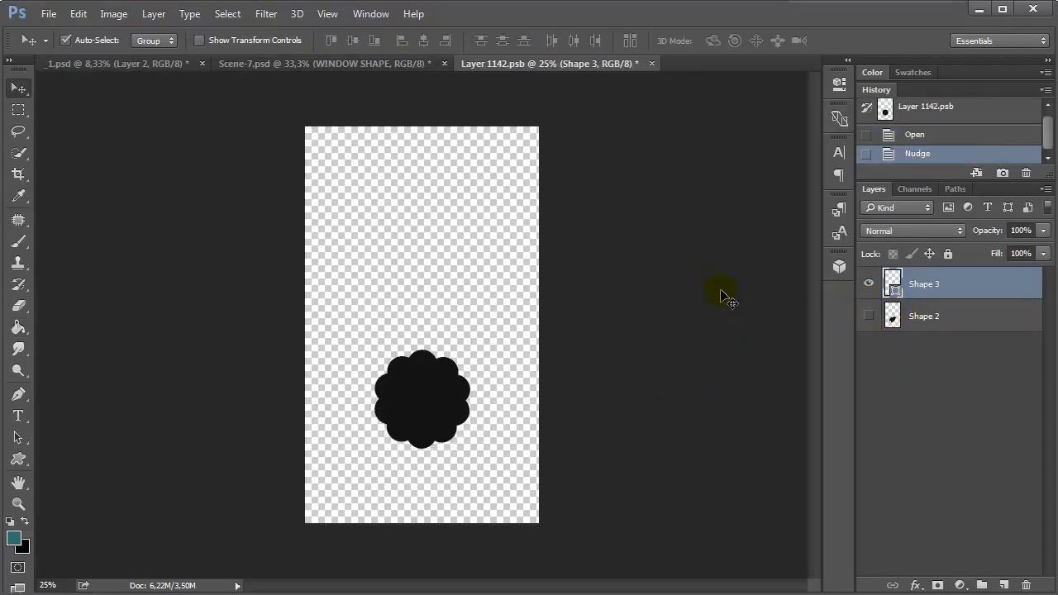
pyautogui.hotkey('ctrl', 's')
pyautogui.hotkey('ctrl', 'w')
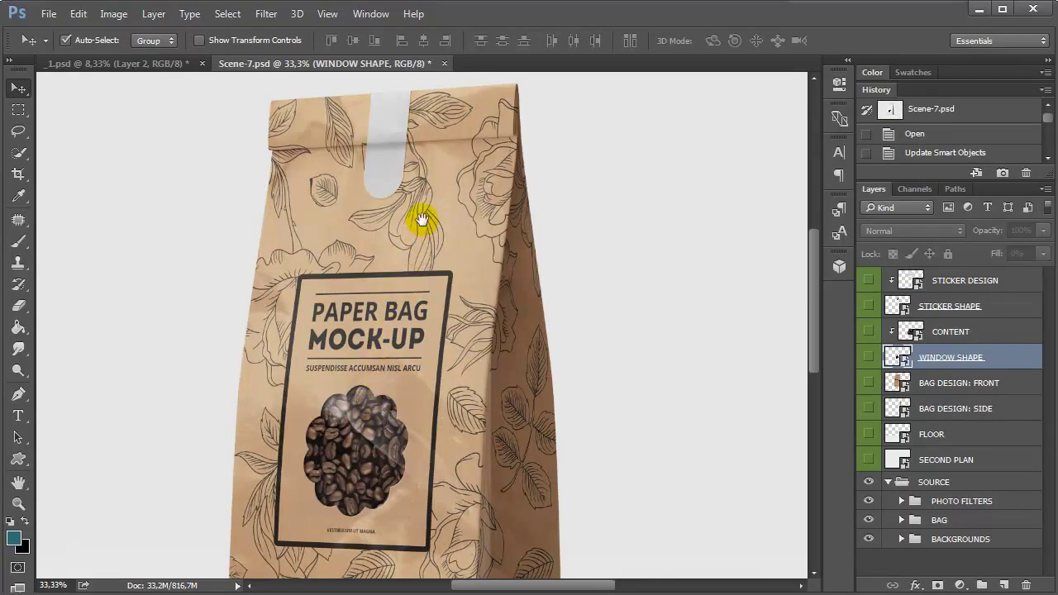
# Step: Open the STICKER SHAPE smart object's contents, add a new layer and make black the foreground colour
pyautogui.scroll(2, 417, 248)
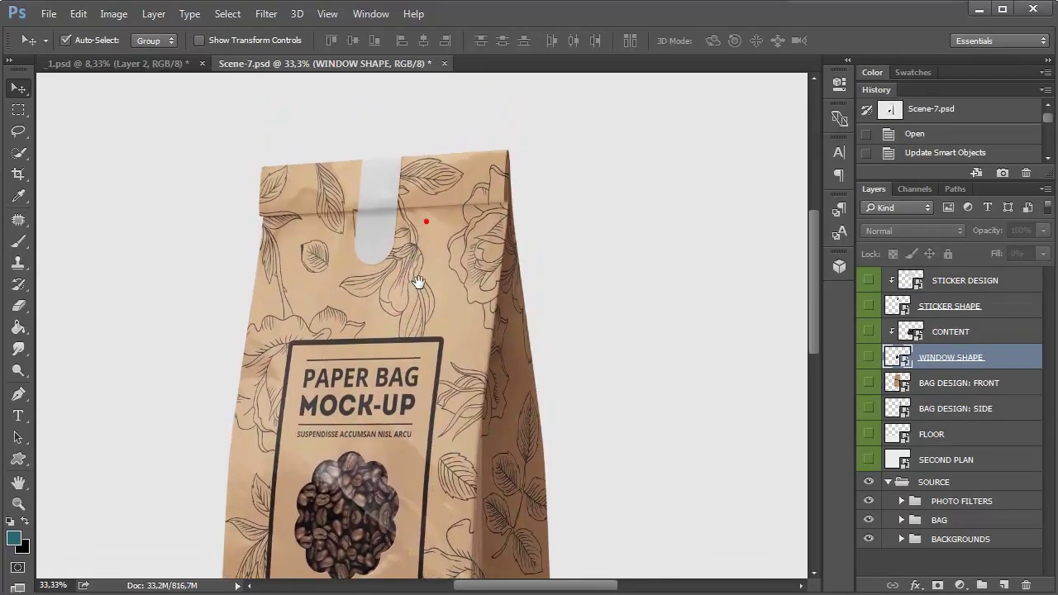
pyautogui.click(920, 311)
pyautogui.doubleClick(898, 306)
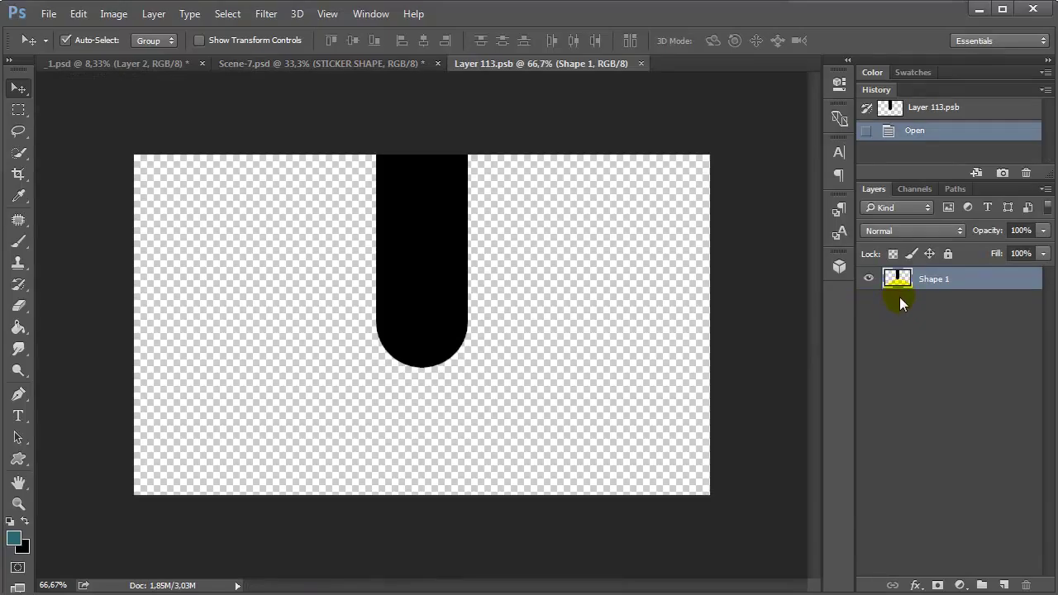
pyautogui.click(1002, 585)
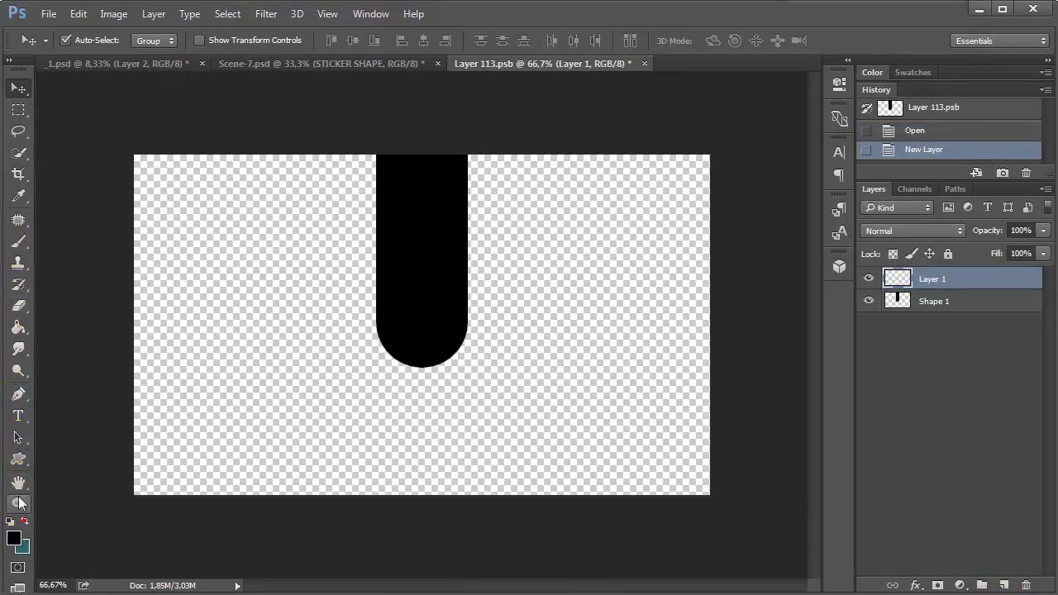
# Step: Draw a black round jagged-edged seal custom shape centred over the strip's rounded lower end, and hide the Shape 1 layer
pyautogui.click(19, 459)
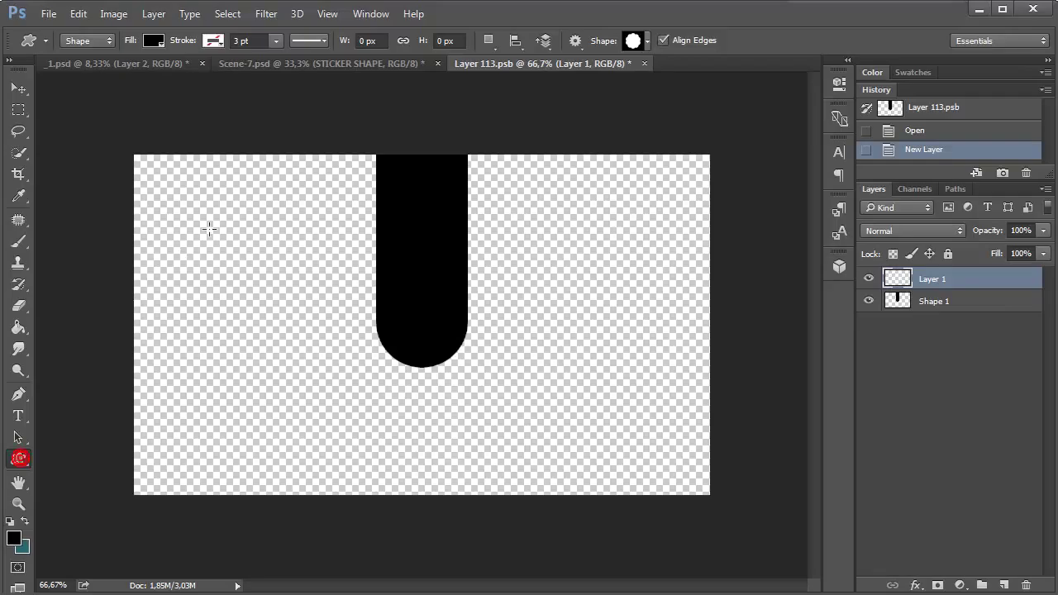
pyautogui.click(636, 41)
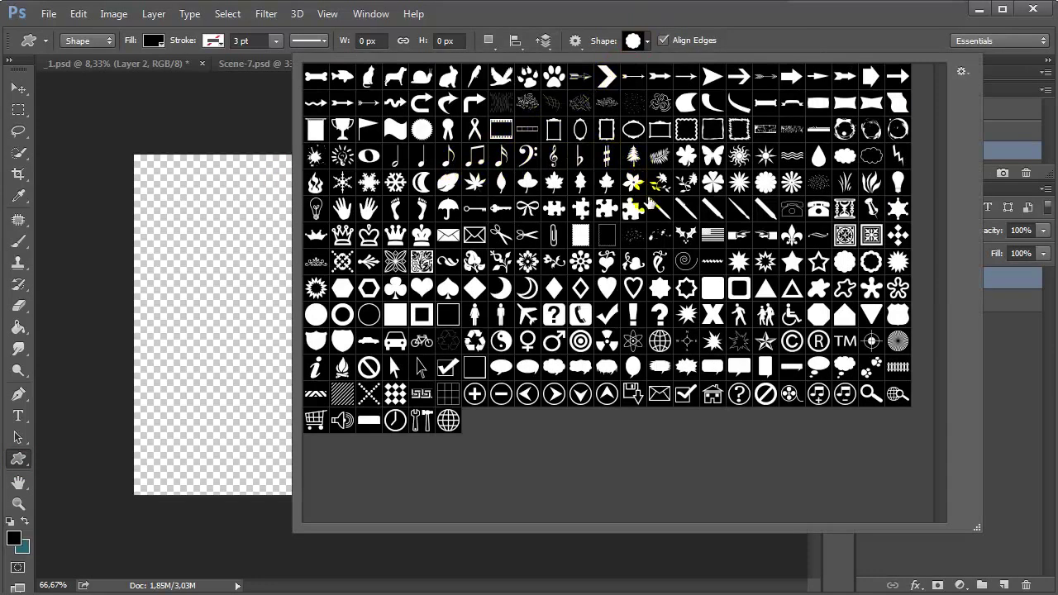
pyautogui.click(421, 131)
pyautogui.click(721, 18)
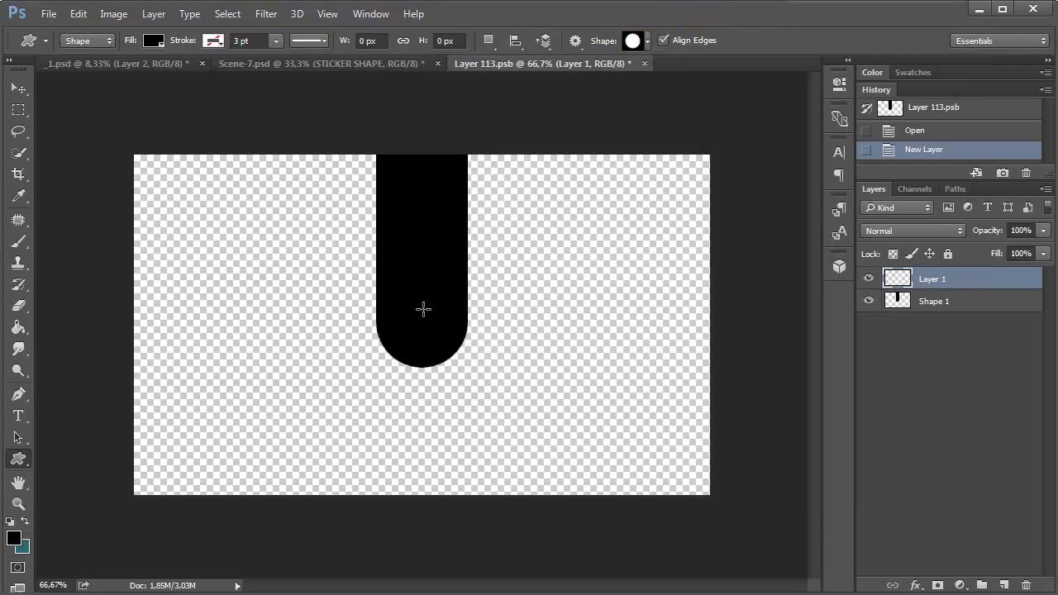
pyautogui.moveTo(419, 308); pyautogui.dragTo(496, 235)
pyautogui.click(898, 301)
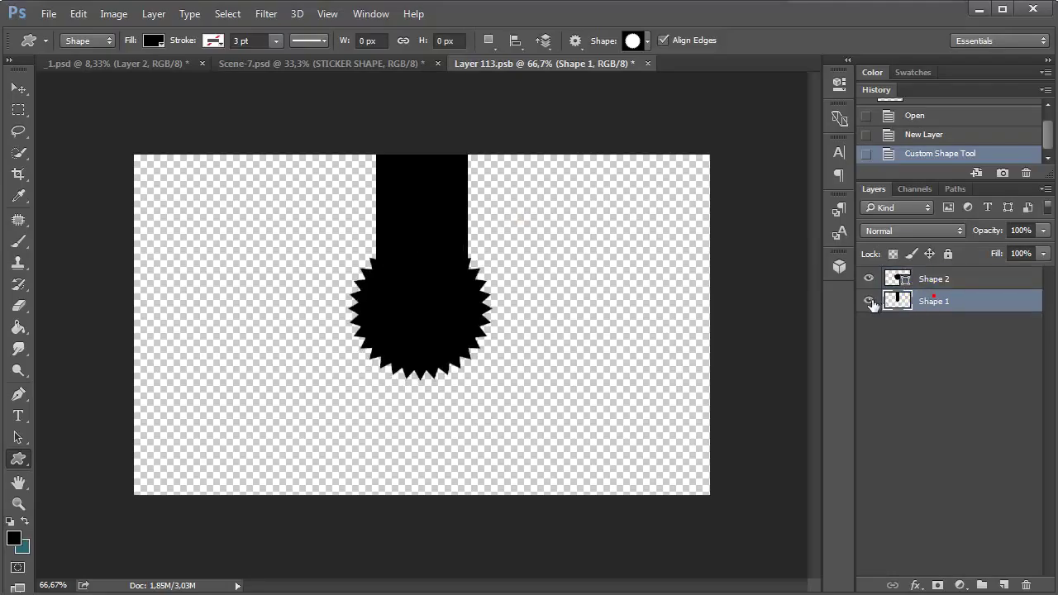
pyautogui.click(867, 301)
# Step: Nudge the jagged seal shape higher on the canvas, and save and close the sticker shape contents
pyautogui.click(18, 88)
pyautogui.click(435, 285)
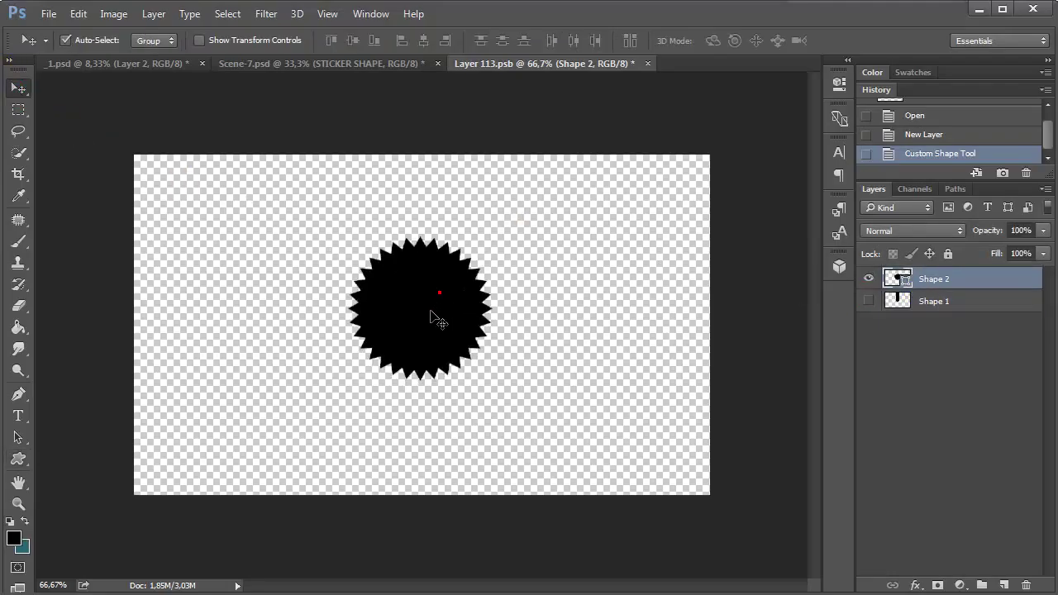
pyautogui.hotkey('shift', 'Up')
pyautogui.hotkey('shift', 'Up')
pyautogui.hotkey('shift', 'Up')
pyautogui.hotkey('shift', 'Up')
pyautogui.hotkey('shift', 'Up')
pyautogui.hotkey('shift', 'Up')
pyautogui.hotkey('shift', 'Up')
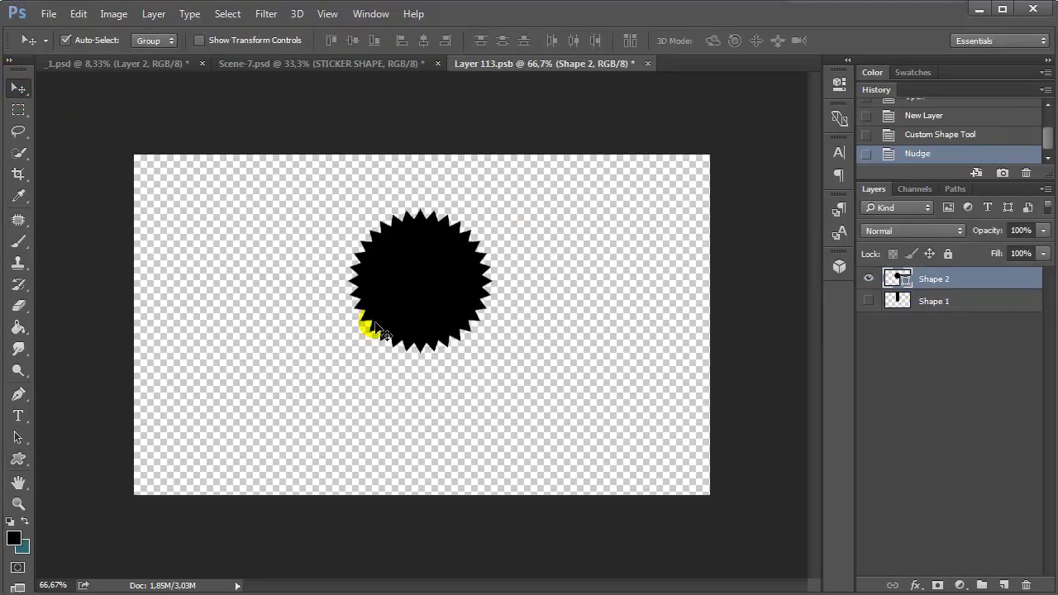
pyautogui.click(647, 64)
pyautogui.click(461, 245)
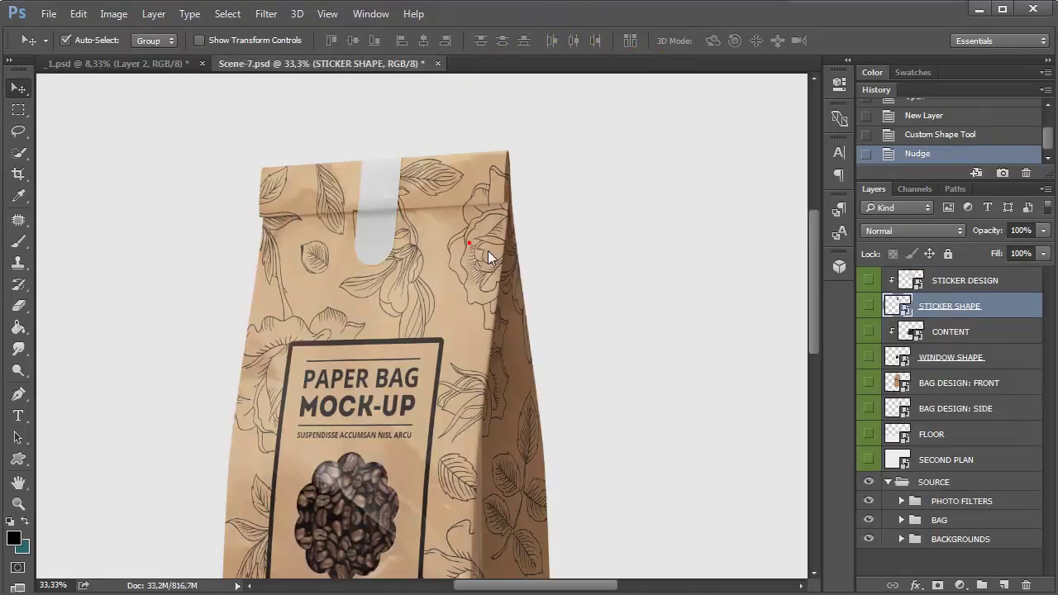
# Step: Open the STICKER DESIGN smart object's contents and add a new layer above Layer 6
pyautogui.click(18, 504)
pyautogui.click(344, 208)
pyautogui.click(406, 206)
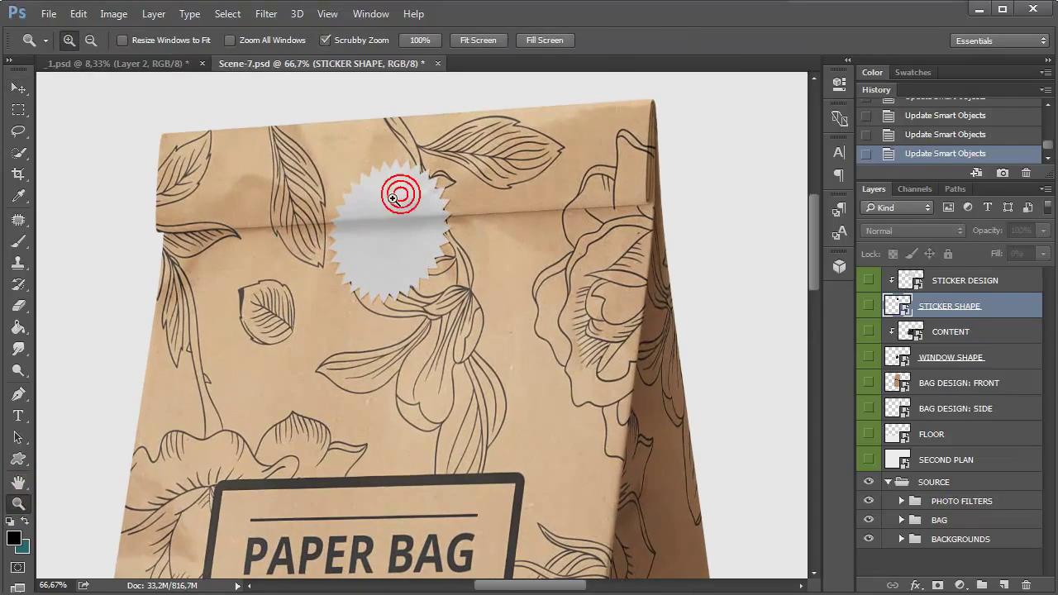
pyautogui.doubleClick(911, 281)
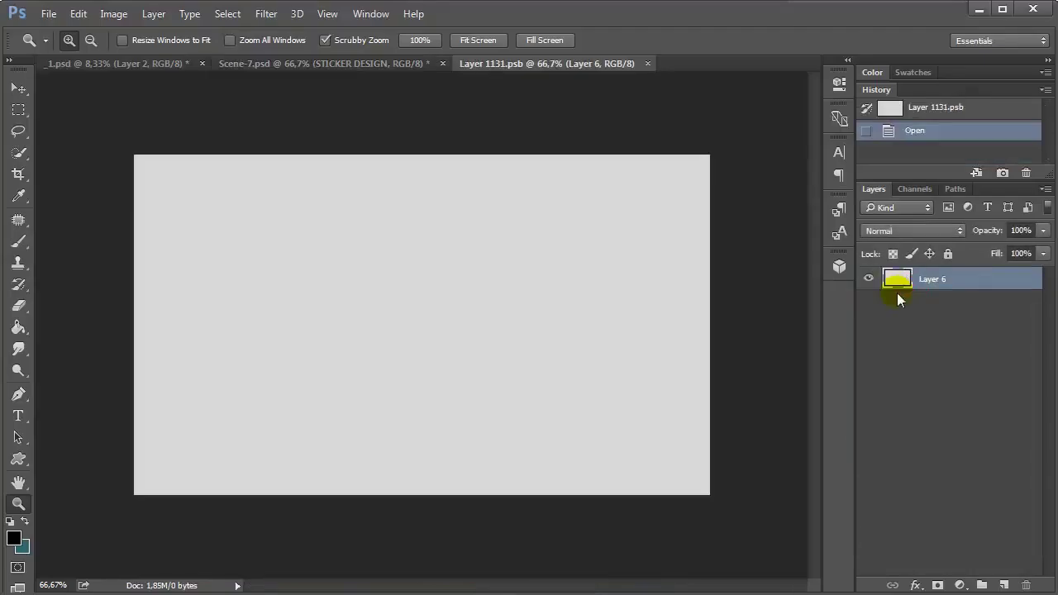
pyautogui.click(1003, 585)
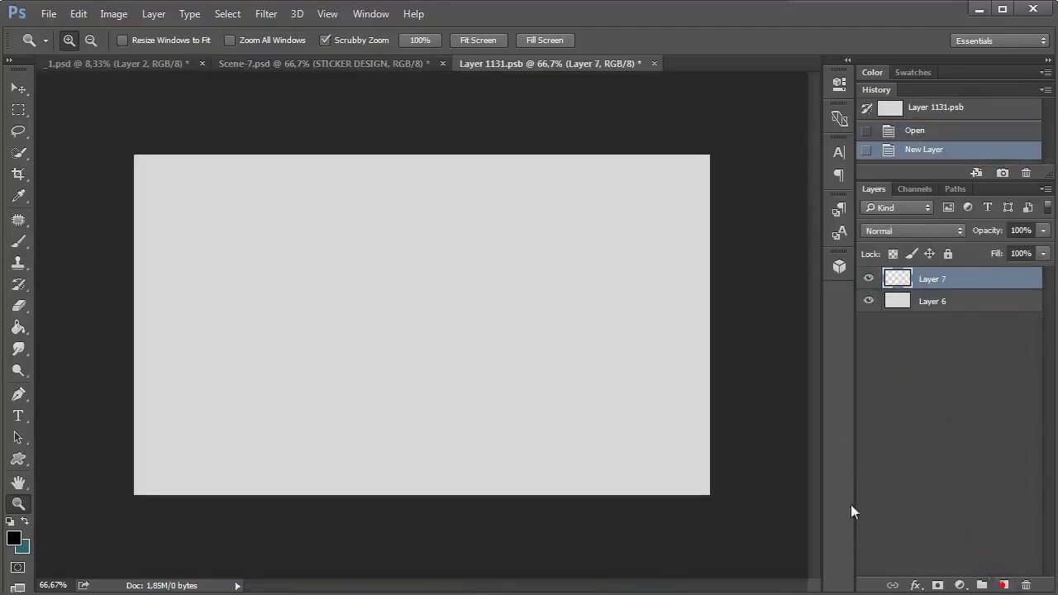
# Step: Fill Layer 7 of the sticker design with dark grey #282828 using the Paint Bucket
pyautogui.click(18, 327)
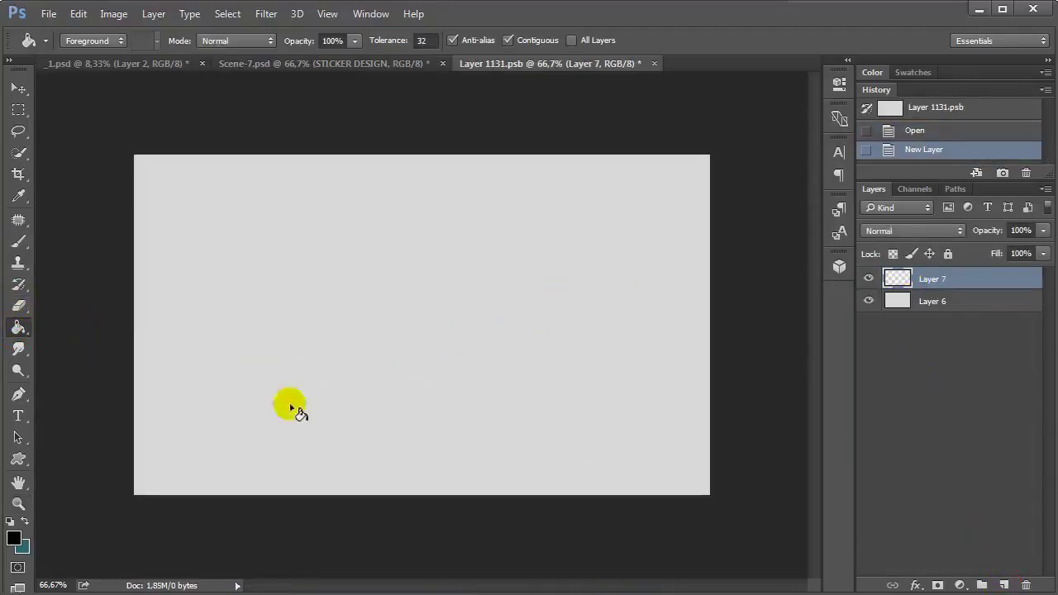
pyautogui.click(13, 538)
pyautogui.moveTo(569, 357); pyautogui.dragTo(451, 375)
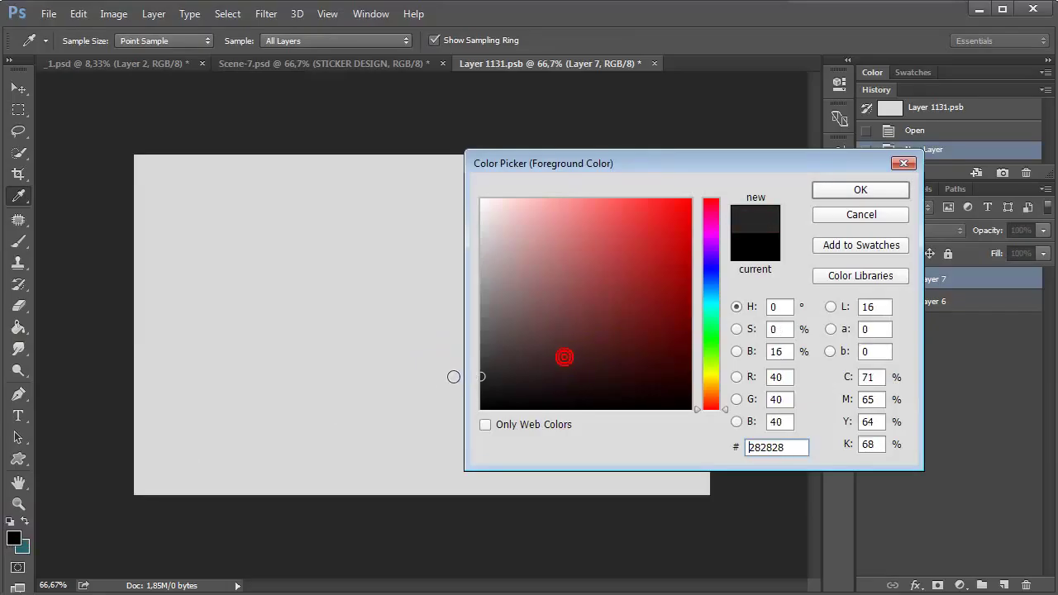
pyautogui.click(856, 190)
pyautogui.click(474, 310)
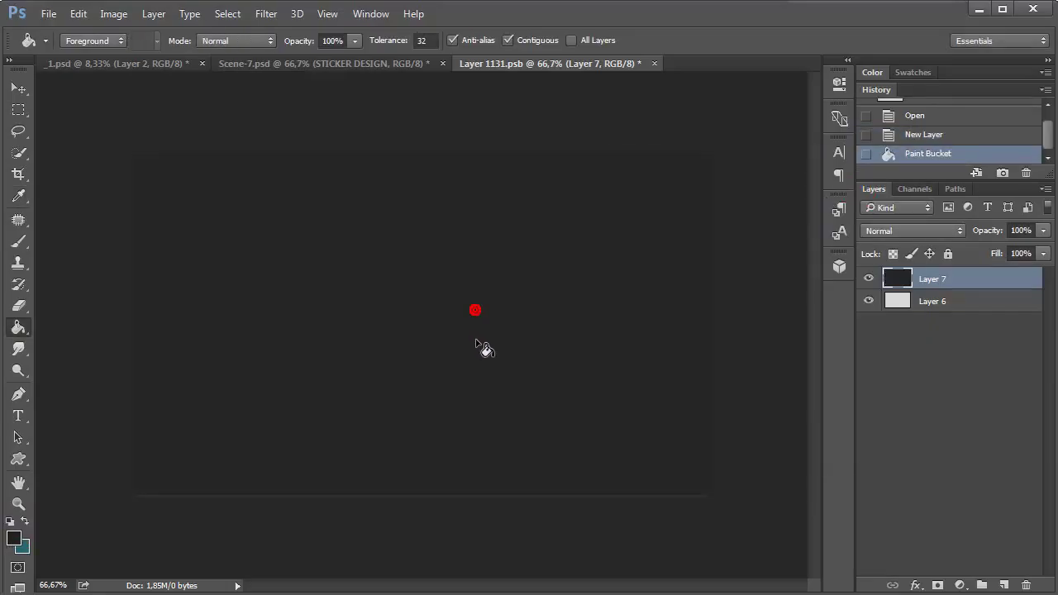
# Step: Change the foreground colour to dark red and fill Layer 7 with it
pyautogui.click(13, 538)
pyautogui.moveTo(505, 341); pyautogui.dragTo(468, 358)
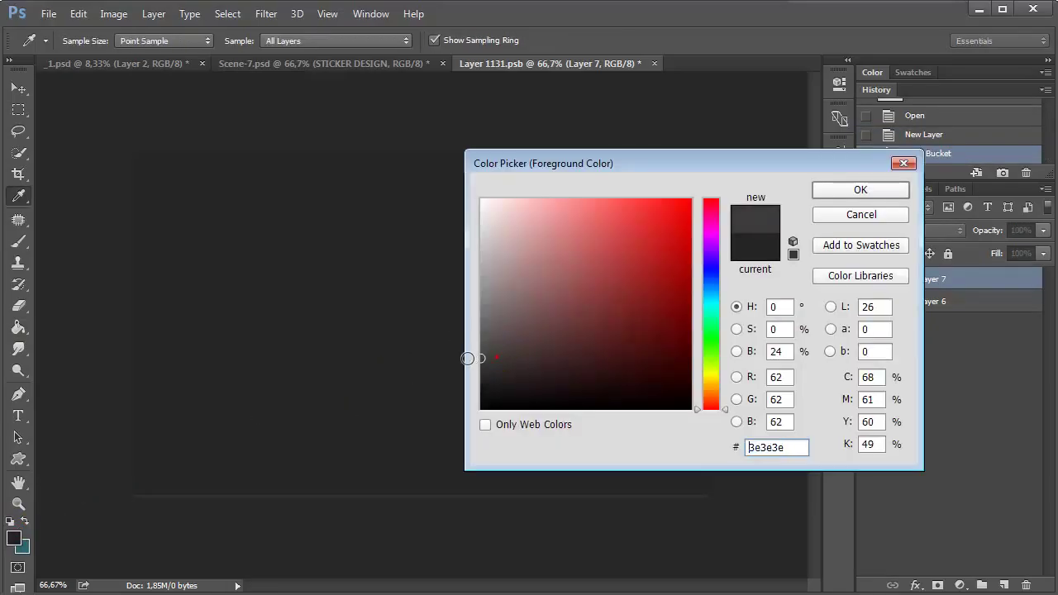
pyautogui.click(714, 237)
pyautogui.moveTo(714, 238); pyautogui.dragTo(709, 203)
pyautogui.moveTo(633, 258); pyautogui.dragTo(653, 338)
pyautogui.press('Return')
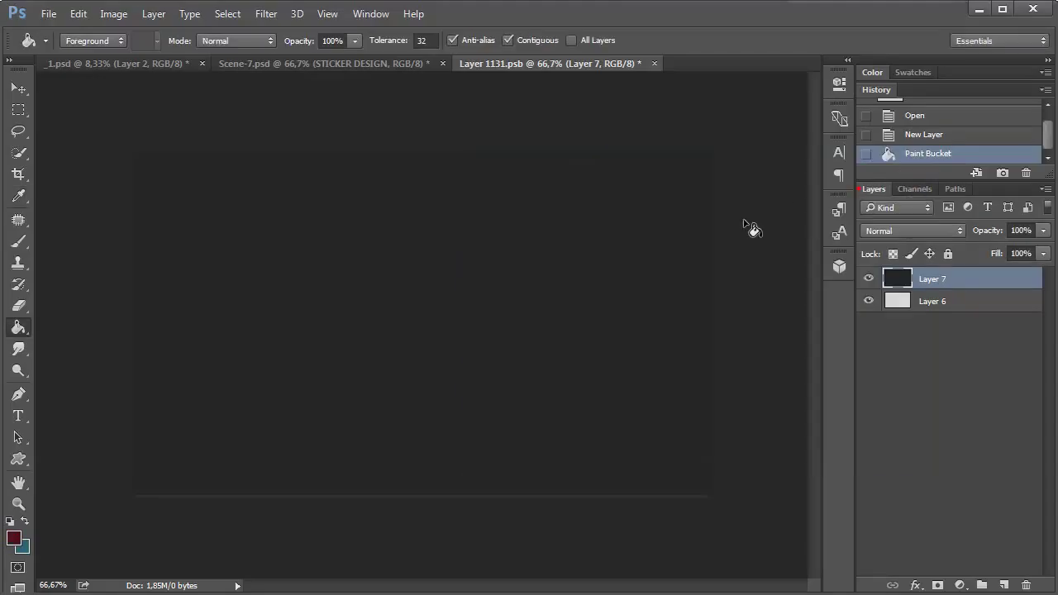
pyautogui.click(444, 315)
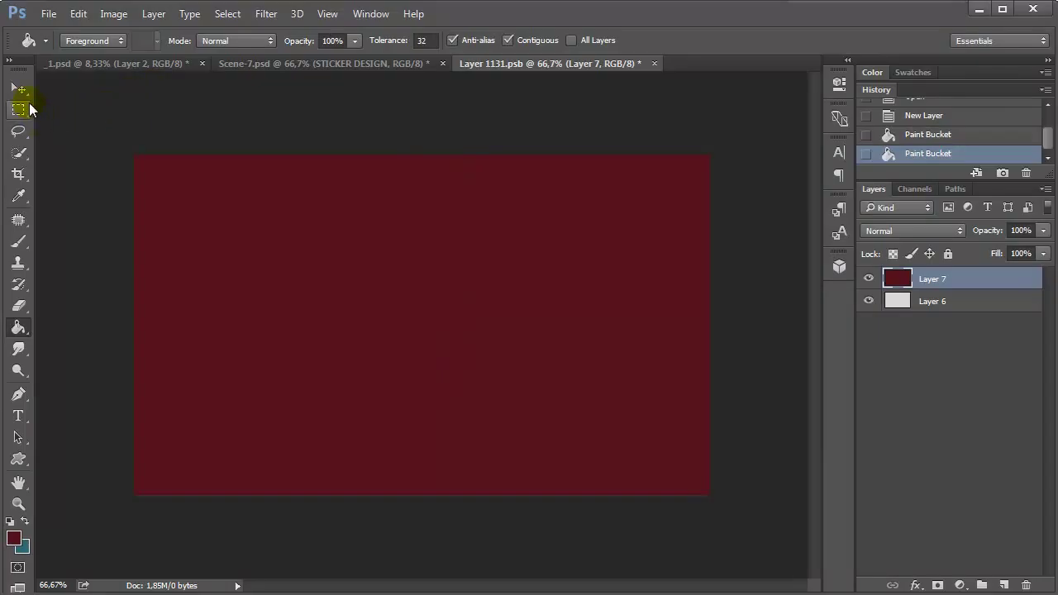
# Step: Copy the jagged seal layer Shape 2 from the STICKER SHAPE contents into the sticker design document, and close the shape contents
pyautogui.click(292, 64)
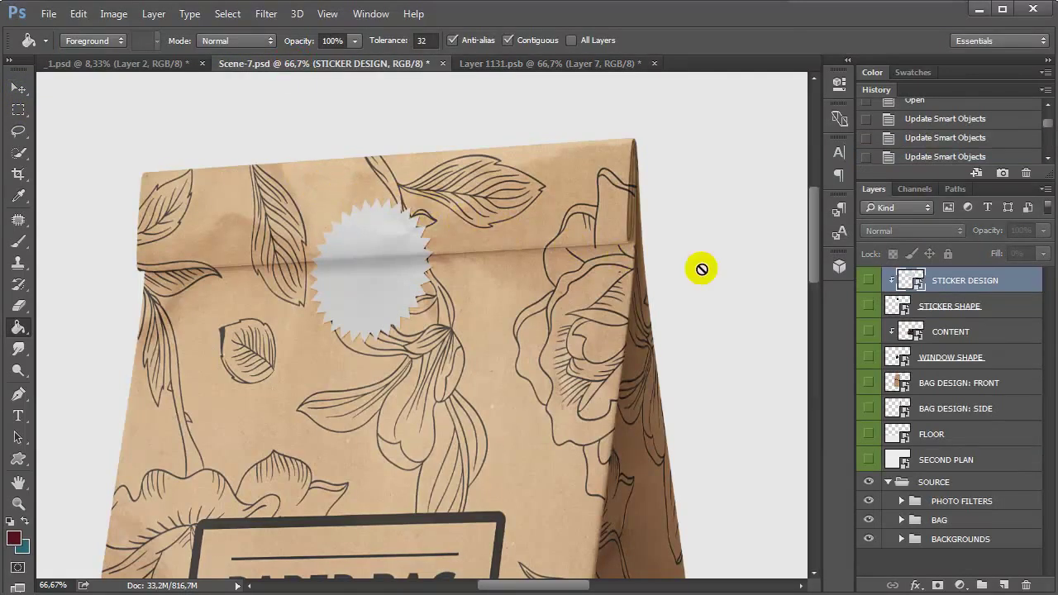
pyautogui.doubleClick(897, 306)
pyautogui.moveTo(645, 63); pyautogui.dragTo(241, 271)
pyautogui.click(563, 64)
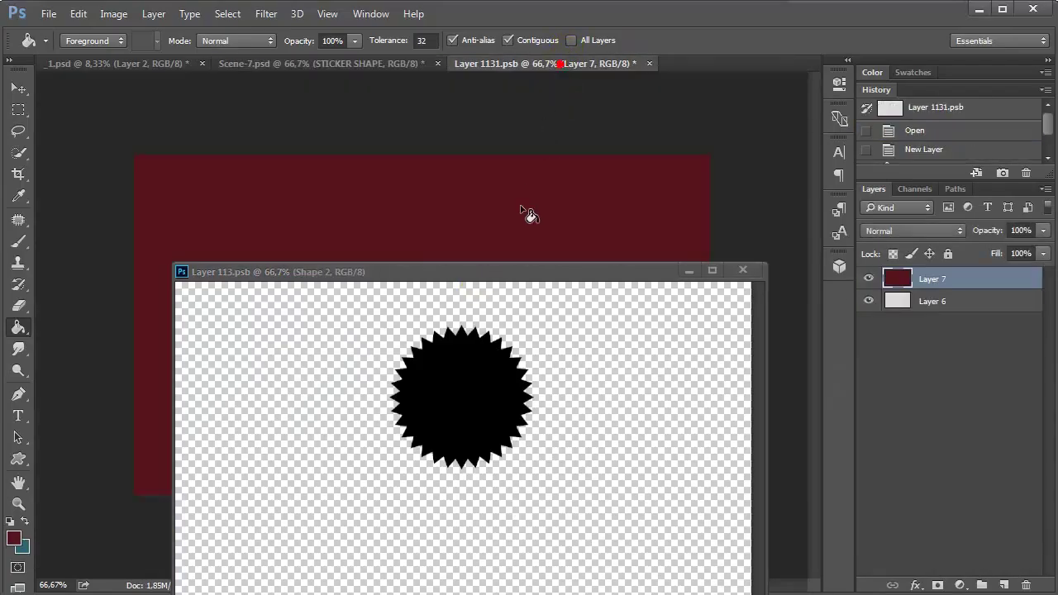
pyautogui.click(529, 274)
pyautogui.moveTo(938, 275); pyautogui.dragTo(446, 268)
pyautogui.click(594, 353)
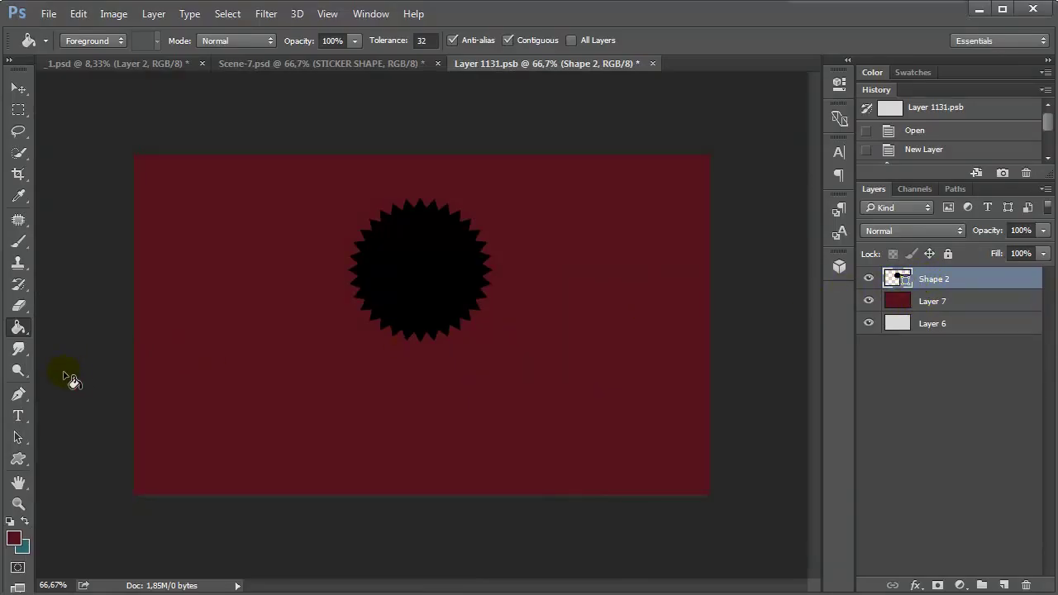
# Step: Add the text "BAG" in white 72 pt Arial Bold and centre it on the black seal
pyautogui.click(19, 416)
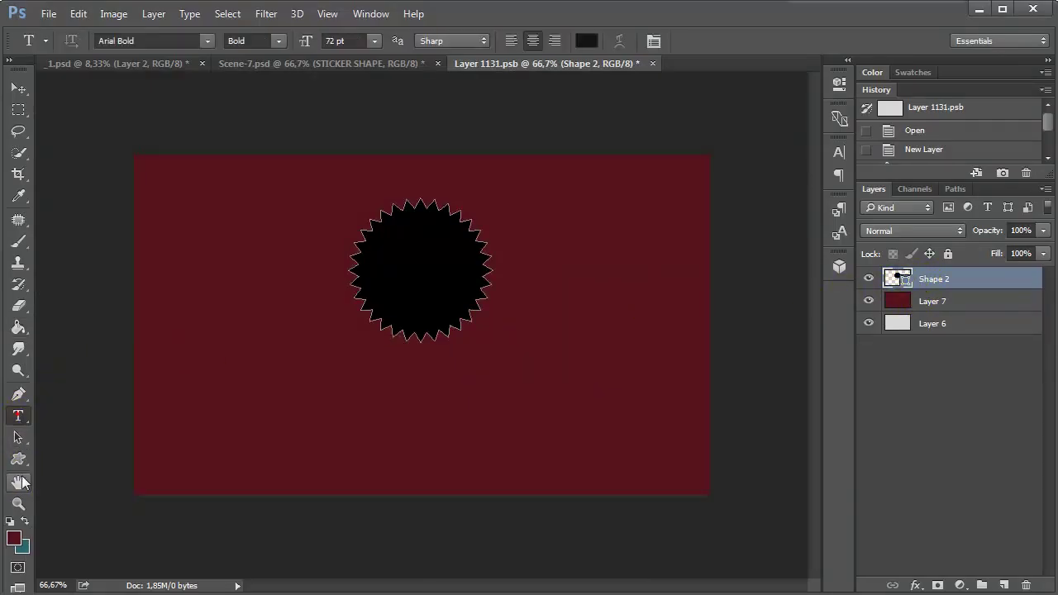
pyautogui.click(10, 521)
pyautogui.click(323, 423)
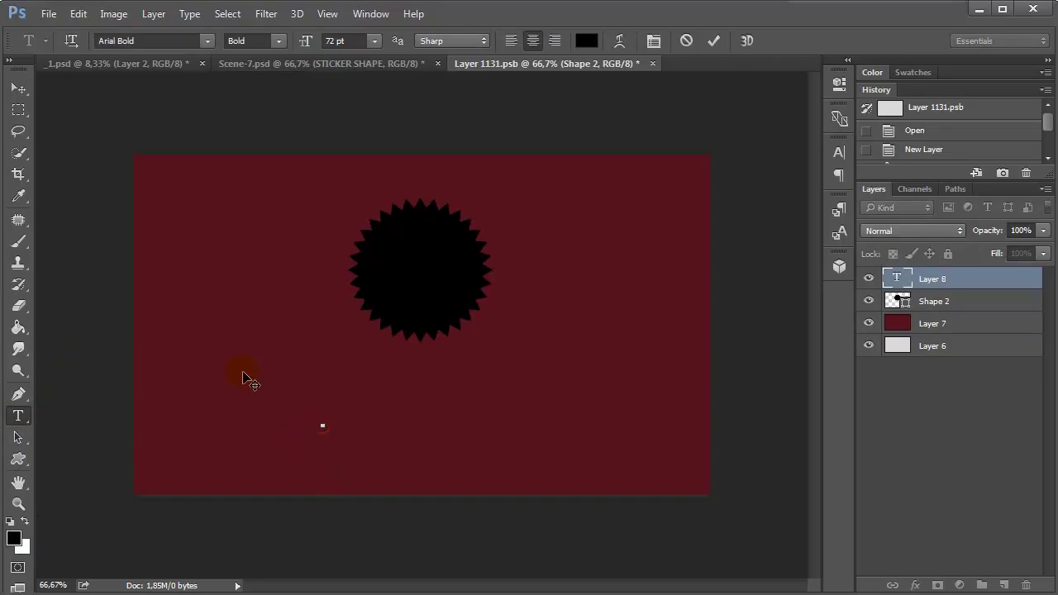
pyautogui.write('BAG')
pyautogui.hotkey('ctrl', 'a')
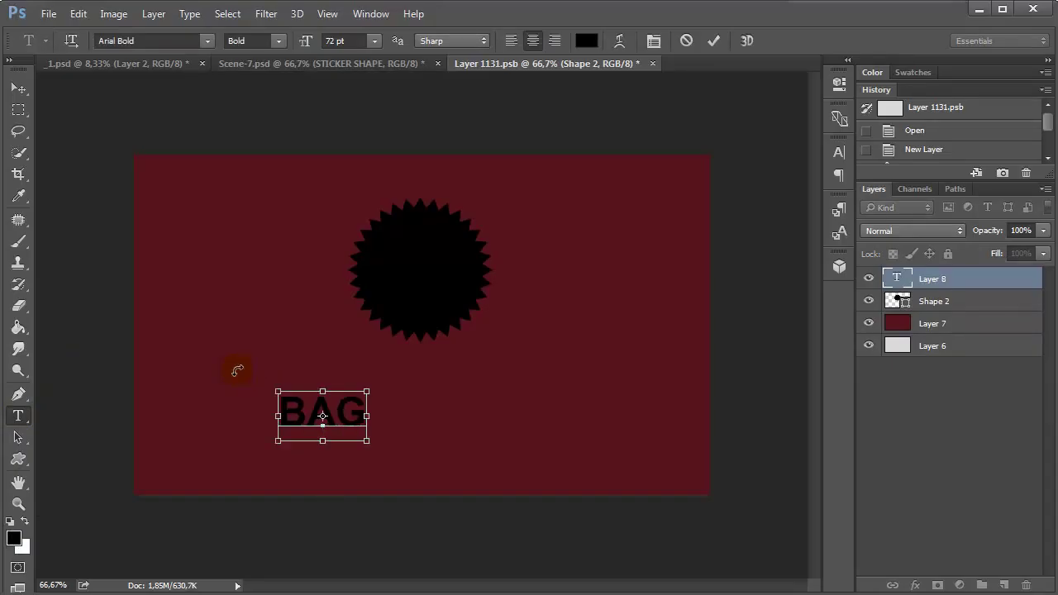
pyautogui.click(588, 41)
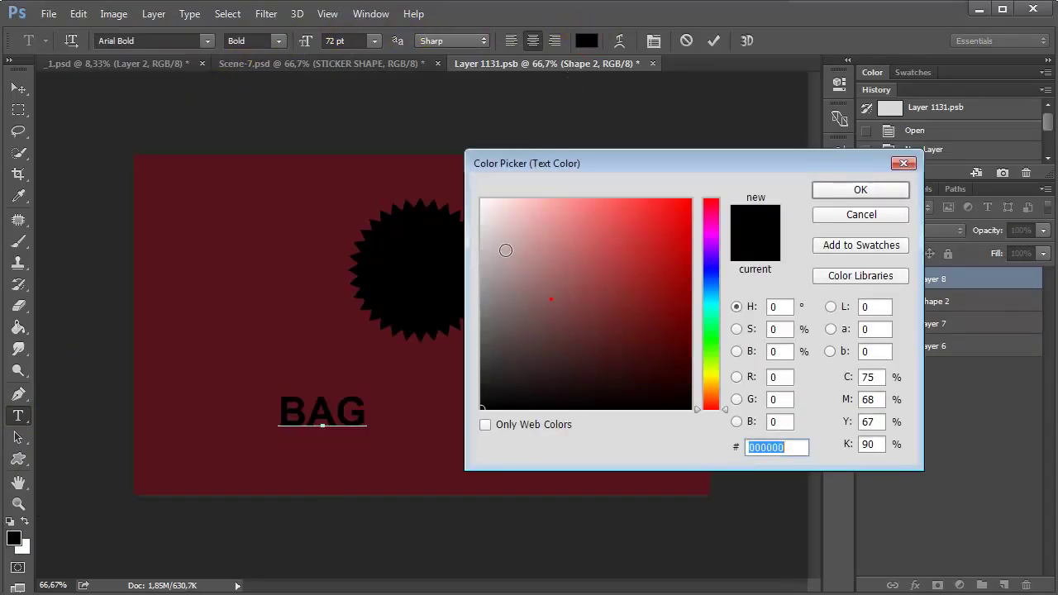
pyautogui.write('ffffff')
pyautogui.click(826, 191)
pyautogui.click(19, 89)
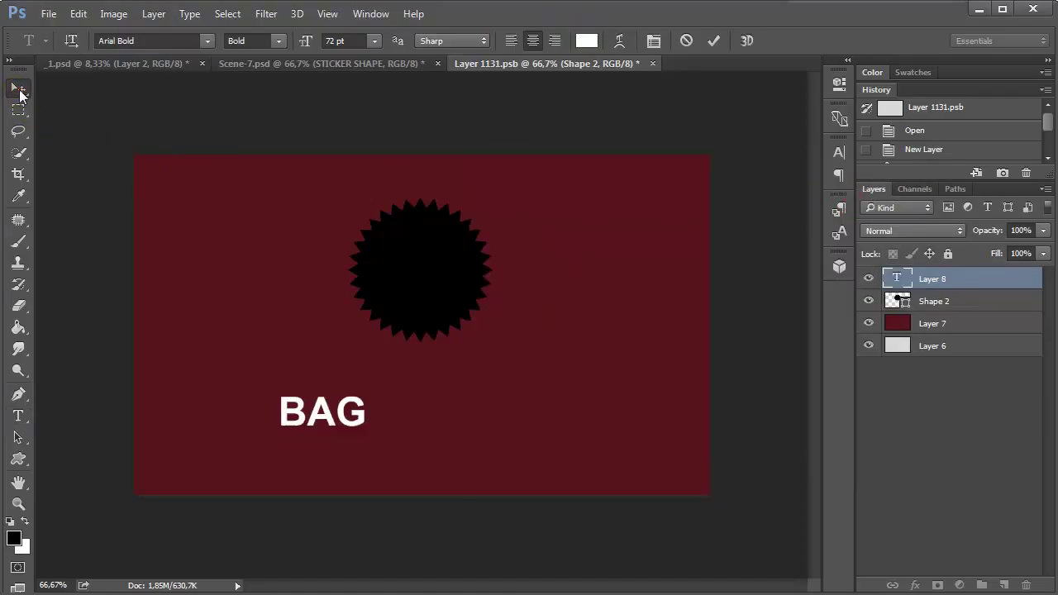
pyautogui.moveTo(342, 406); pyautogui.dragTo(419, 275)
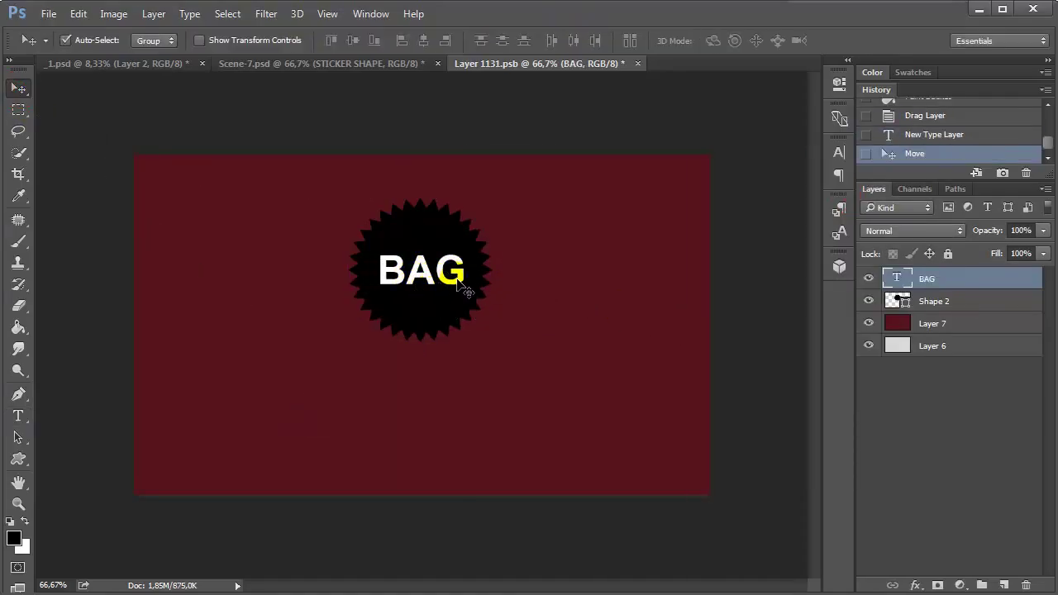
# Step: Hide the Shape 2 layer, and save and close the sticker design contents
pyautogui.click(925, 301)
pyautogui.click(867, 301)
pyautogui.click(652, 63)
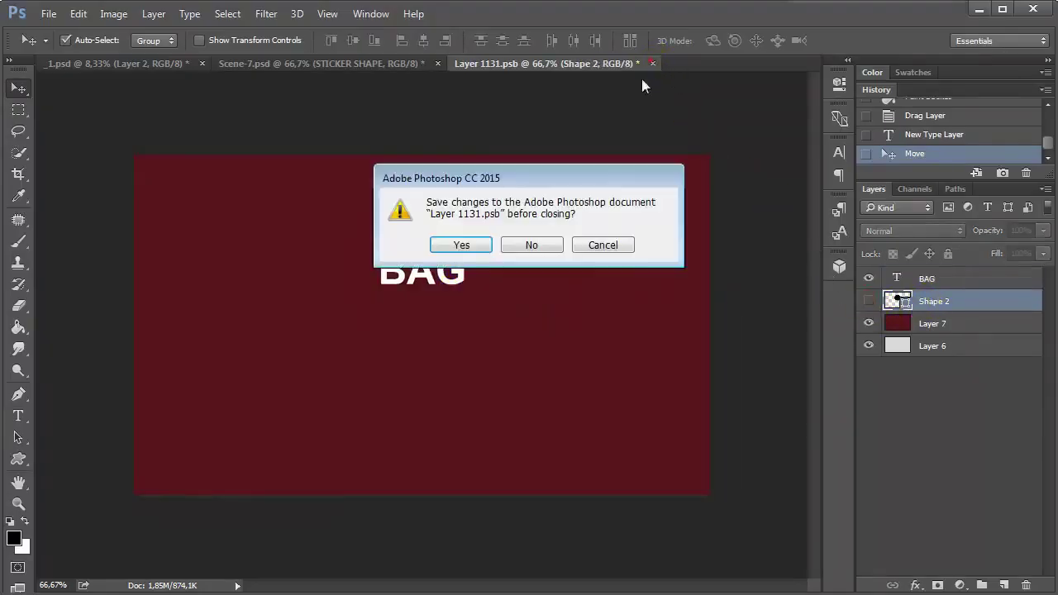
pyautogui.click(455, 245)
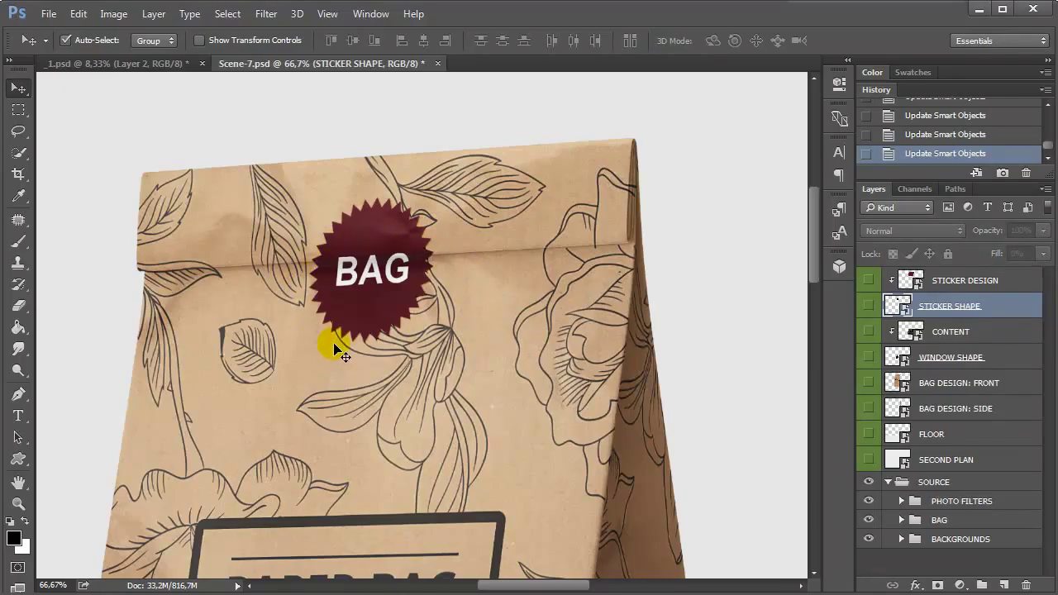
pyautogui.hotkey('ctrl', '-')
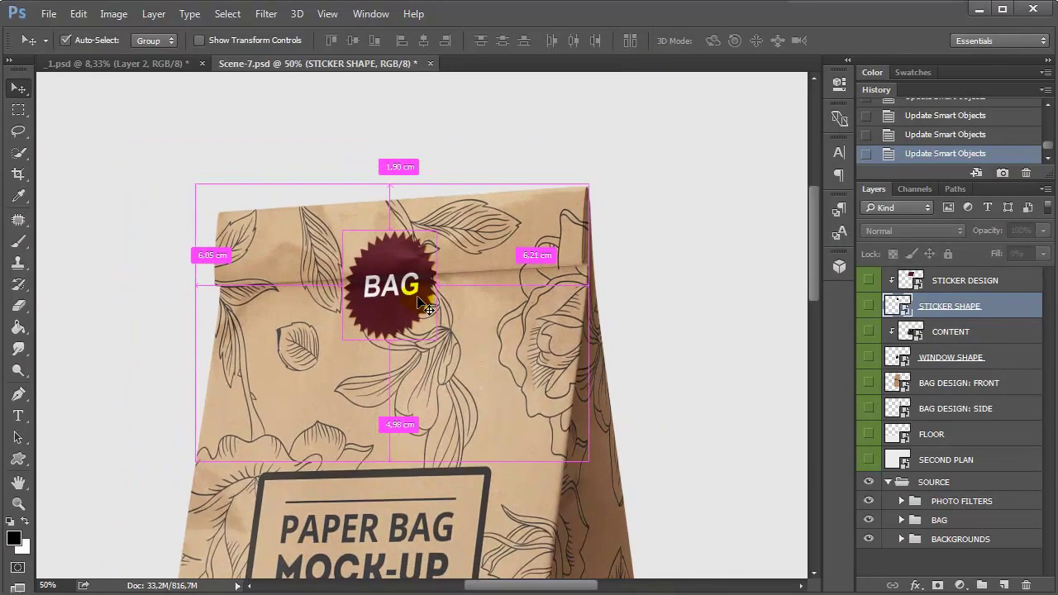
pyautogui.hotkey('ctrl', '-')
pyautogui.hotkey('ctrl', '-')
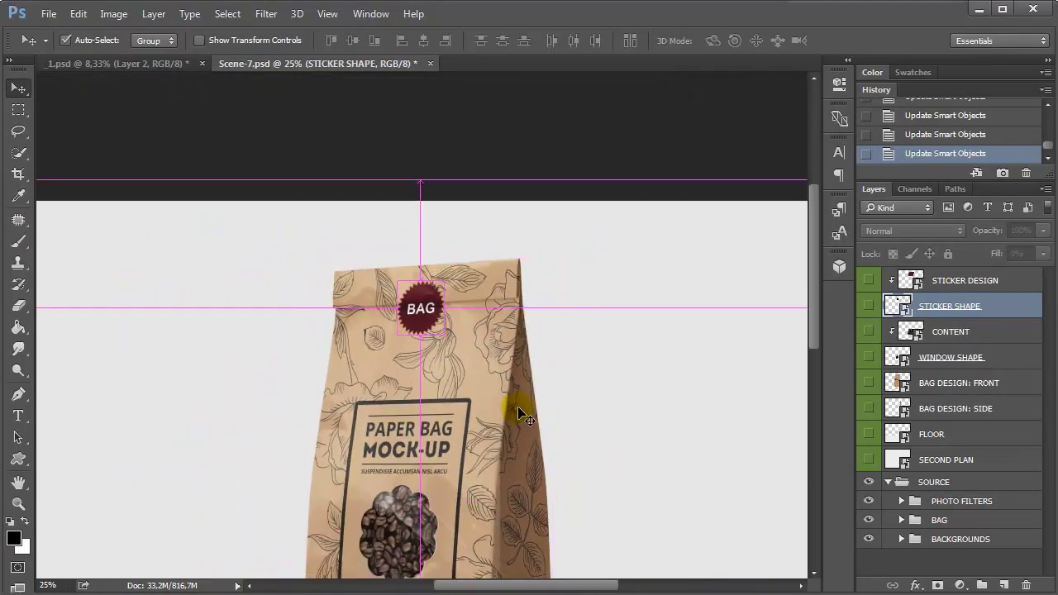
pyautogui.moveTo(487, 442); pyautogui.dragTo(468, 342)
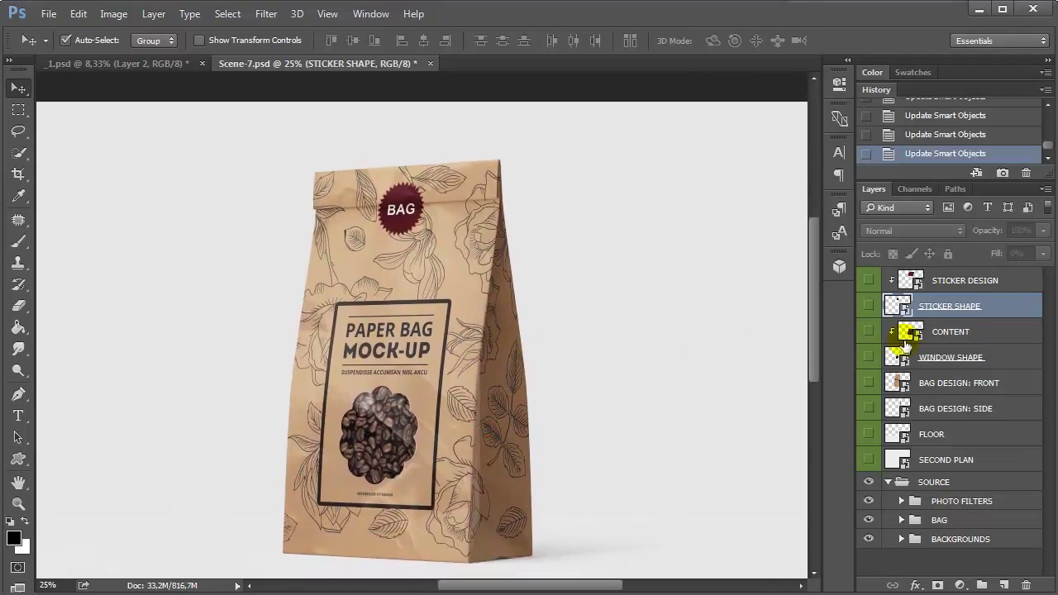
pyautogui.doubleClick(896, 306)
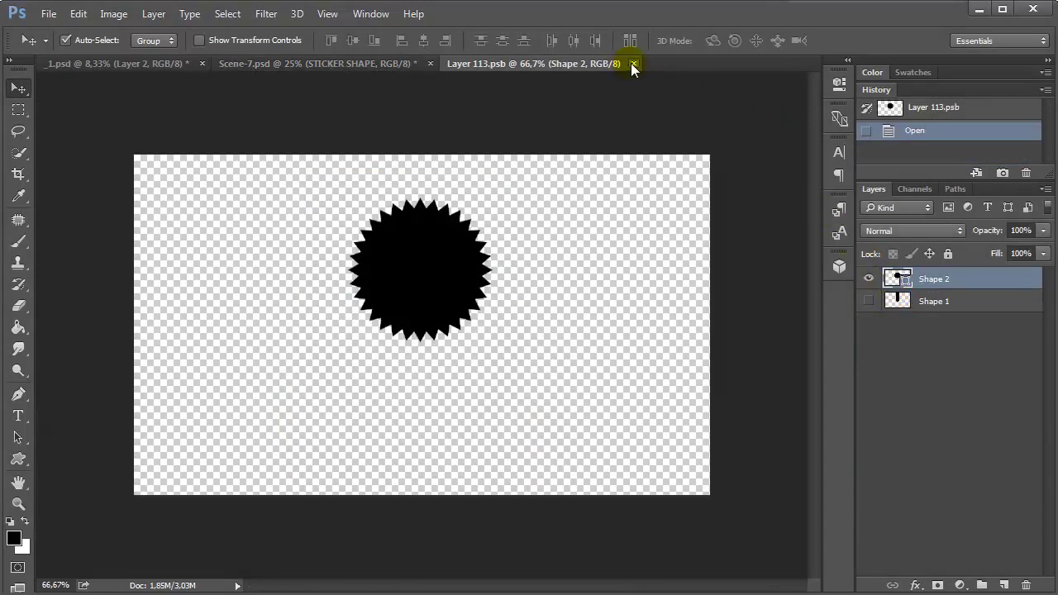
pyautogui.click(633, 64)
# Step: Fill Layer 7 in the STICKER DESIGN smart object's contents with light green #61e270, and save and close the contents
pyautogui.doubleClick(903, 276)
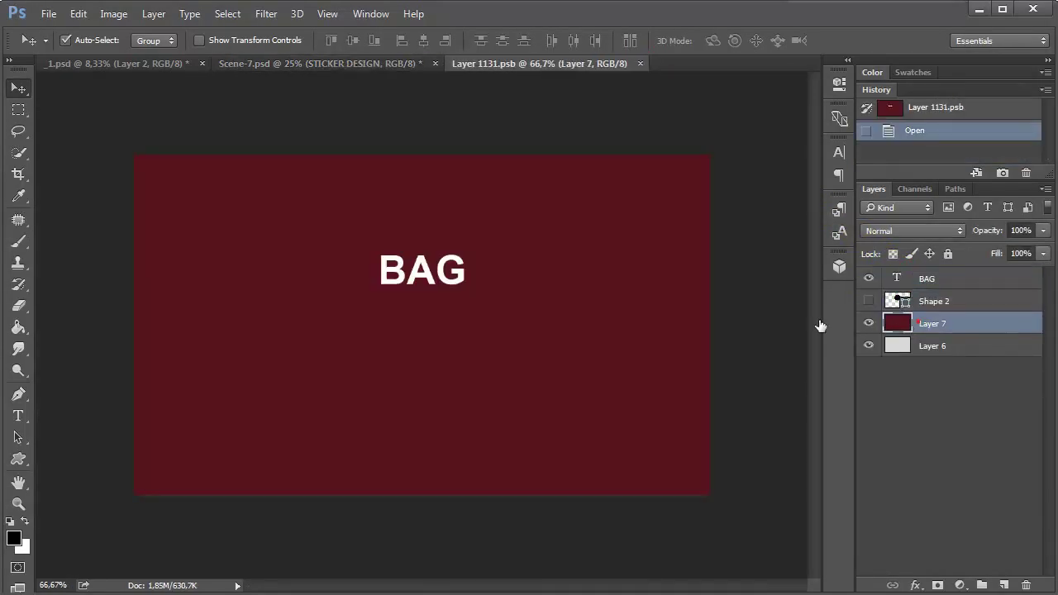
pyautogui.click(18, 328)
pyautogui.click(13, 538)
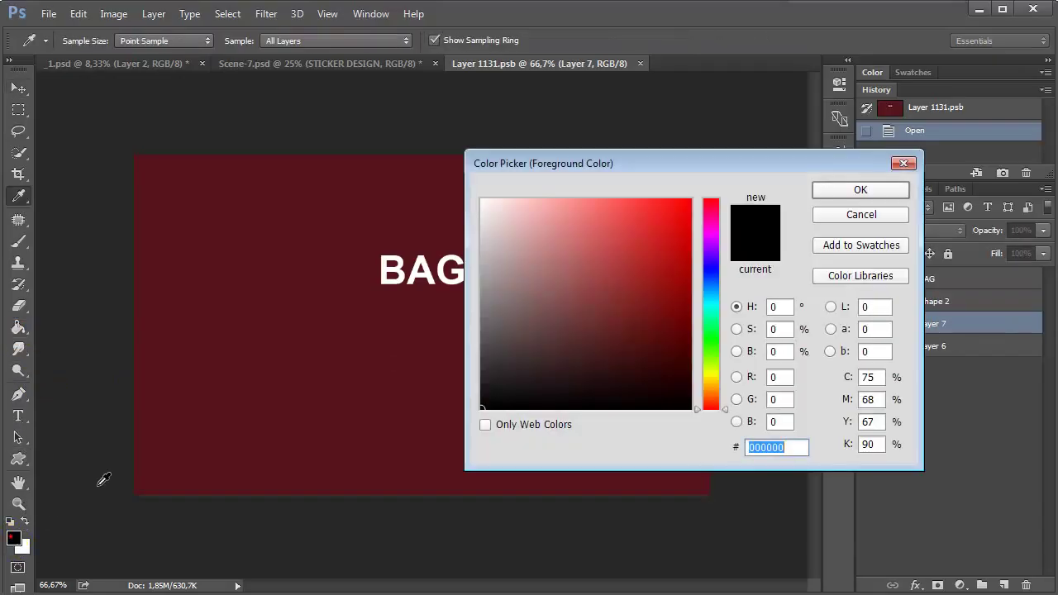
pyautogui.moveTo(711, 289); pyautogui.dragTo(708, 338)
pyautogui.moveTo(662, 287)
pyautogui.mouseDown()
pyautogui.moveTo(621, 248)
pyautogui.moveTo(601, 197)
pyautogui.moveTo(579, 210)
pyautogui.moveTo(603, 222)
pyautogui.mouseUp()
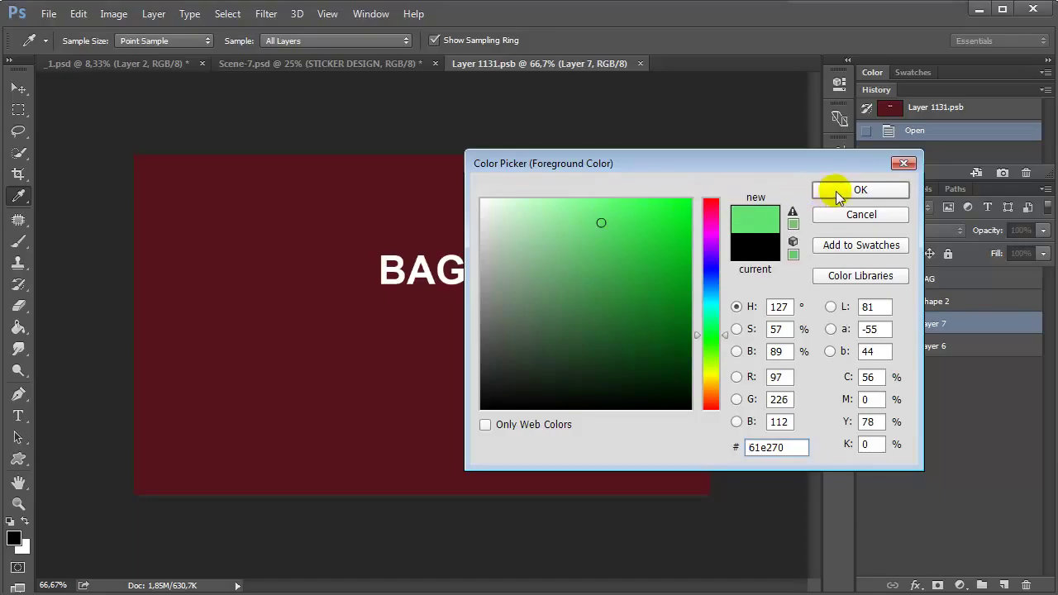
pyautogui.click(839, 189)
pyautogui.click(404, 343)
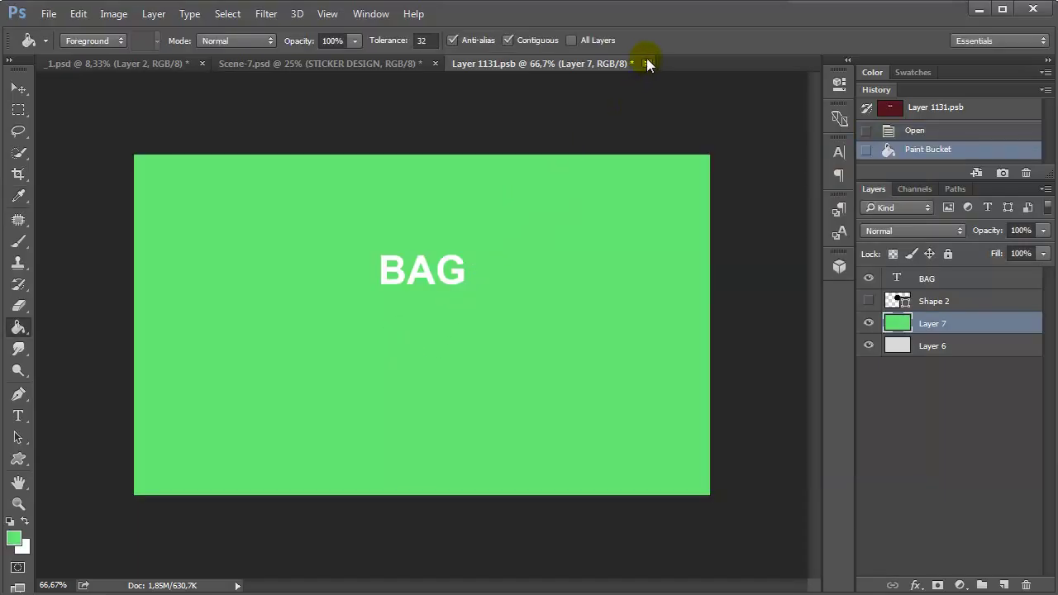
pyautogui.click(646, 63)
pyautogui.click(447, 244)
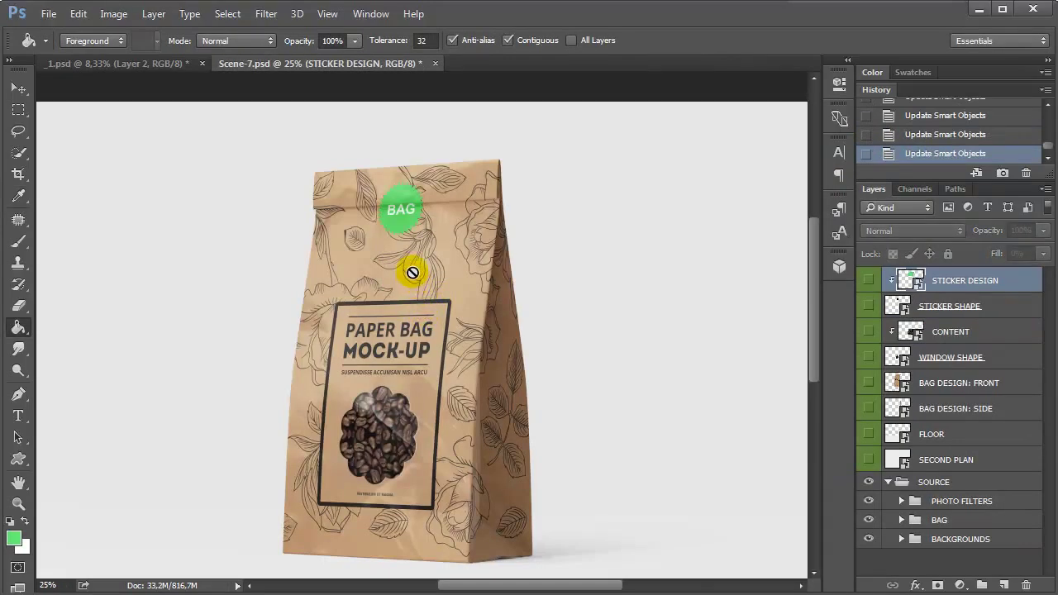
# Step: Examine the sticker's edges and artwork close up, and the whole bag mockup
pyautogui.press('z')
pyautogui.click(424, 214)
pyautogui.click(418, 232)
pyautogui.click(413, 240)
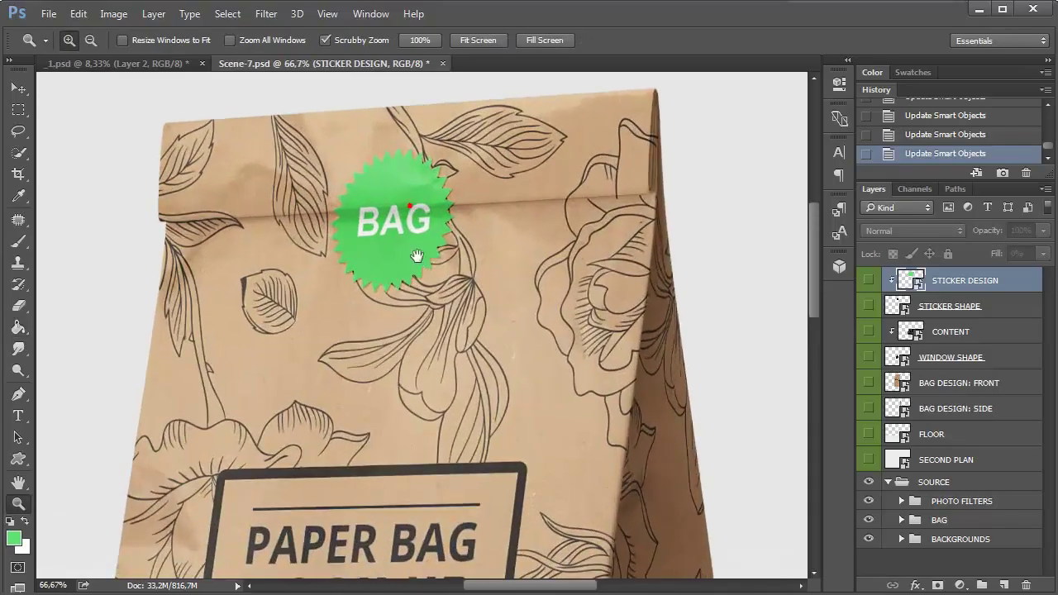
pyautogui.moveTo(408, 213); pyautogui.dragTo(404, 275)
pyautogui.click(403, 275)
pyautogui.scroll(-1, 380, 318)
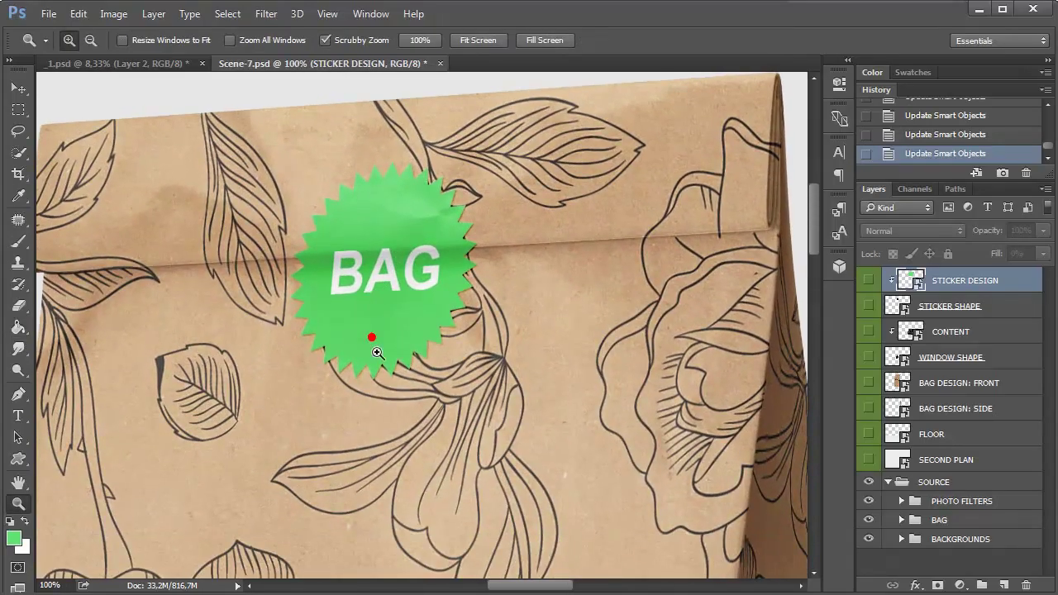
pyautogui.keyDown('alt'); pyautogui.click(368, 309); pyautogui.keyUp('alt')
pyautogui.keyDown('alt'); pyautogui.click(421, 462); pyautogui.keyUp('alt')
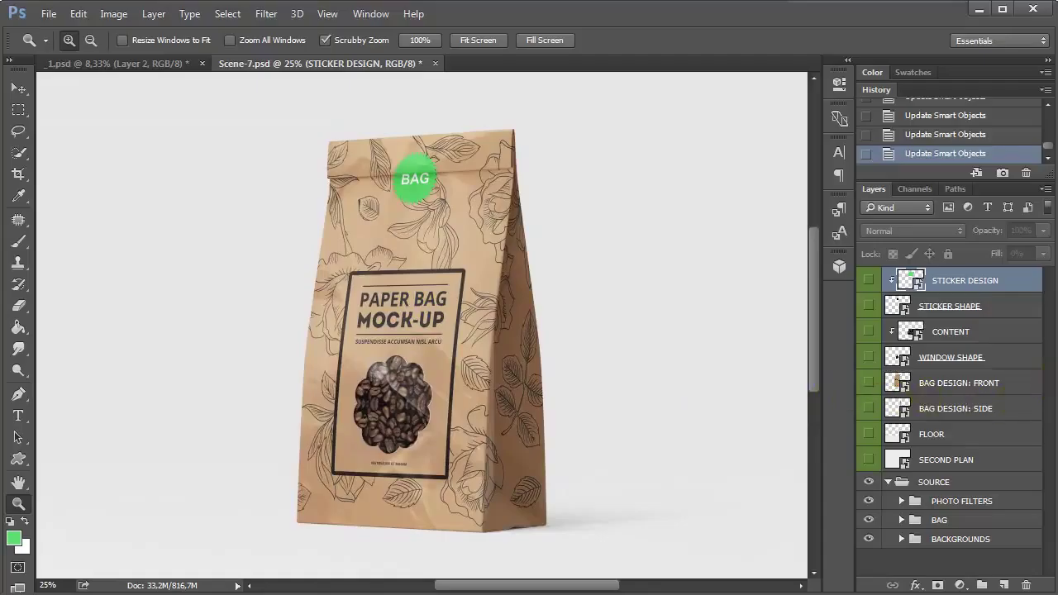
# Step: Make the PREMADE BACKGROUNDS group inside BACKGROUNDS visible, and collapse the BACKGROUNDS group
pyautogui.click(928, 538)
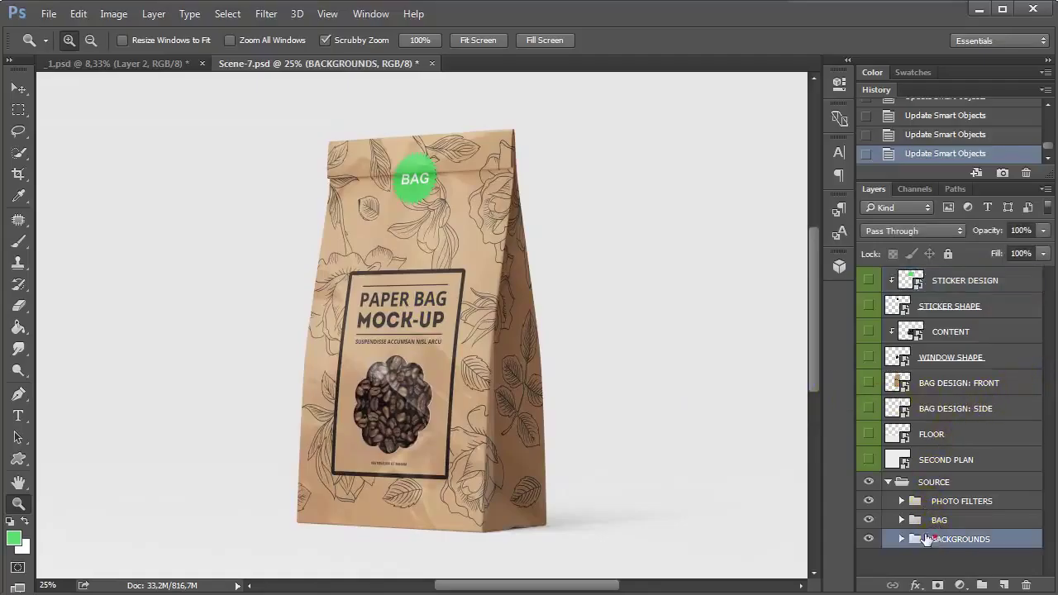
pyautogui.click(901, 539)
pyautogui.scroll(-1, 1032, 418)
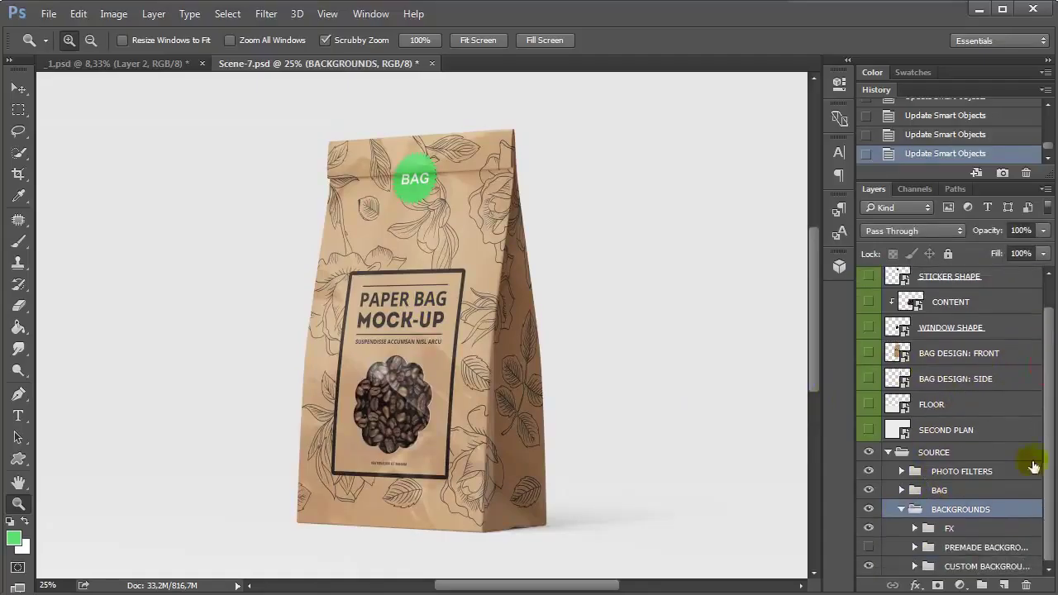
pyautogui.click(869, 549)
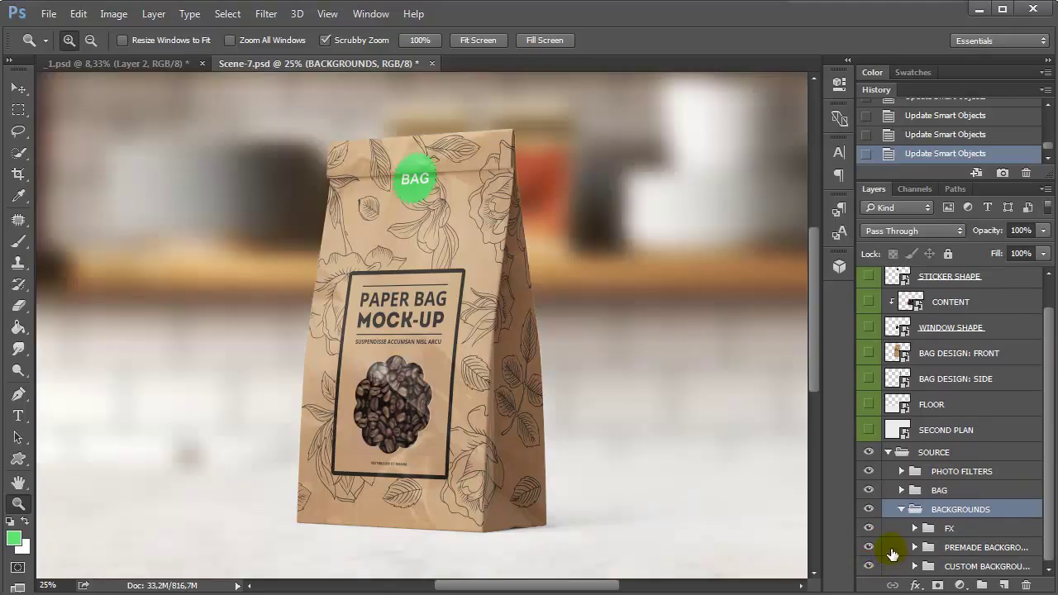
pyautogui.click(902, 510)
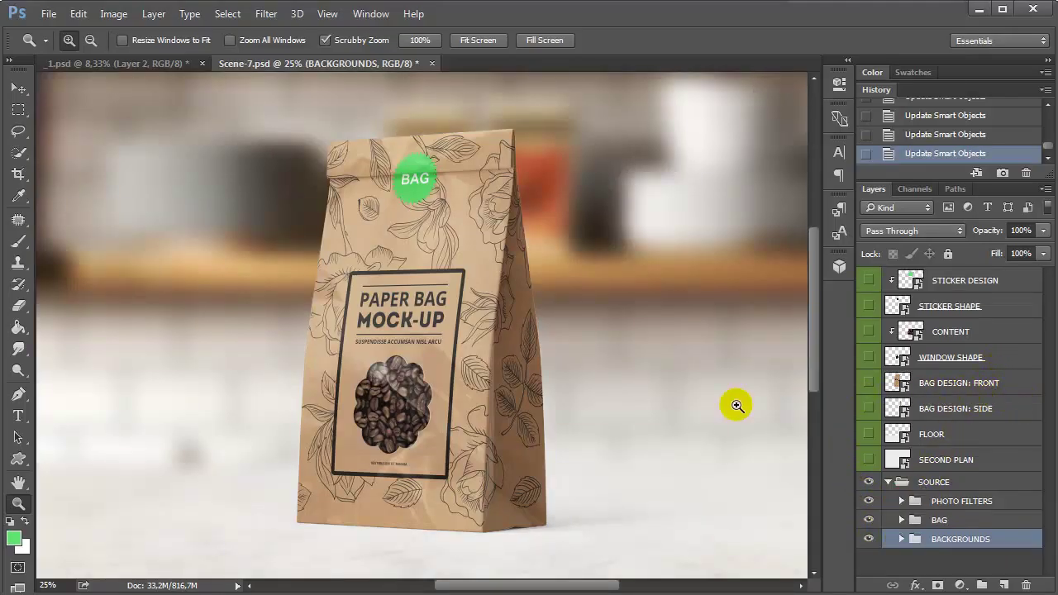
# Step: Preview the PHOTO FILTER 1 and PHOTO FILTER 2 groups on the scene one at a time
pyautogui.moveTo(500, 389); pyautogui.dragTo(484, 382)
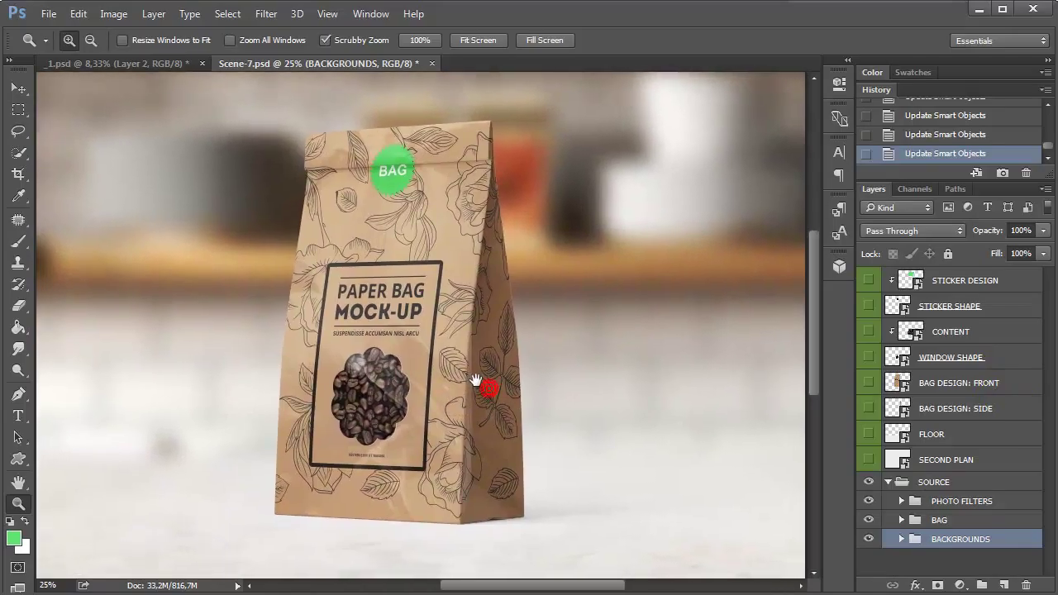
pyautogui.click(901, 501)
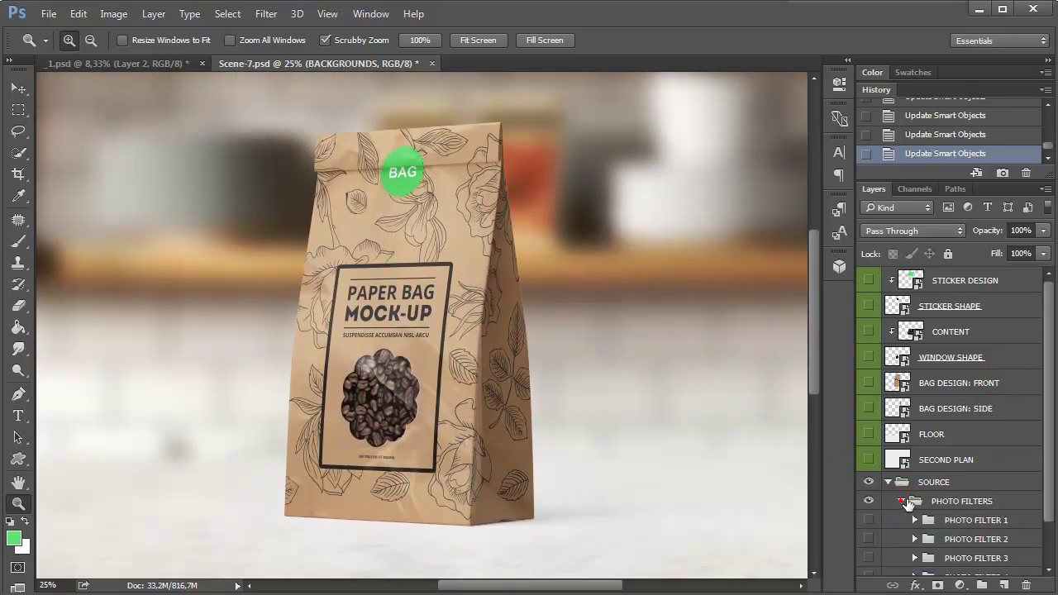
pyautogui.moveTo(1048, 377); pyautogui.dragTo(1039, 463)
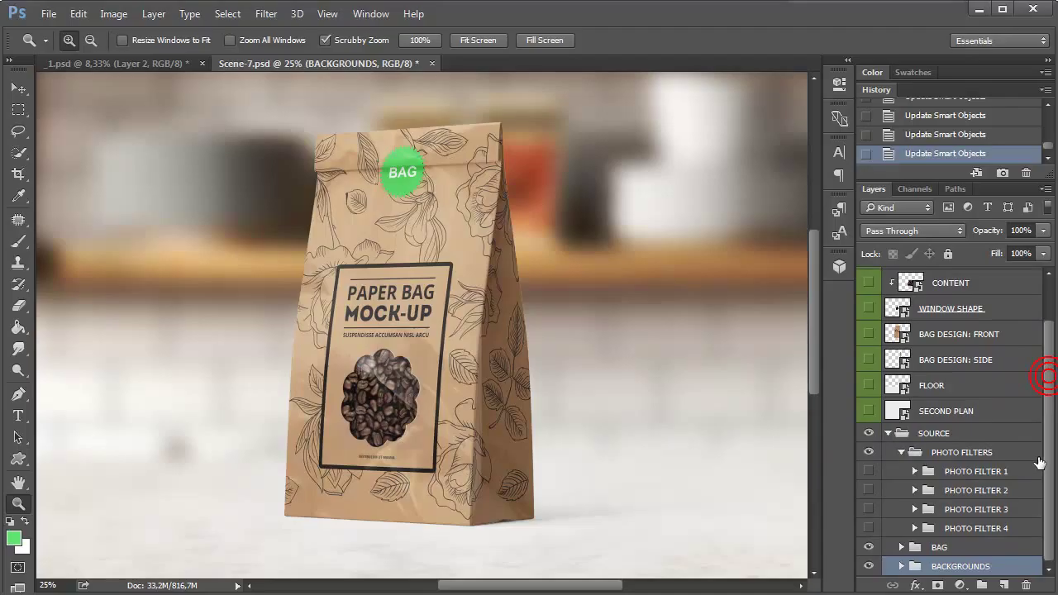
pyautogui.click(952, 473)
pyautogui.click(868, 471)
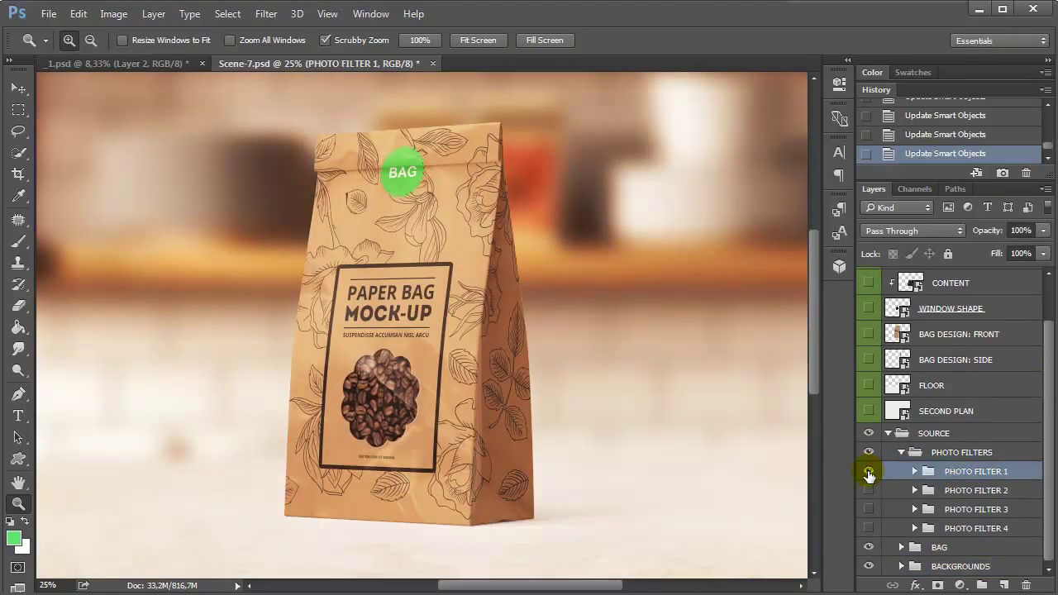
pyautogui.click(869, 471)
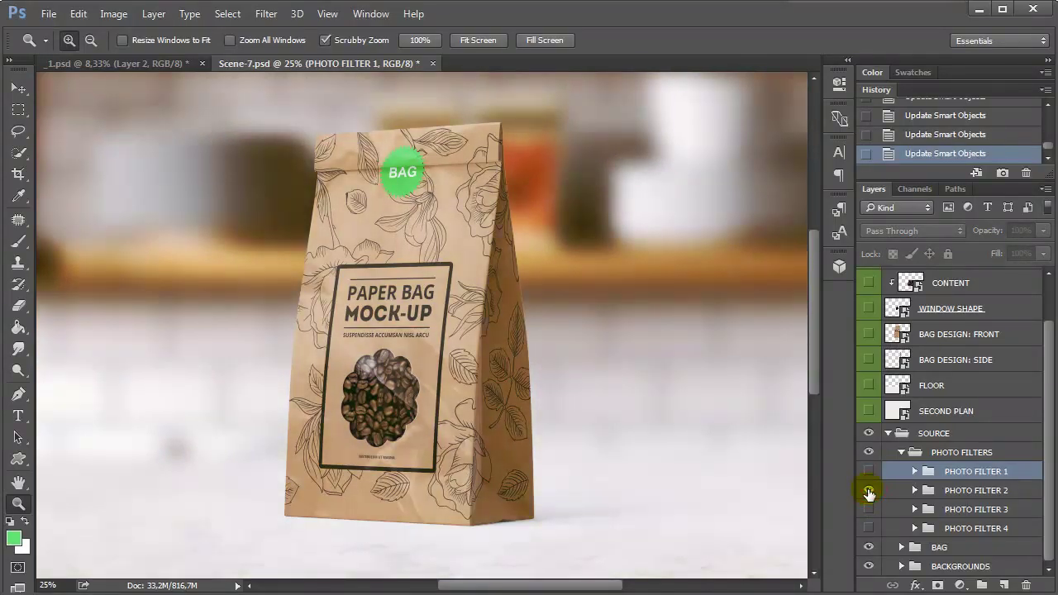
# Step: Preview PHOTO FILTER 3 and PHOTO FILTER 4 in turn, hide both again, and collapse the PHOTO FILTERS group
pyautogui.click(868, 509)
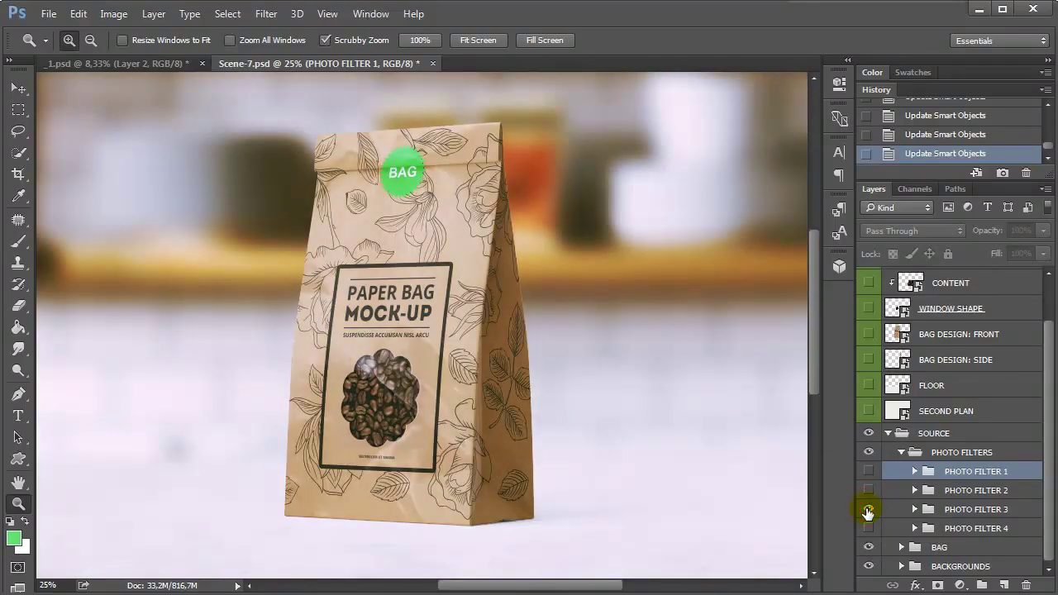
pyautogui.click(868, 509)
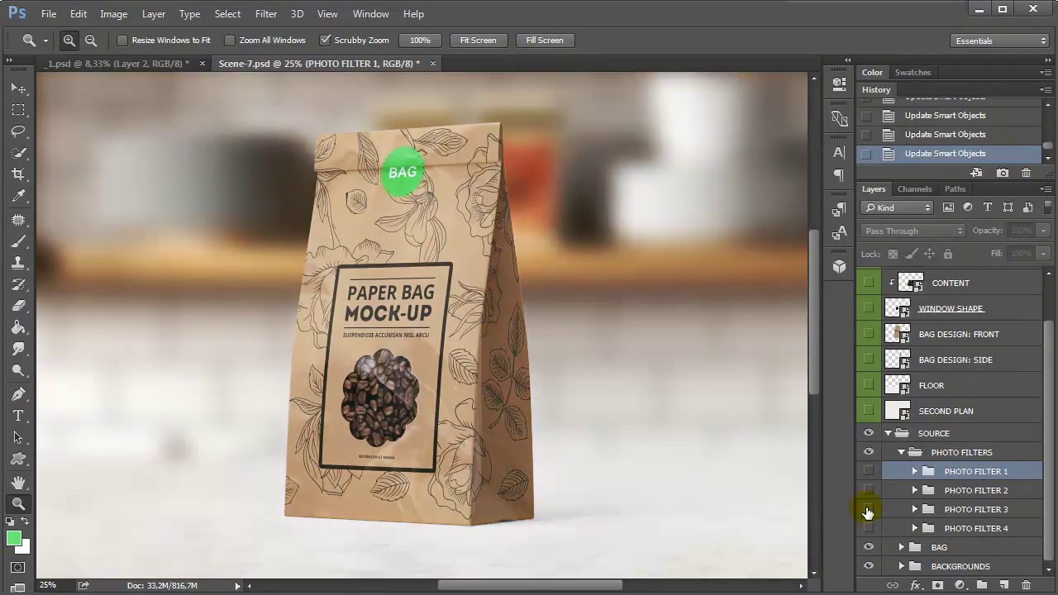
pyautogui.click(867, 509)
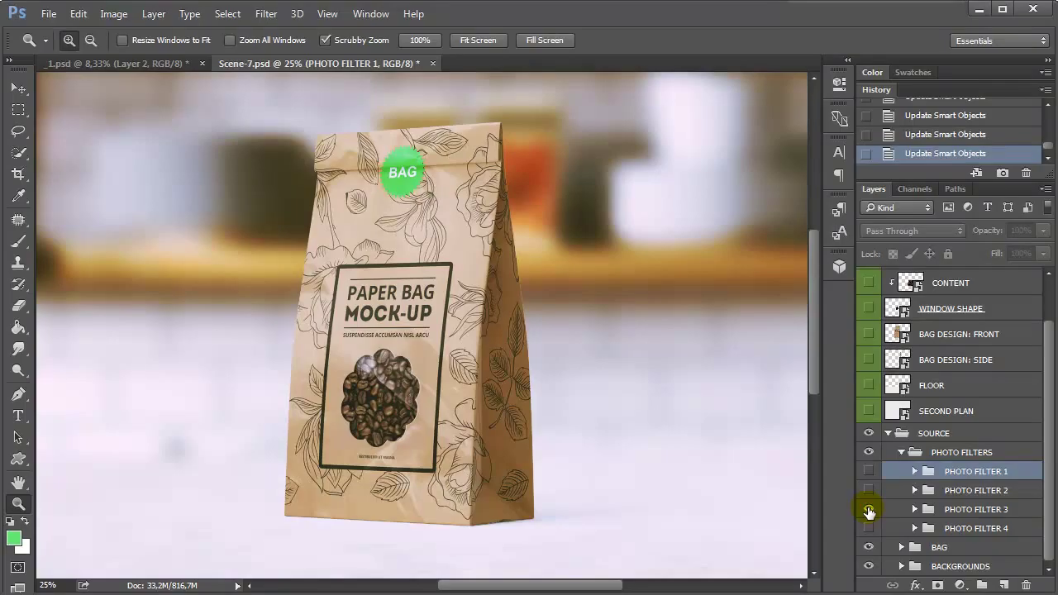
pyautogui.click(868, 509)
pyautogui.click(868, 528)
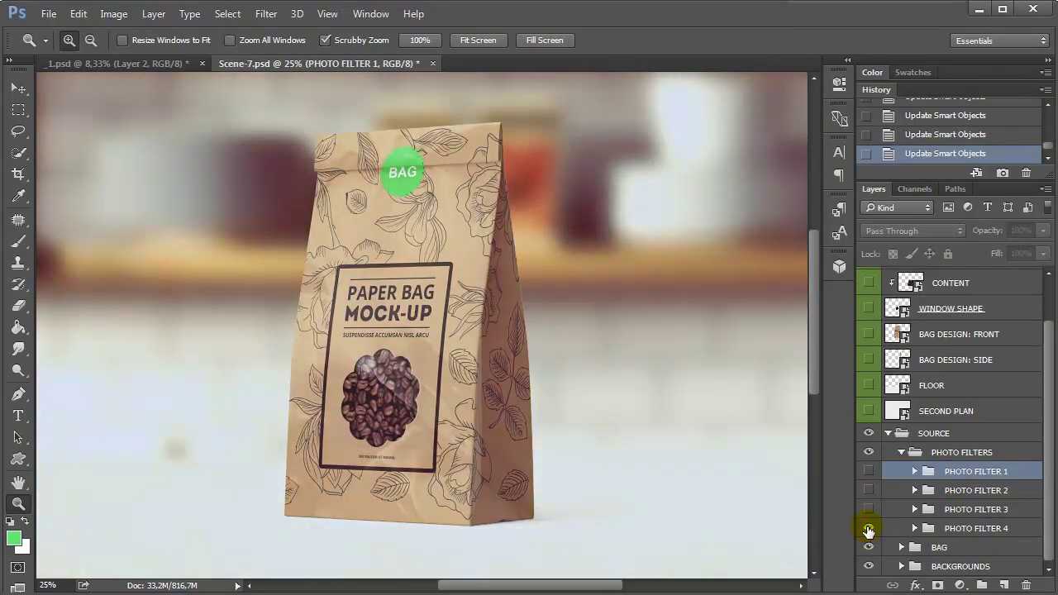
pyautogui.click(867, 528)
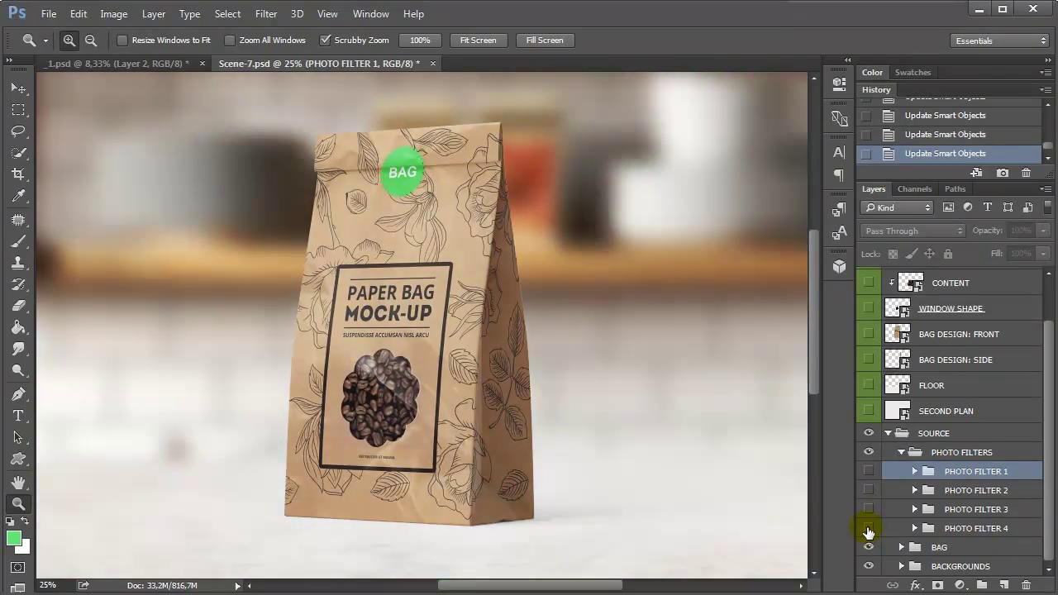
pyautogui.click(868, 529)
pyautogui.click(867, 529)
pyautogui.click(900, 452)
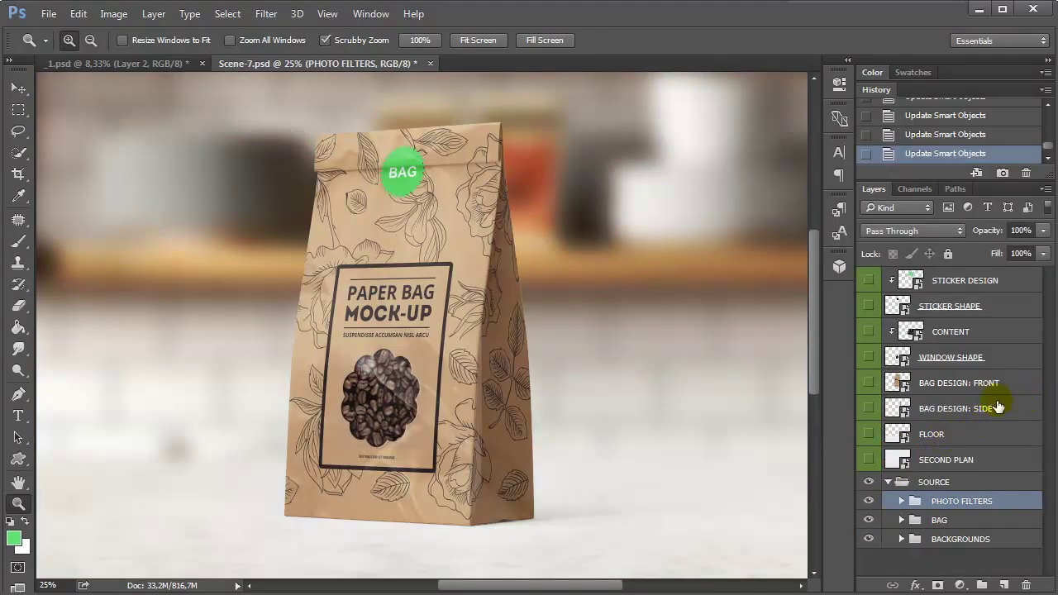
# Step: Slightly brighten the midtones of the Levels 1 adjustment in the BAG subgroup inside the BAG group, and collapse the subgroup
pyautogui.click(900, 520)
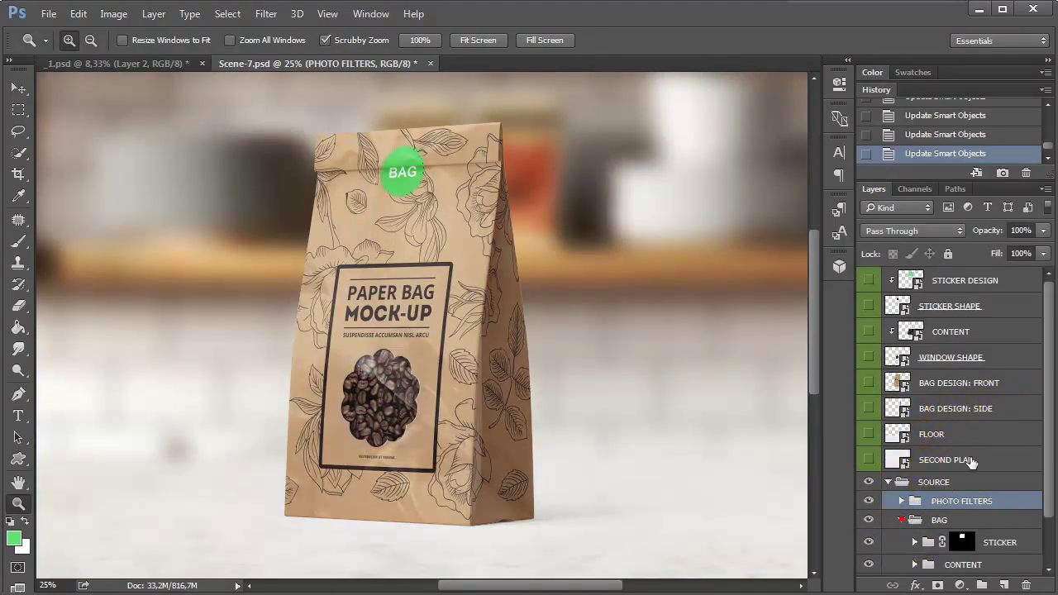
pyautogui.scroll(-2, 1037, 405)
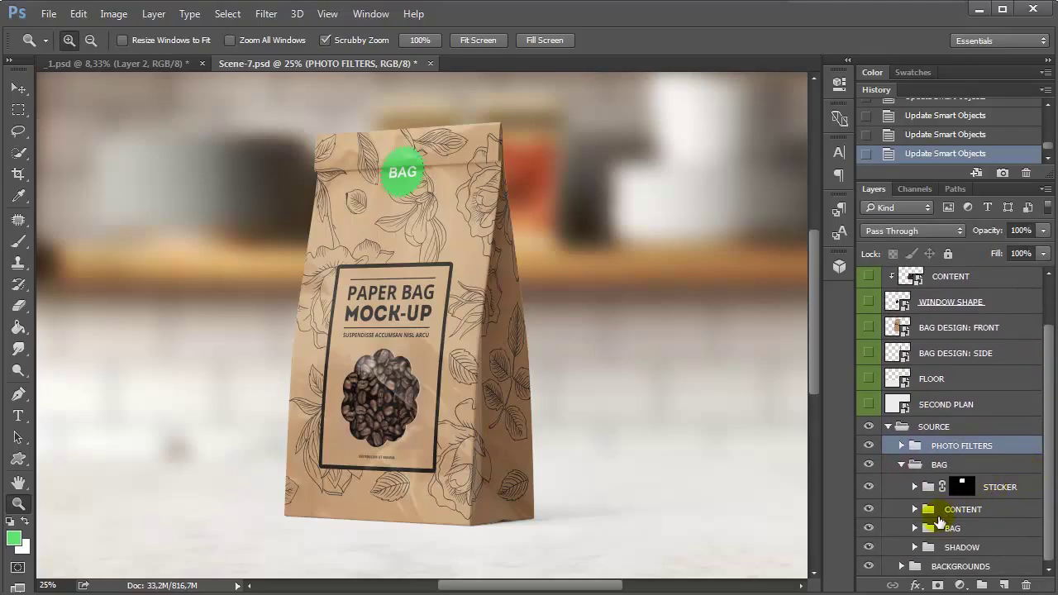
pyautogui.click(915, 528)
pyautogui.scroll(-4, 1004, 425)
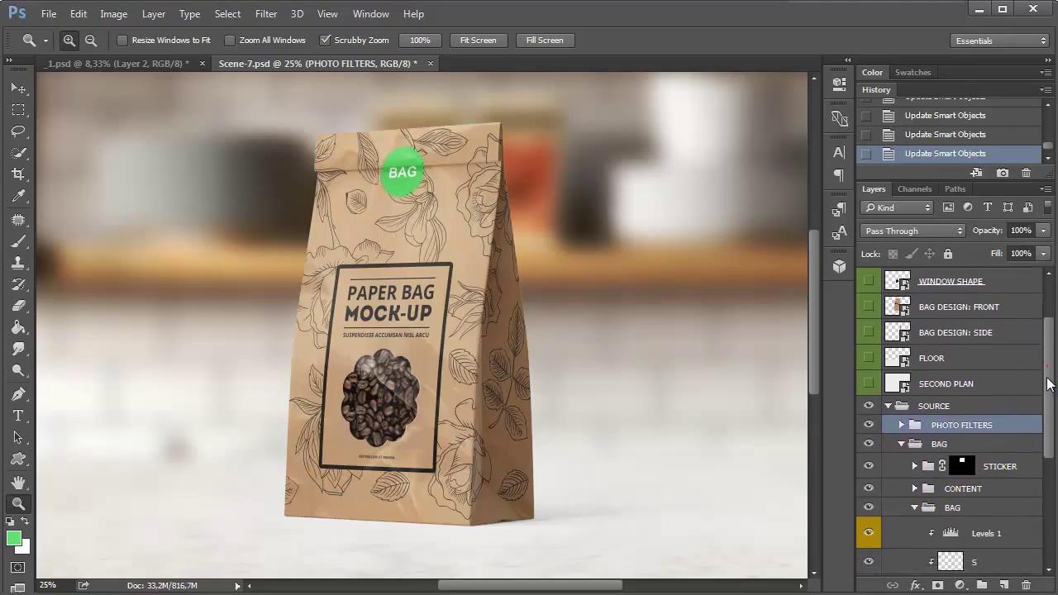
pyautogui.doubleClick(950, 436)
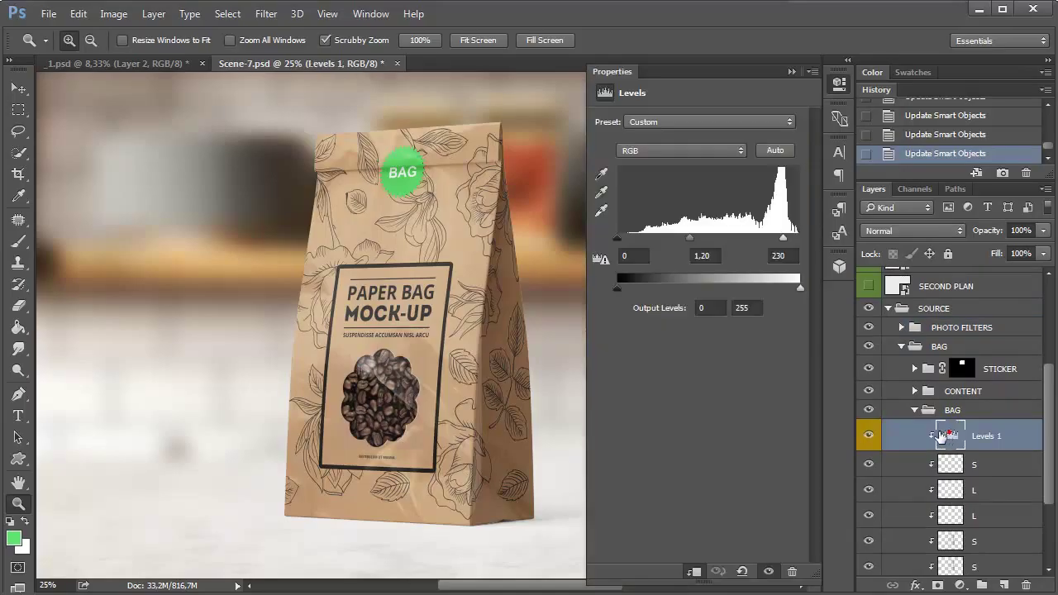
pyautogui.moveTo(699, 238)
pyautogui.mouseDown()
pyautogui.moveTo(690, 241)
pyautogui.moveTo(709, 237)
pyautogui.moveTo(673, 241)
pyautogui.moveTo(777, 239)
pyautogui.moveTo(674, 242)
pyautogui.moveTo(707, 236)
pyautogui.moveTo(684, 236)
pyautogui.mouseUp()
pyautogui.click(791, 71)
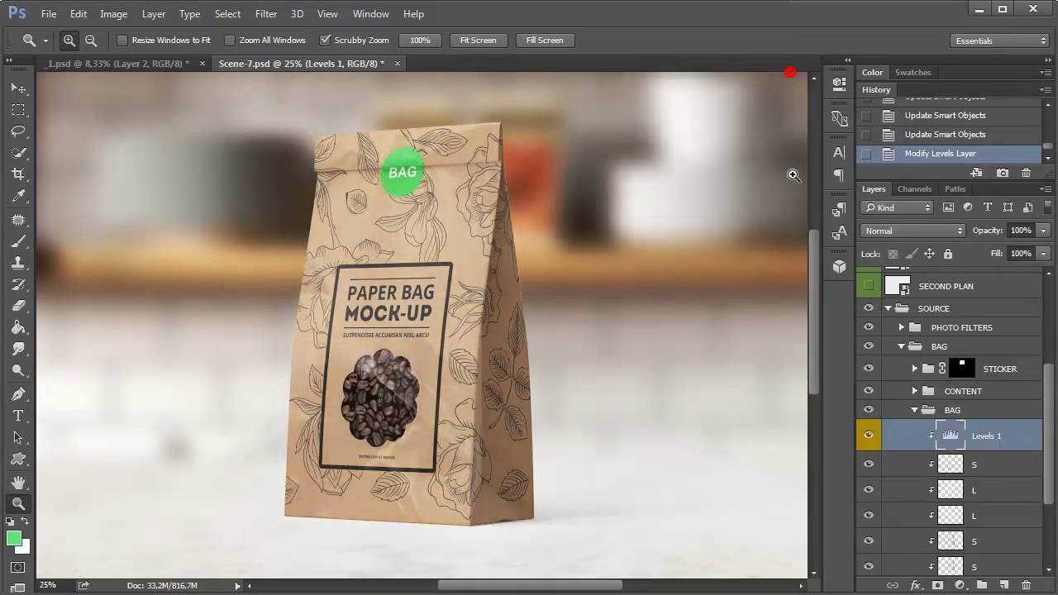
pyautogui.click(914, 411)
# Step: Darken the sticker by shifting the midtones of the Levels adjustment in the STICKER group
pyautogui.click(915, 488)
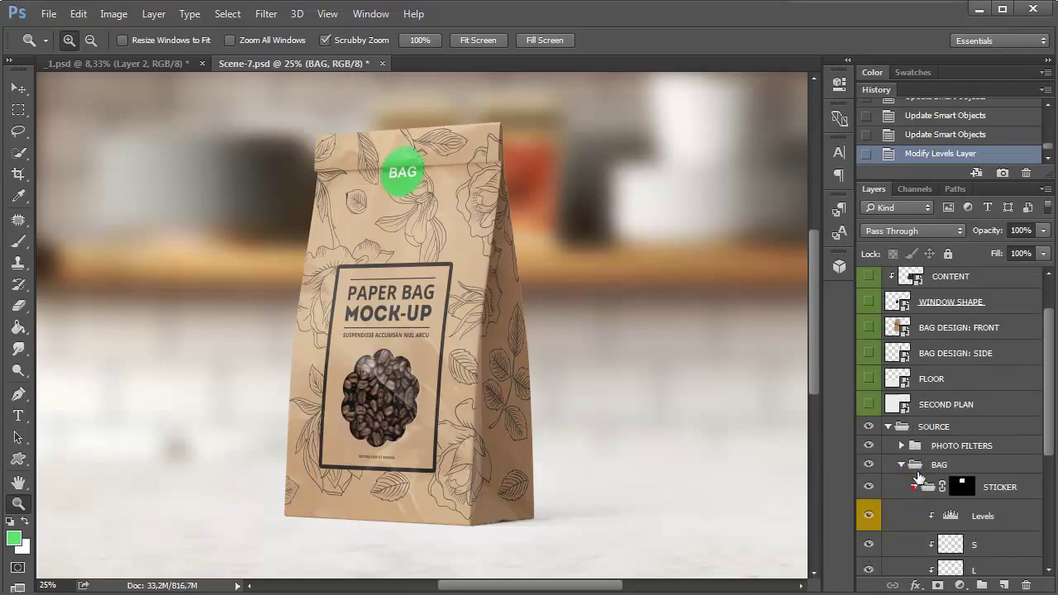
pyautogui.doubleClick(948, 517)
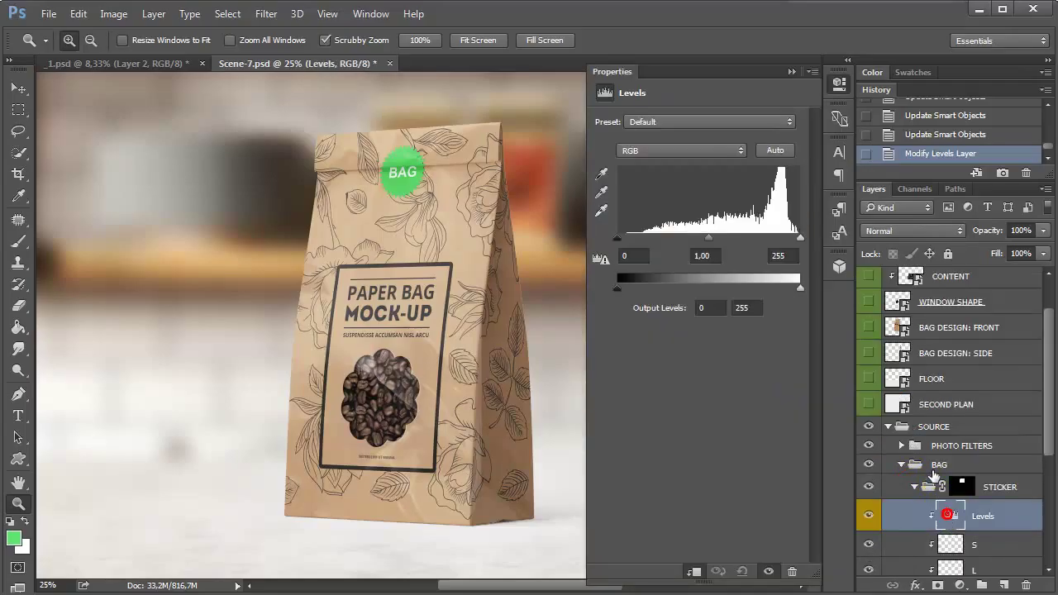
pyautogui.moveTo(708, 237); pyautogui.dragTo(731, 238)
pyautogui.click(790, 73)
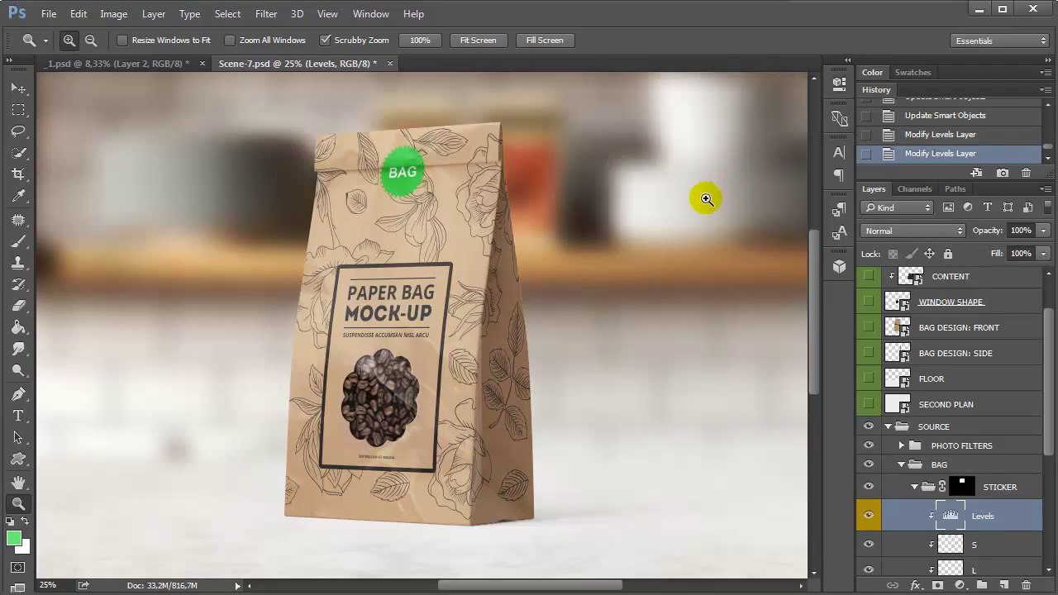
pyautogui.keyDown('alt'); pyautogui.click(455, 337); pyautogui.keyUp('alt')
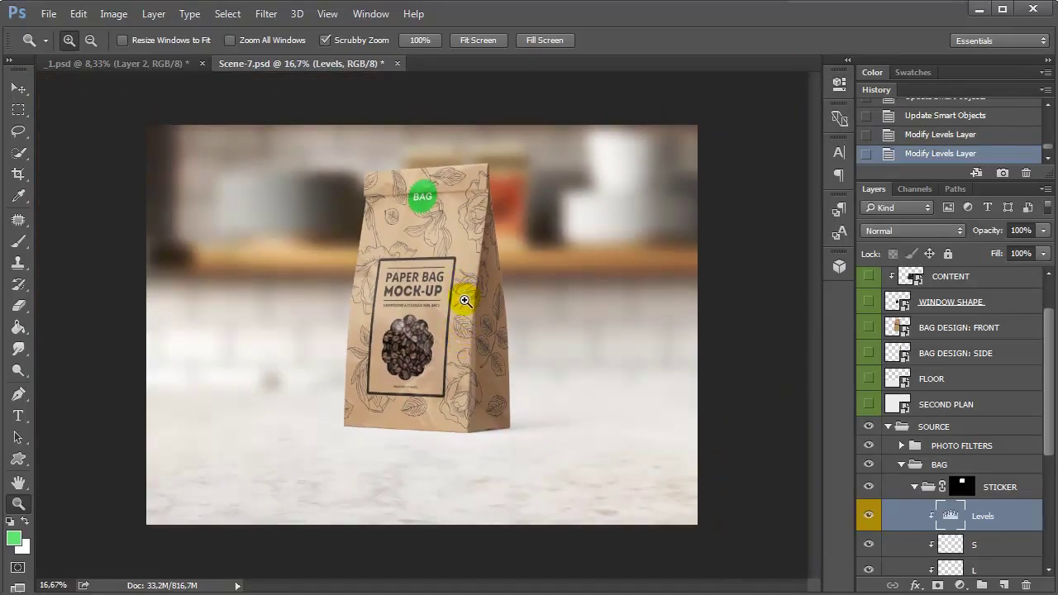
# Step: Close the Scene-7.psd document and open Scene-11.psd
pyautogui.click(21, 91)
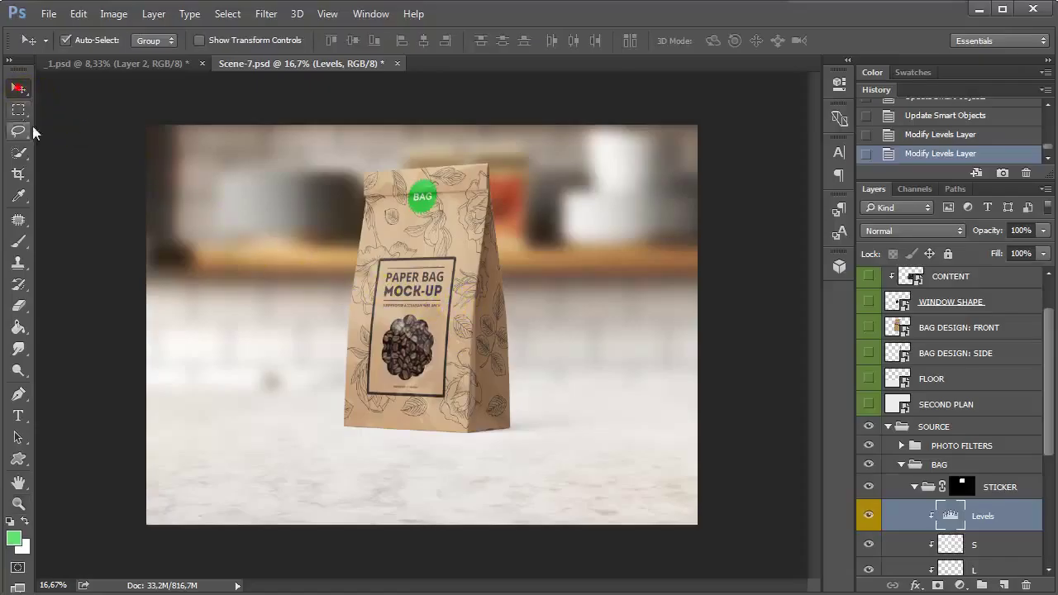
pyautogui.click(397, 64)
pyautogui.click(524, 244)
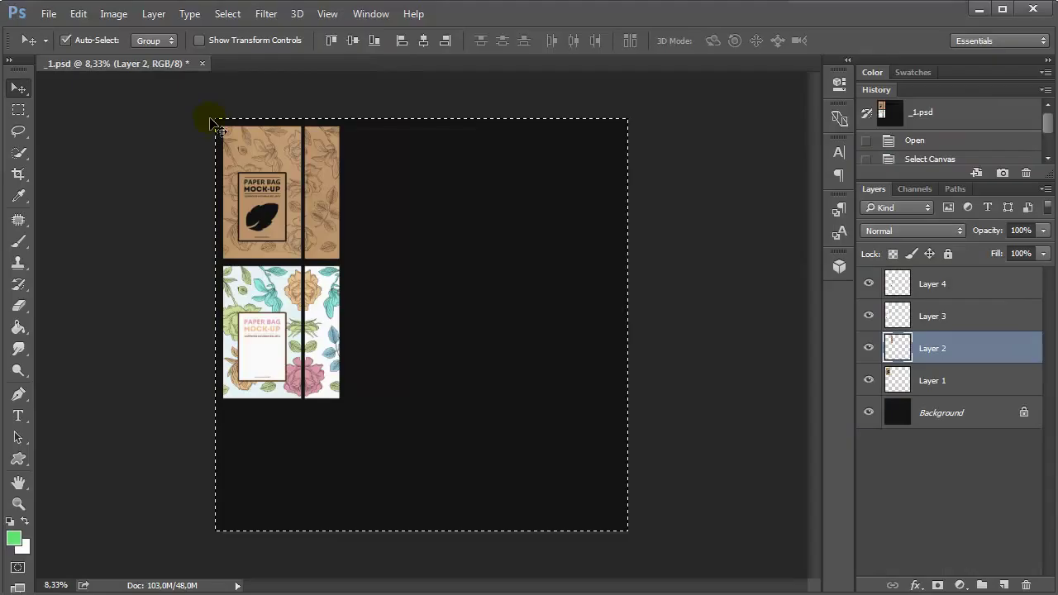
pyautogui.click(47, 14)
pyautogui.click(51, 47)
pyautogui.click(354, 176)
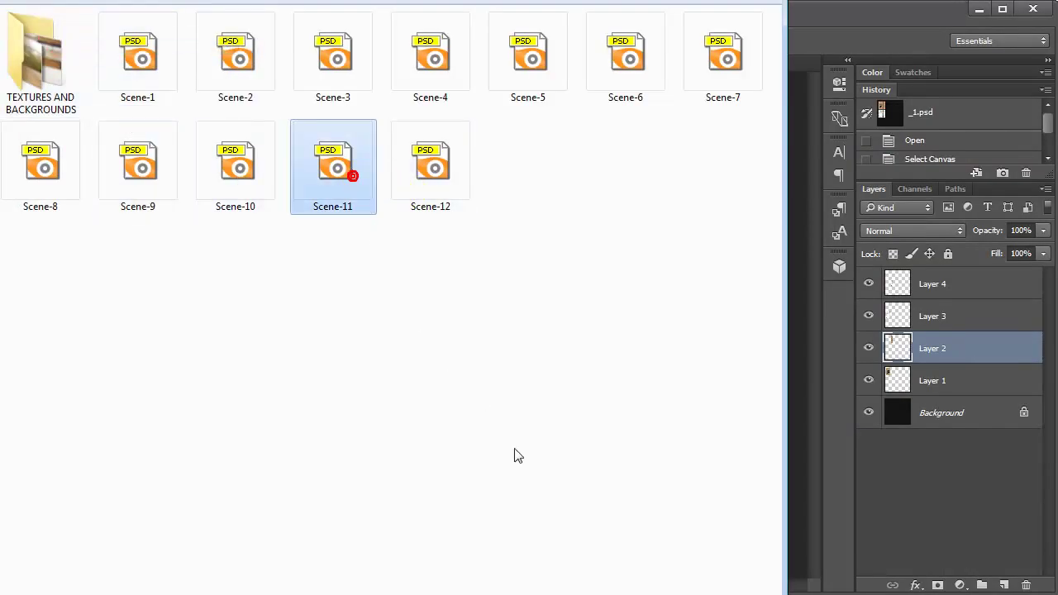
pyautogui.press('Return')
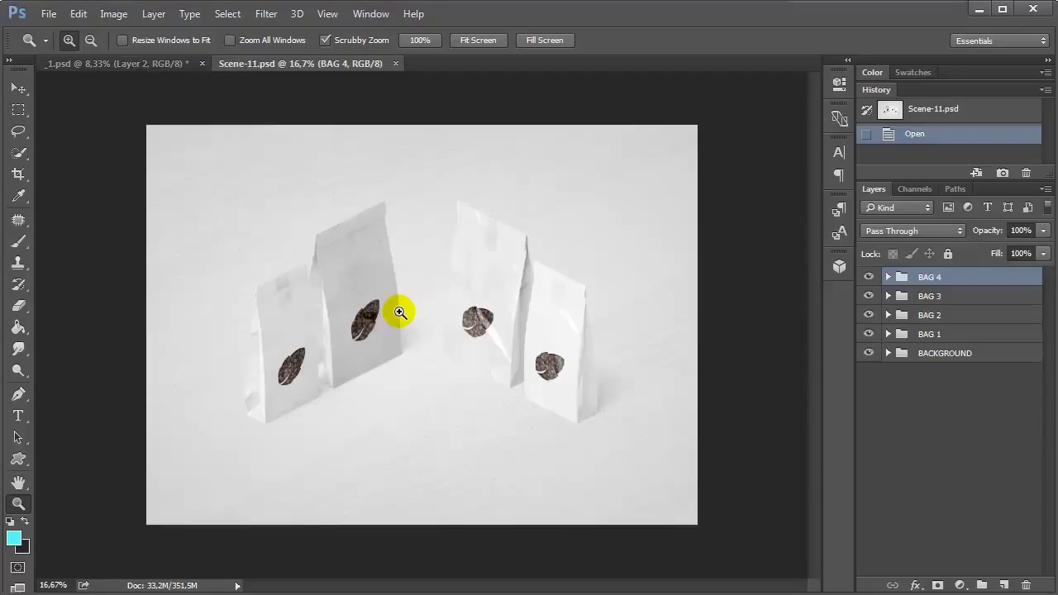
# Step: Set the Move tool to auto-select groups, and move the four paper bags so they stand apart from each other
pyautogui.click(19, 87)
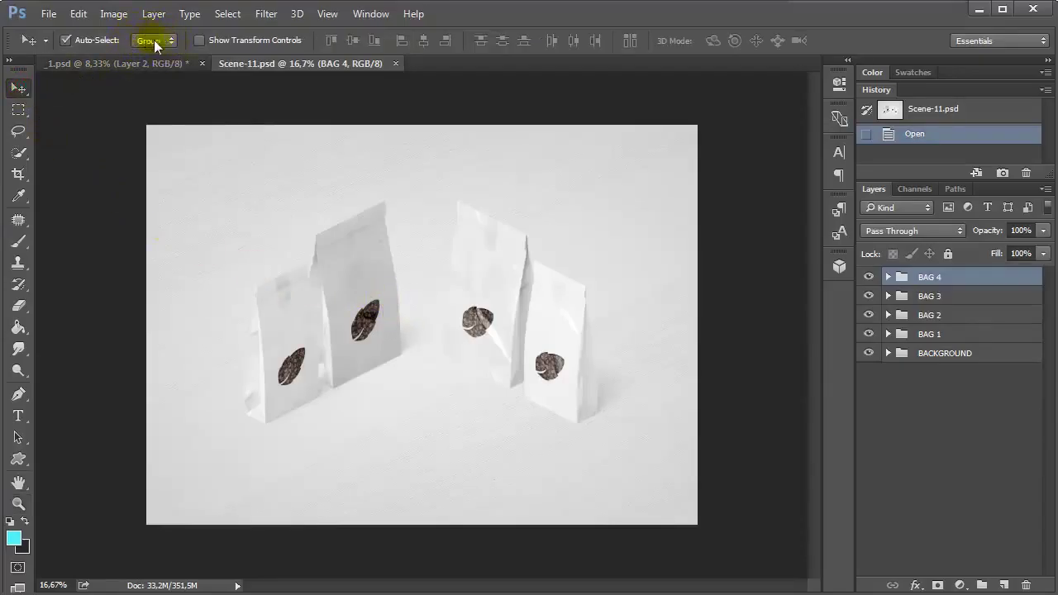
pyautogui.click(154, 42)
pyautogui.click(151, 58)
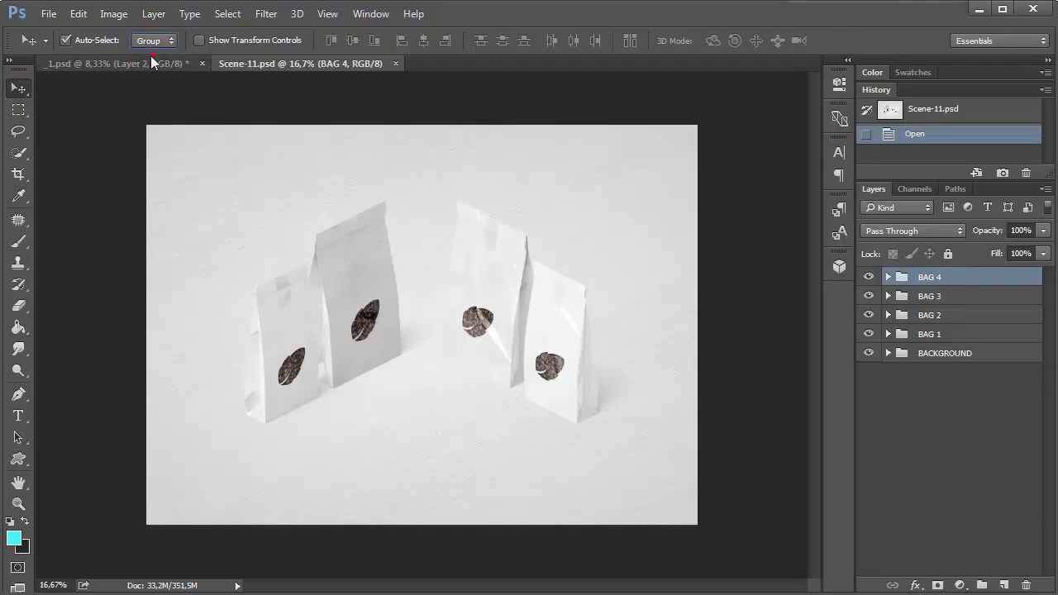
pyautogui.moveTo(502, 323); pyautogui.dragTo(488, 276)
pyautogui.moveTo(551, 359); pyautogui.dragTo(587, 395)
pyautogui.moveTo(357, 358); pyautogui.dragTo(349, 310)
pyautogui.moveTo(284, 365); pyautogui.dragTo(206, 408)
pyautogui.moveTo(363, 268); pyautogui.dragTo(347, 362)
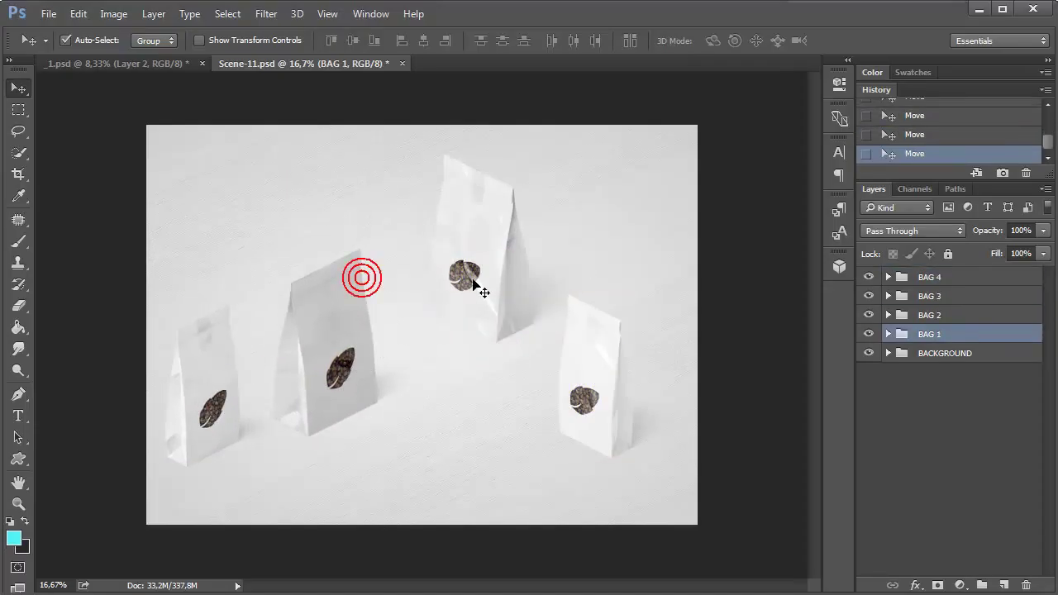
pyautogui.moveTo(484, 273); pyautogui.dragTo(477, 329)
# Step: Paste the Layer 1 front artwork from _1.psd into BAG DESIGN: FRONT inside the BAG 3 smart object, and save and close the design contents
pyautogui.click(887, 295)
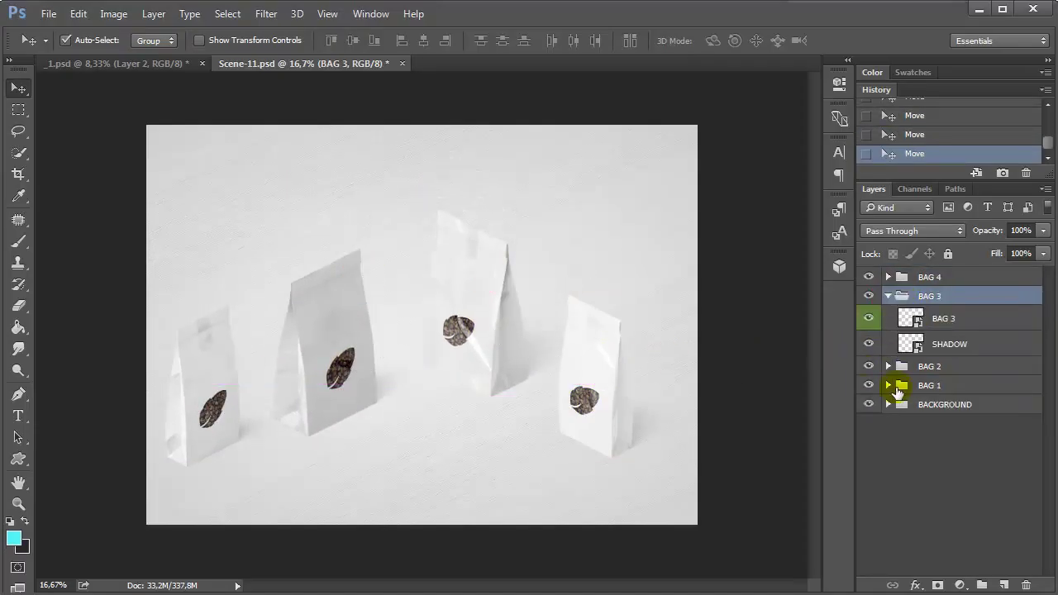
pyautogui.doubleClick(913, 319)
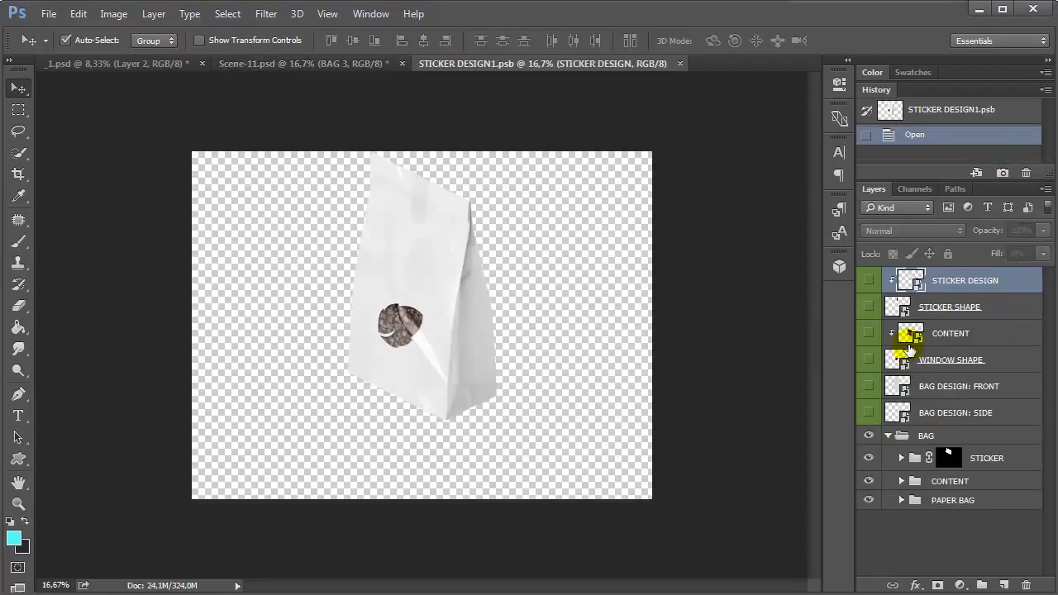
pyautogui.doubleClick(897, 386)
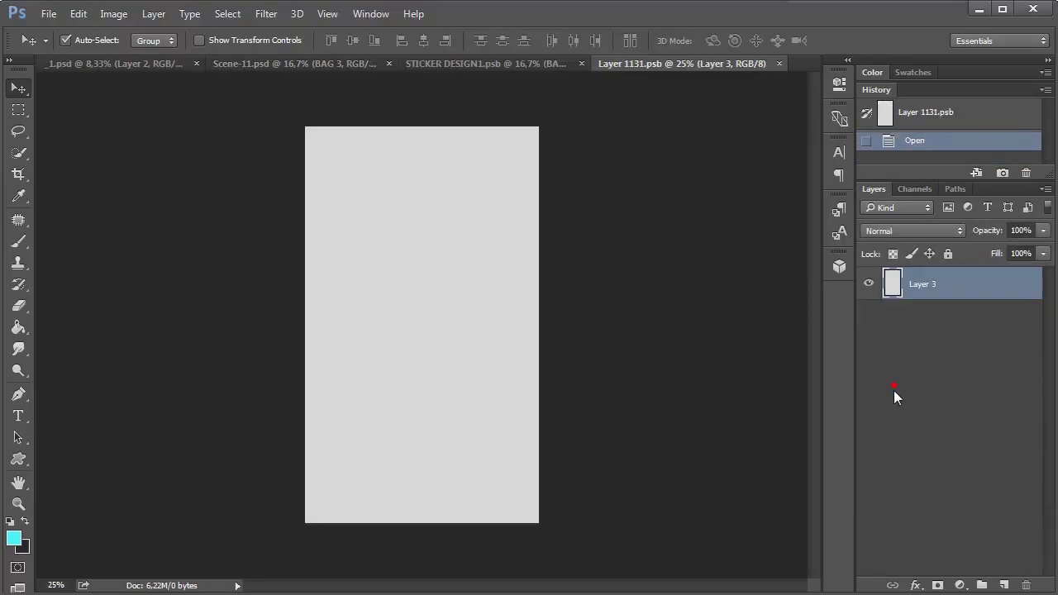
pyautogui.click(110, 63)
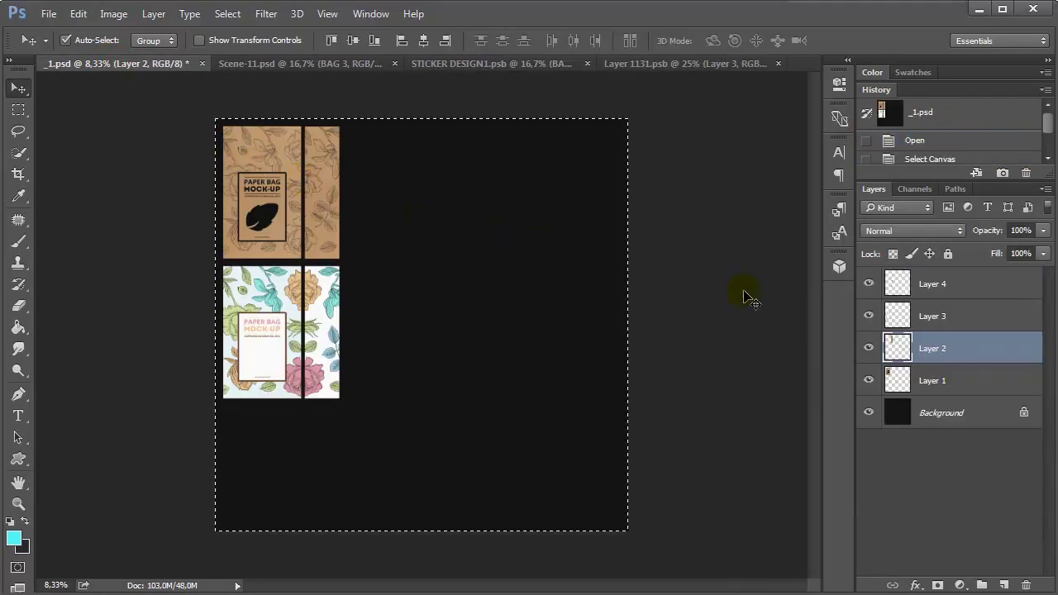
pyautogui.click(922, 378)
pyautogui.hotkey('ctrl', 'c')
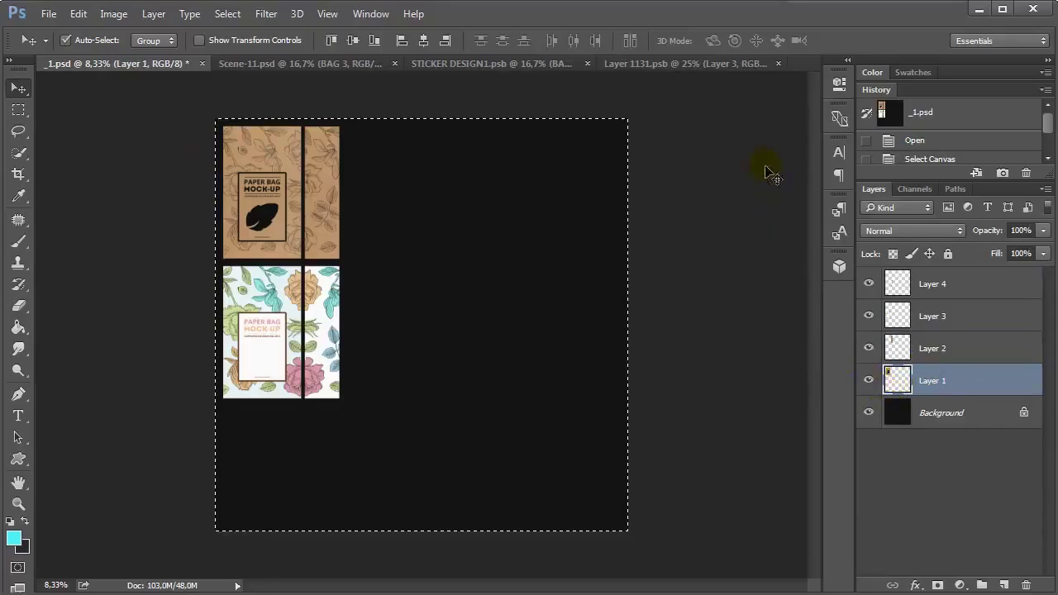
pyautogui.click(706, 65)
pyautogui.hotkey('ctrl', 'v')
pyautogui.hotkey('ctrl', 's')
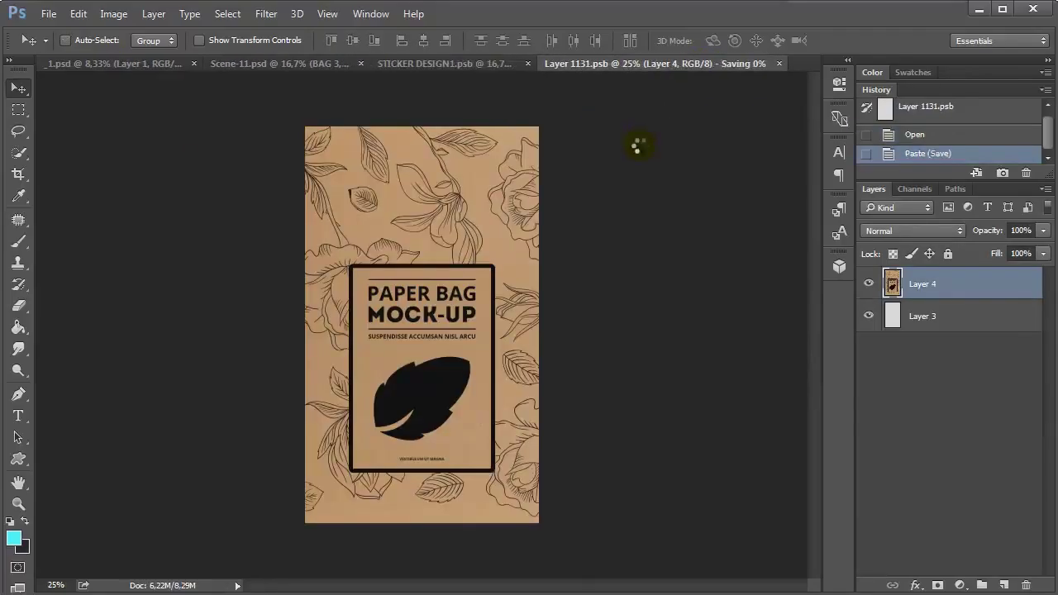
pyautogui.hotkey('ctrl', 'w')
# Step: Paste the Layer 2 side artwork from _1.psd into BAG DESIGN: SIDE of BAG 3, and save and close the design contents
pyautogui.click(950, 353)
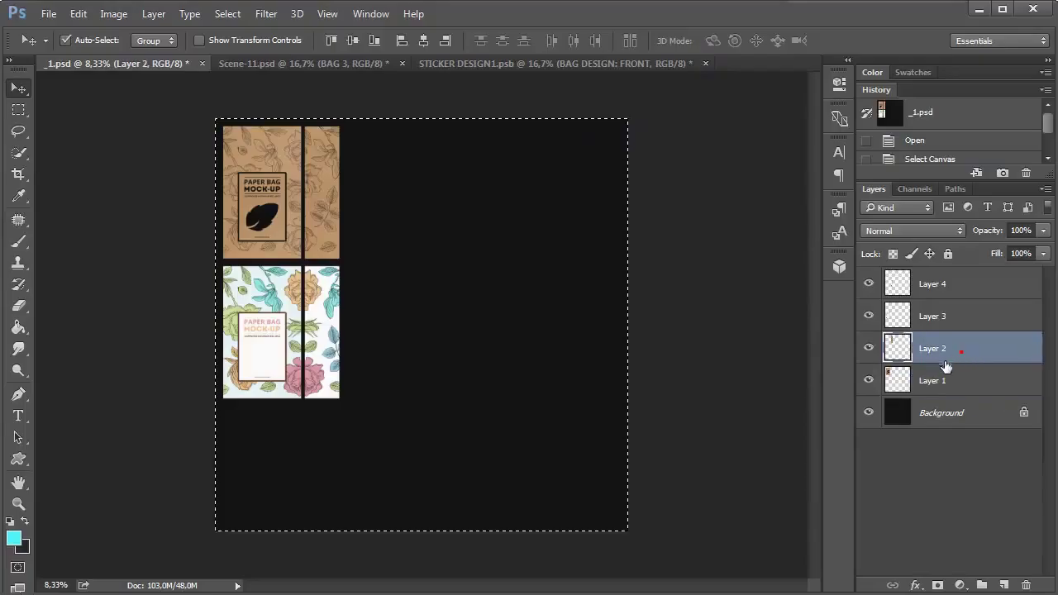
pyautogui.click(611, 64)
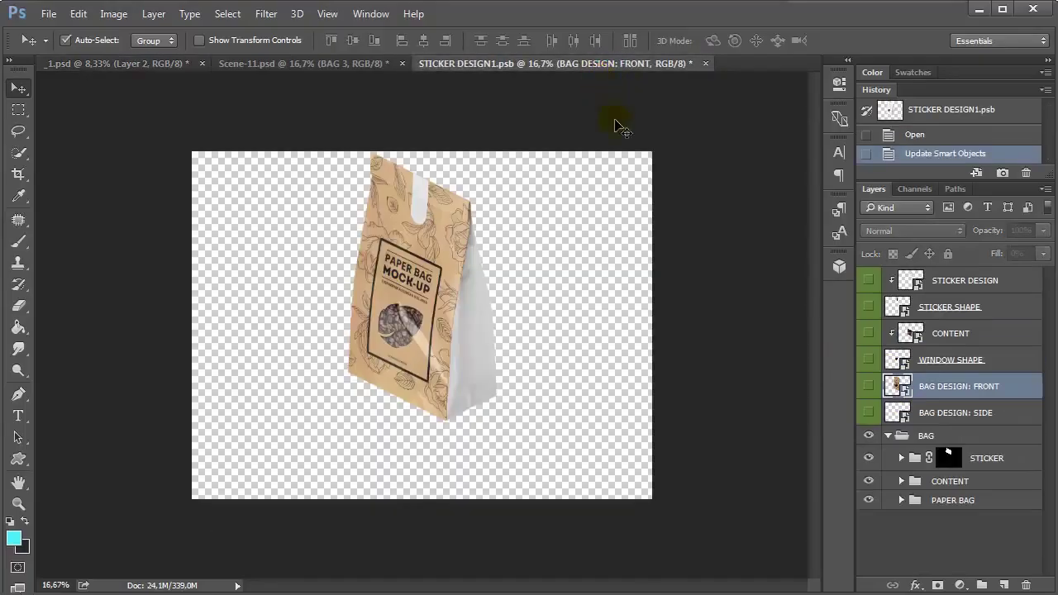
pyautogui.doubleClick(891, 388)
pyautogui.hotkey('ctrl', 'v')
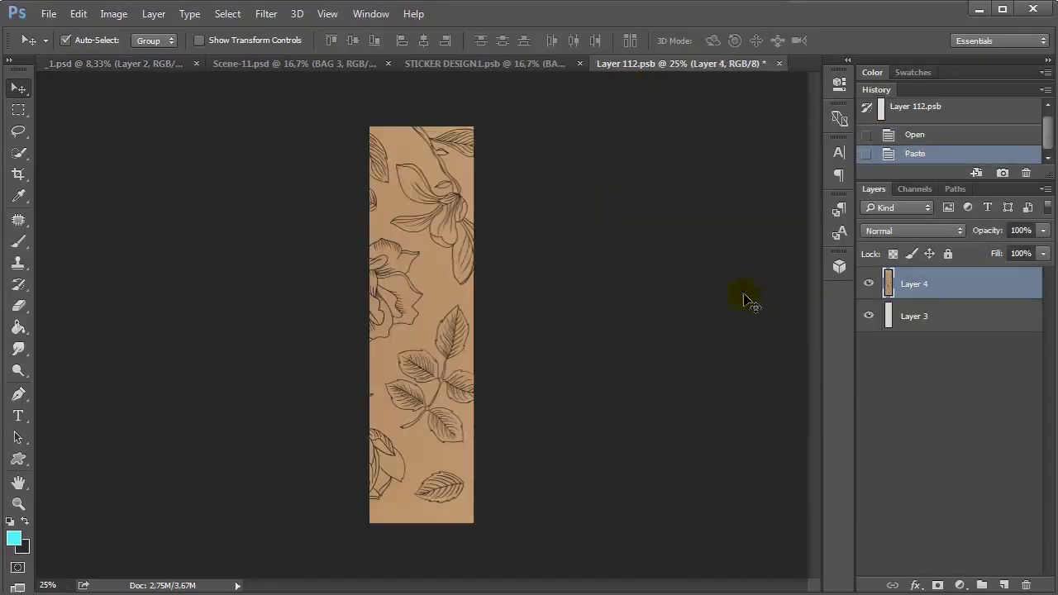
pyautogui.click(778, 64)
pyautogui.click(461, 243)
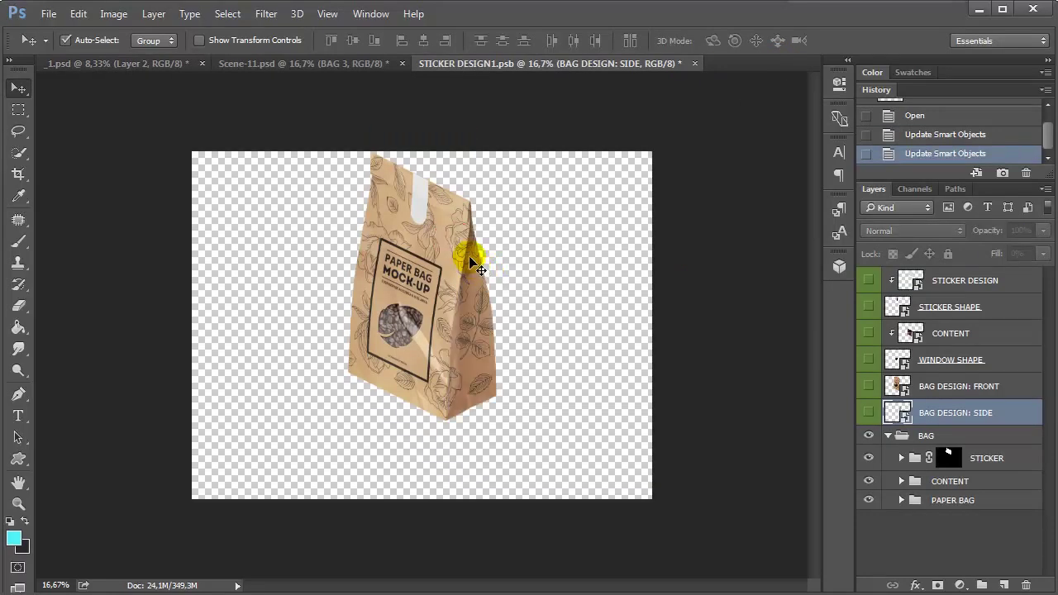
# Step: Fill the STICKER DESIGN contents of BAG 3 with the dark foreground colour using the Paint Bucket, and save and close them
pyautogui.click(927, 286)
pyautogui.doubleClick(927, 286)
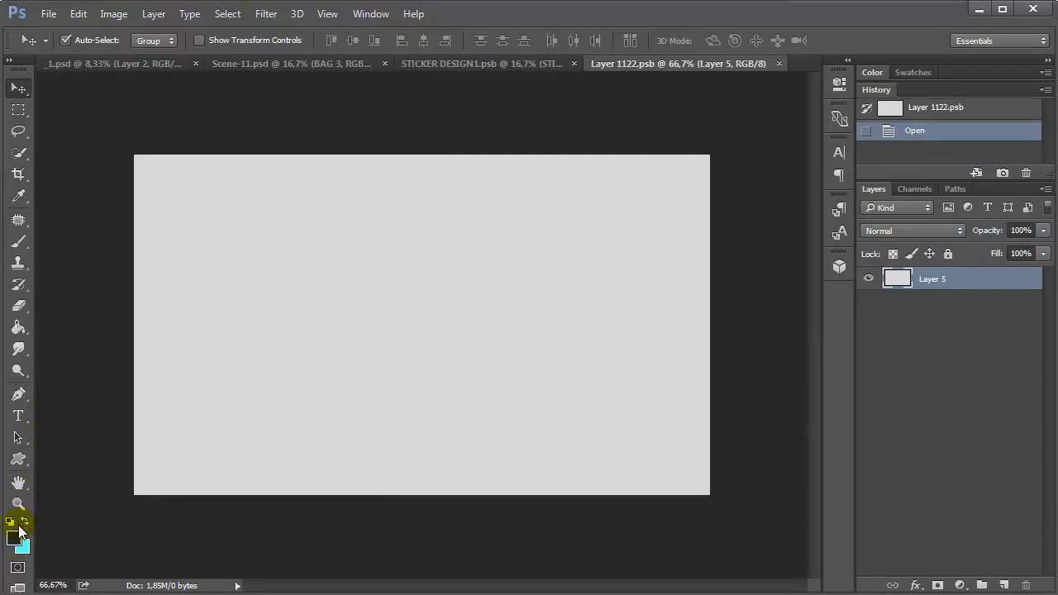
pyautogui.click(18, 327)
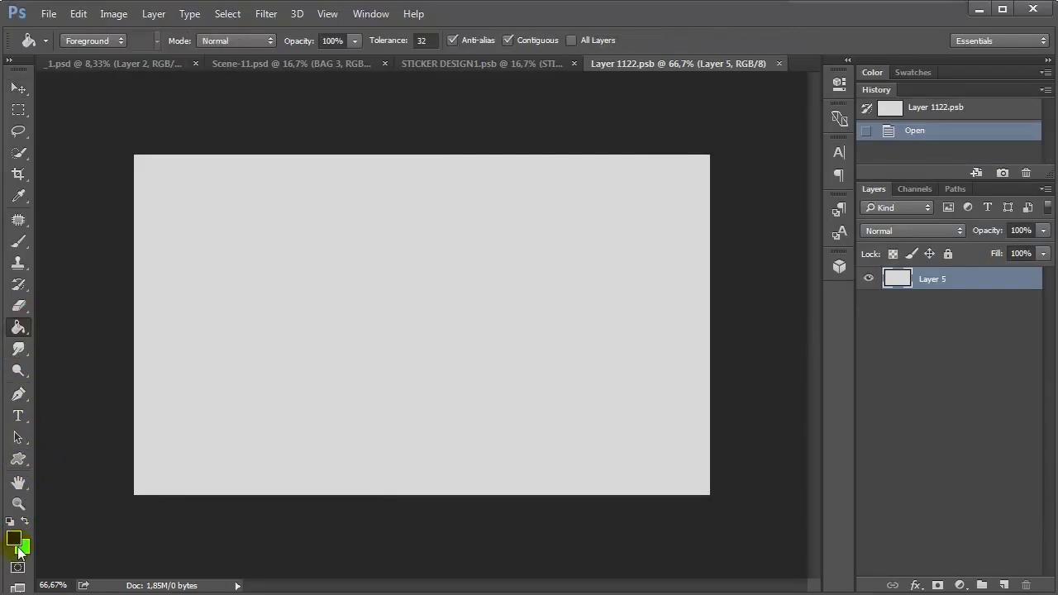
pyautogui.click(272, 356)
pyautogui.click(779, 64)
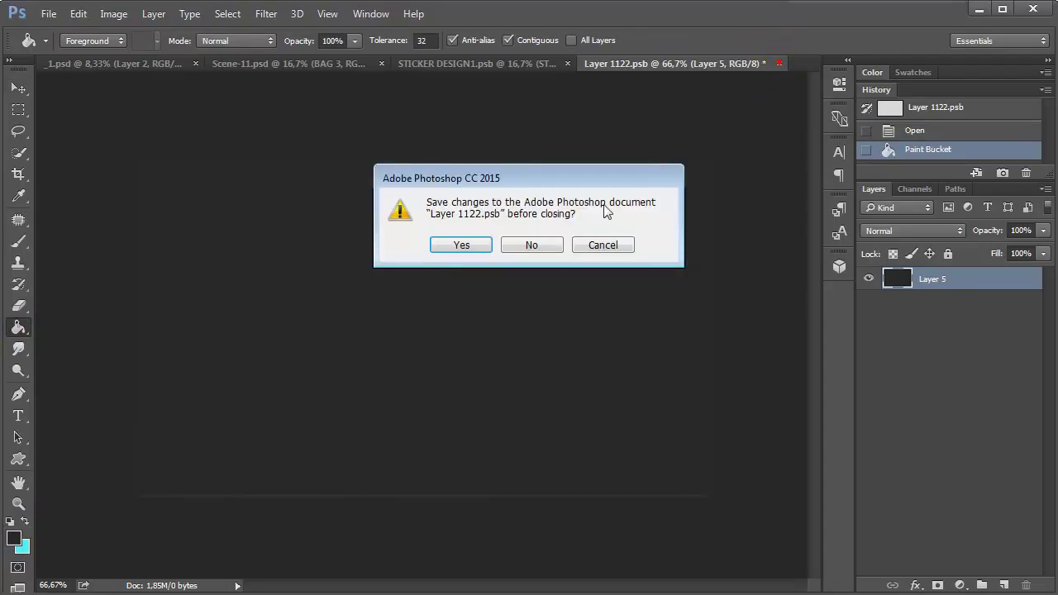
pyautogui.click(475, 244)
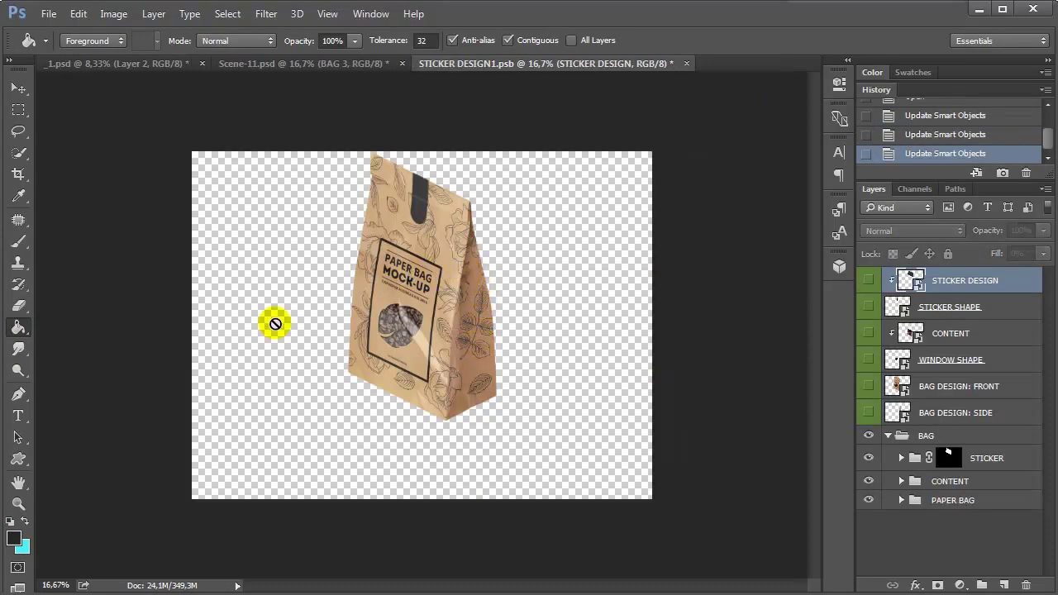
# Step: Check the finished bag up close, save and close STICKER DESIGN1.psb, and return to Scene-11.psd
pyautogui.click(18, 504)
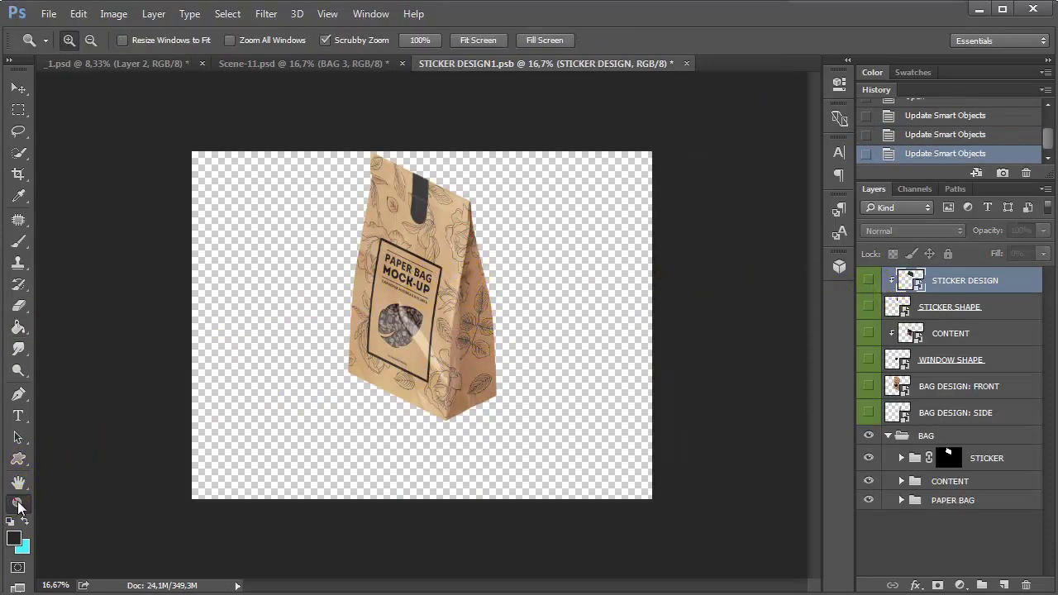
pyautogui.click(455, 196)
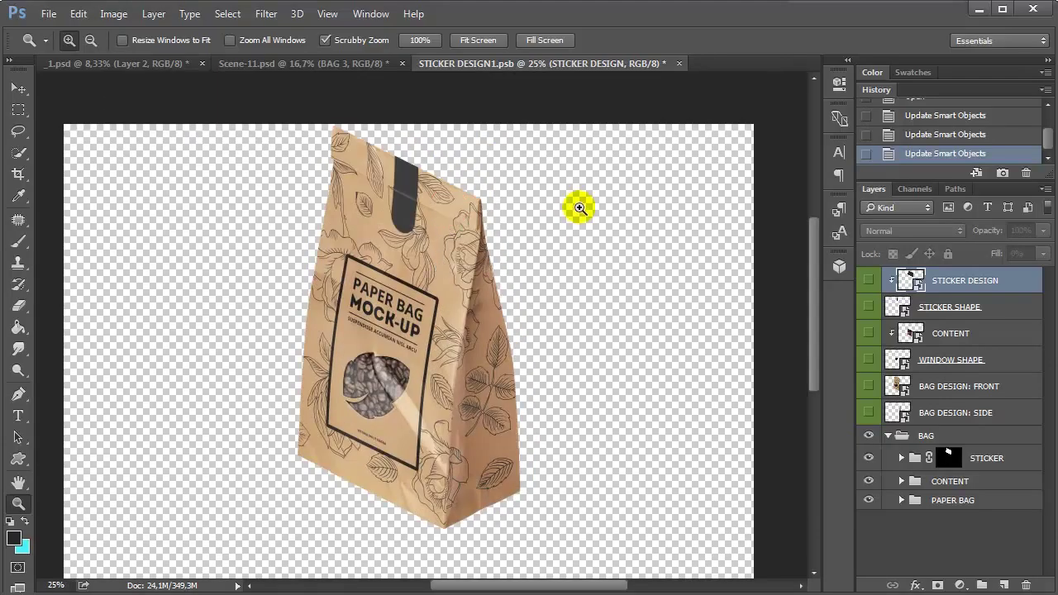
pyautogui.click(679, 64)
pyautogui.click(469, 243)
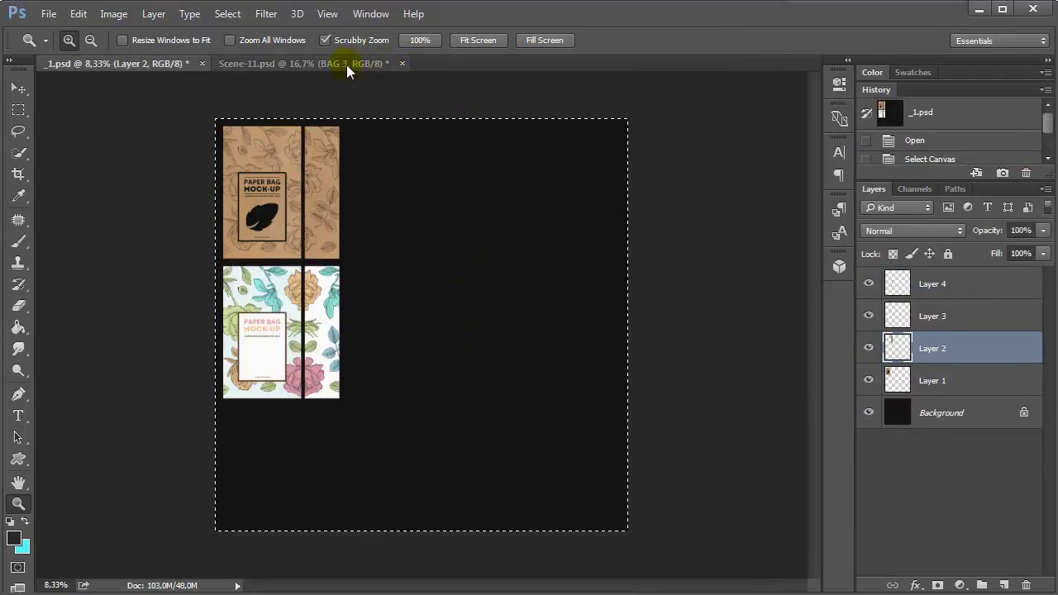
pyautogui.click(346, 64)
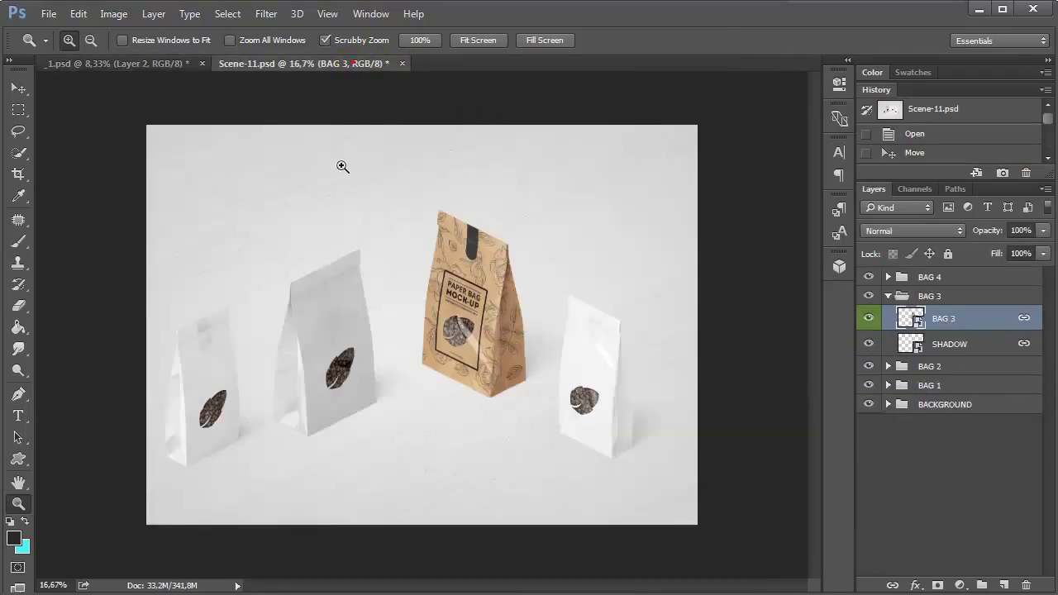
# Step: Move BAG 3 and BAG 1 farther back in the scene, and shift BAG 2 in front of BAG 1
pyautogui.click(18, 89)
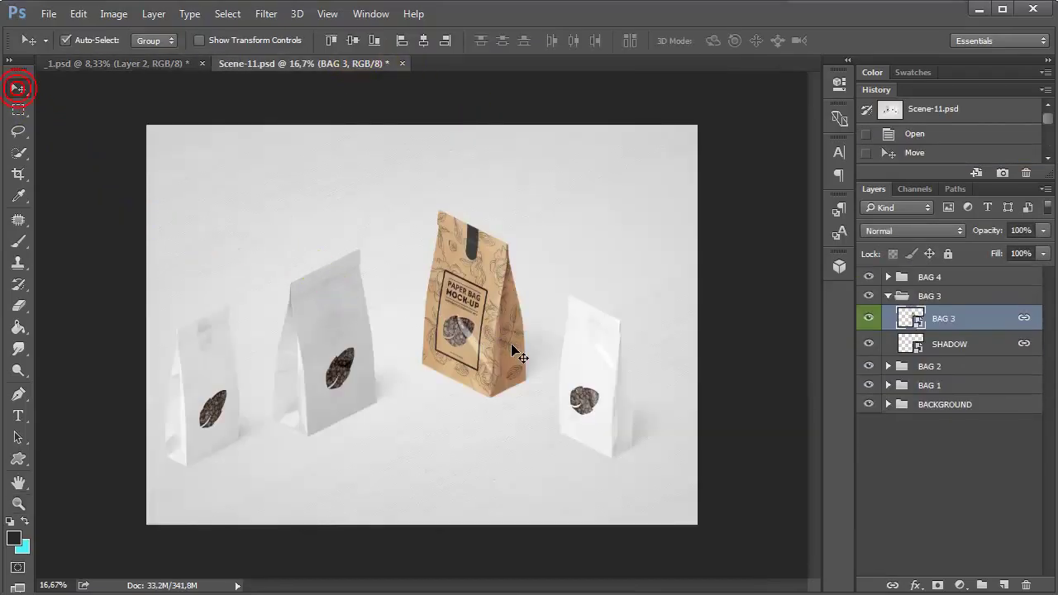
pyautogui.moveTo(514, 354); pyautogui.dragTo(502, 306)
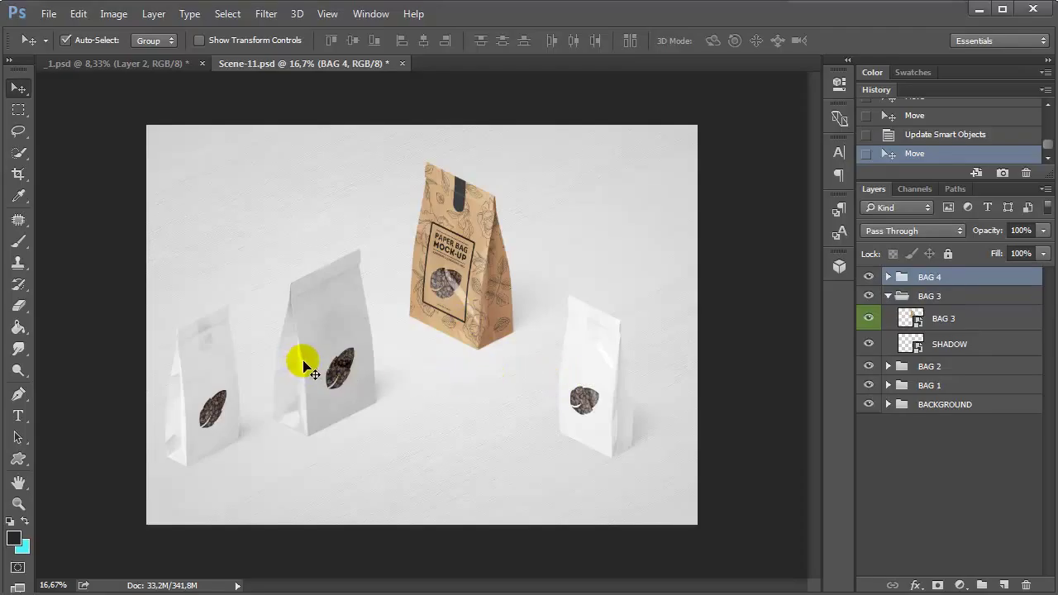
pyautogui.moveTo(302, 359); pyautogui.dragTo(280, 298)
pyautogui.moveTo(206, 387); pyautogui.dragTo(337, 395)
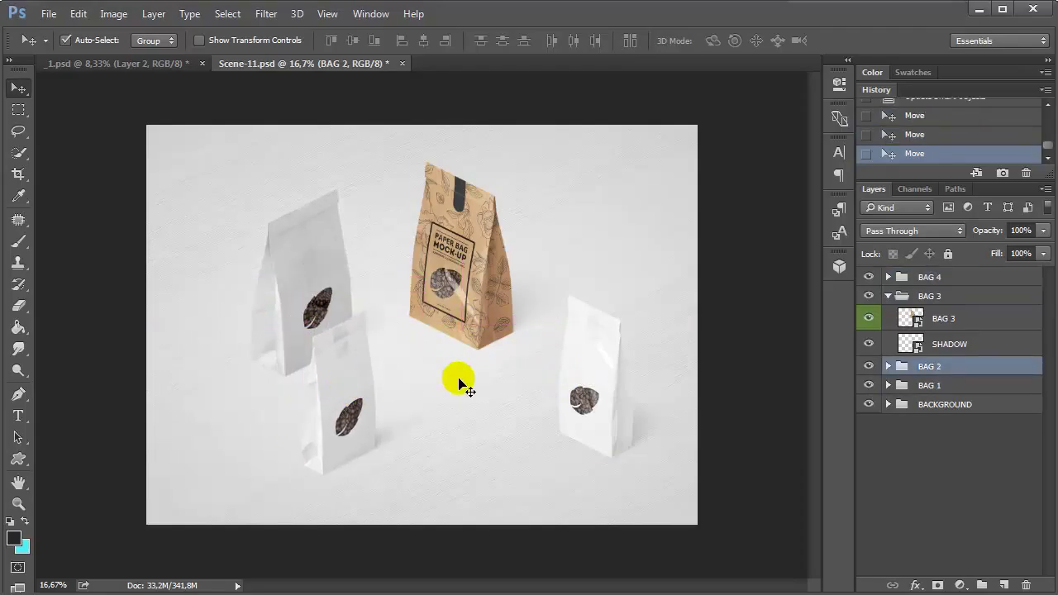
# Step: Paste the kraft side artwork into BAG DESIGN: SIDE inside the BAG 2 smart object, and save and close the design contents
pyautogui.click(887, 366)
pyautogui.doubleClick(909, 395)
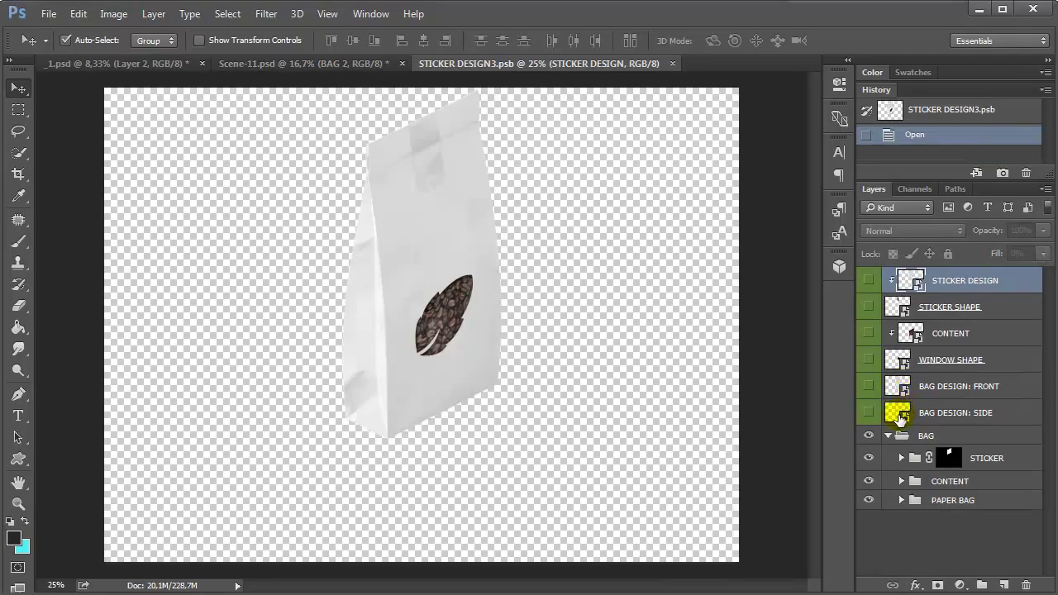
pyautogui.doubleClick(898, 414)
pyautogui.hotkey('ctrl', 'v')
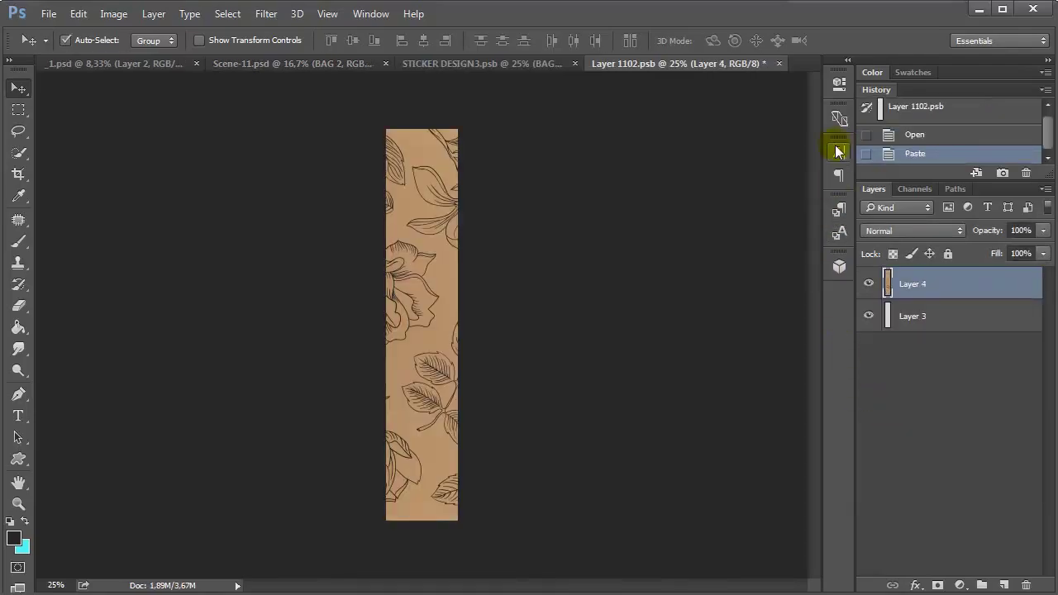
pyautogui.click(779, 64)
pyautogui.click(430, 310)
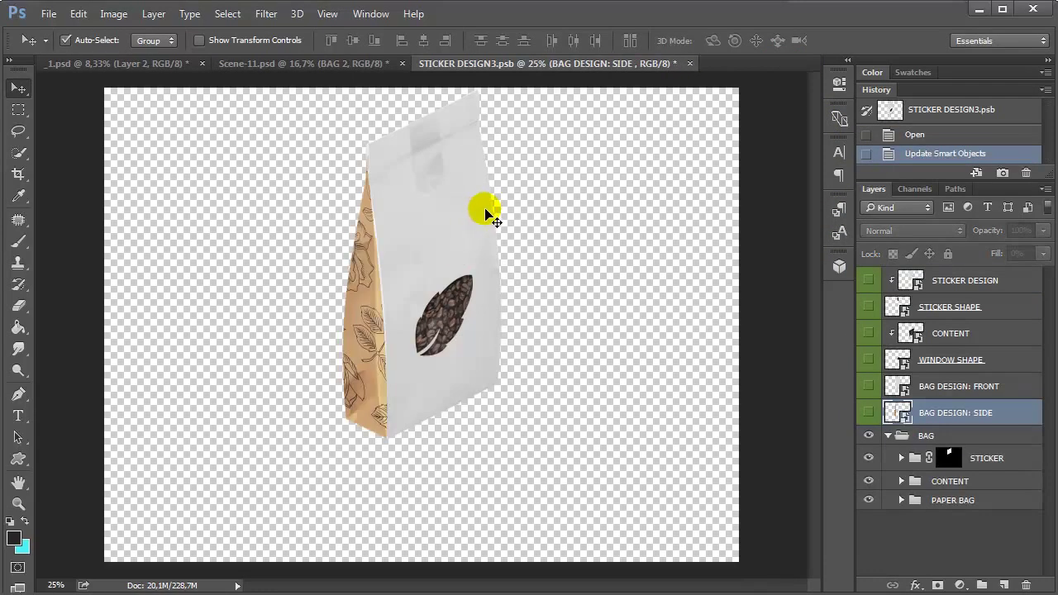
# Step: Paste the Layer 1 front artwork from _1.psd into BAG DESIGN: FRONT of BAG 2, centre it horizontally, and save and close the contents
pyautogui.click(108, 64)
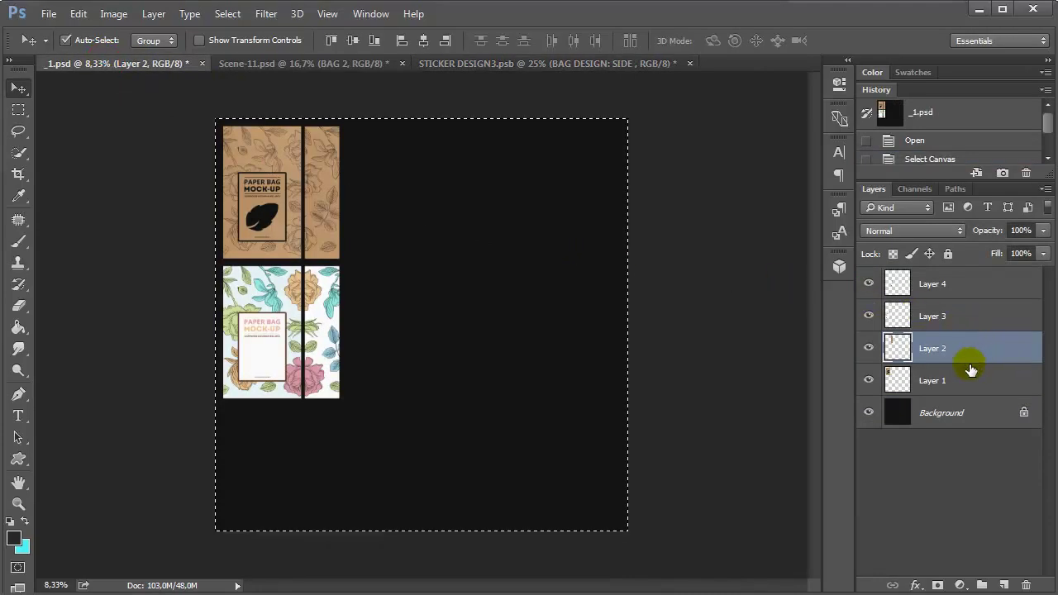
pyautogui.click(942, 379)
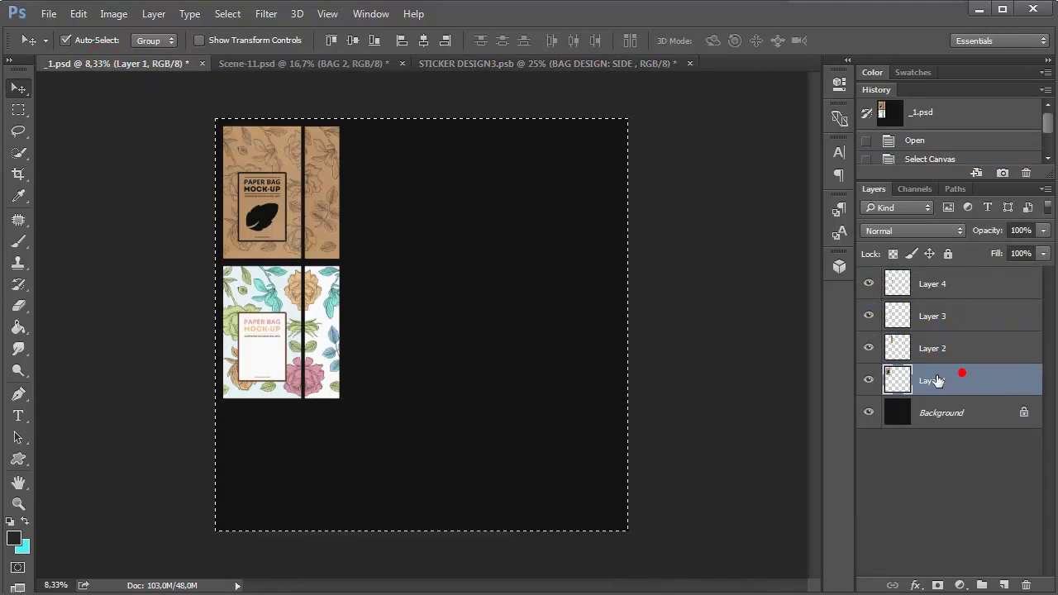
pyautogui.click(564, 63)
pyautogui.doubleClick(899, 389)
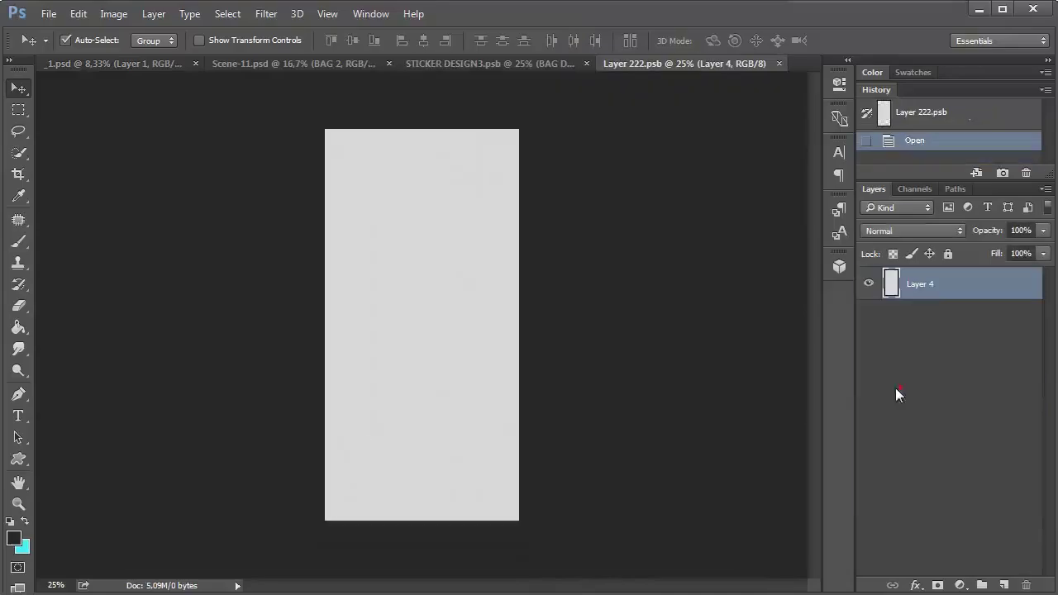
pyautogui.hotkey('ctrl', 'v')
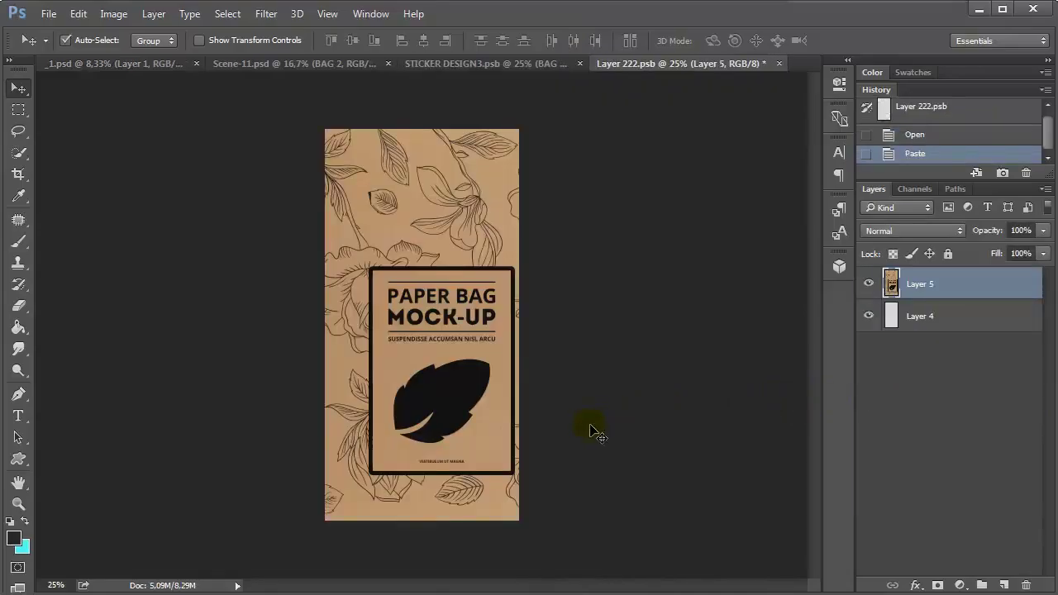
pyautogui.hotkey('ctrl', 'a')
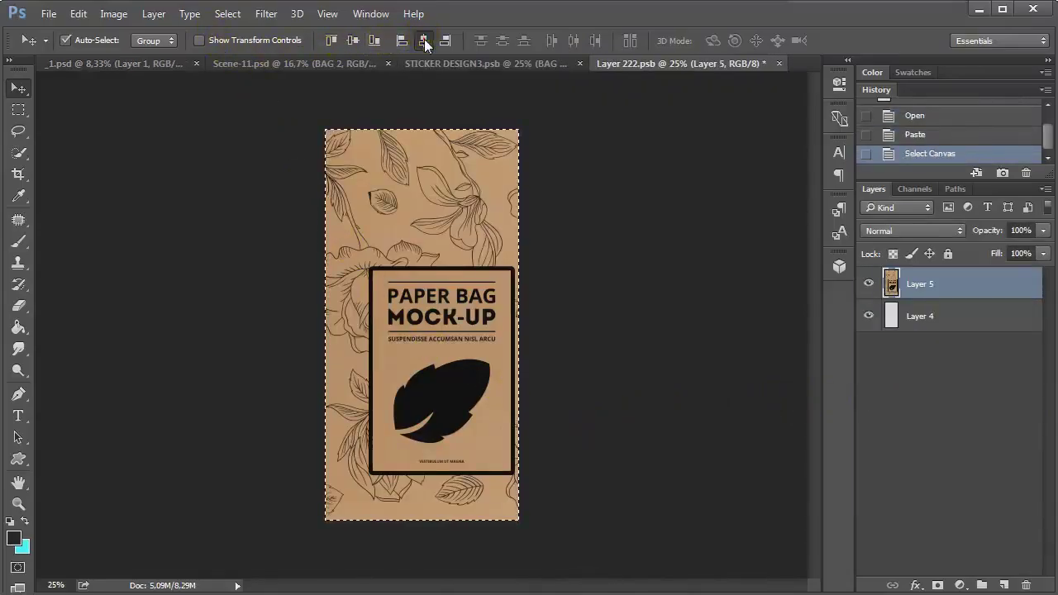
pyautogui.click(422, 39)
pyautogui.hotkey('ctrl', 'd')
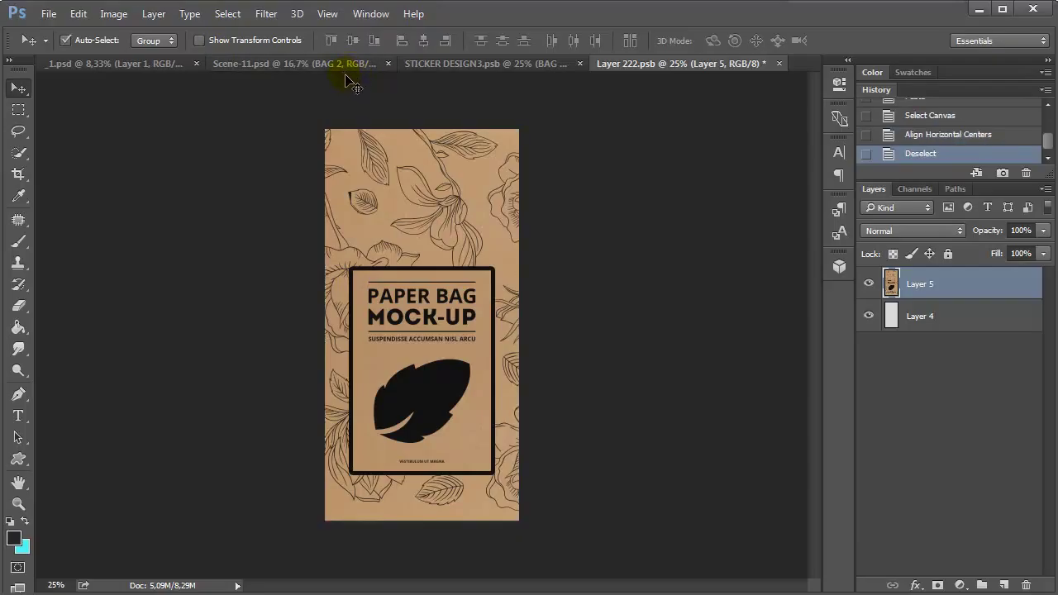
pyautogui.click(779, 64)
pyautogui.click(460, 234)
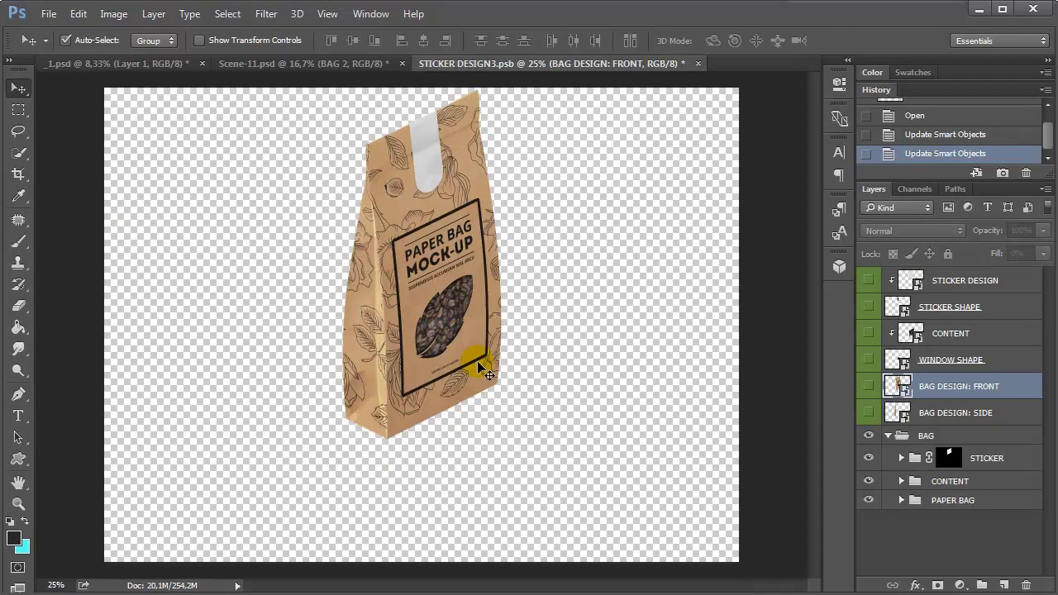
# Step: Fill the STICKER DESIGN contents of BAG 2 with cyan using the Paint Bucket, and save and close them
pyautogui.click(940, 279)
pyautogui.doubleClick(907, 283)
pyautogui.click(23, 521)
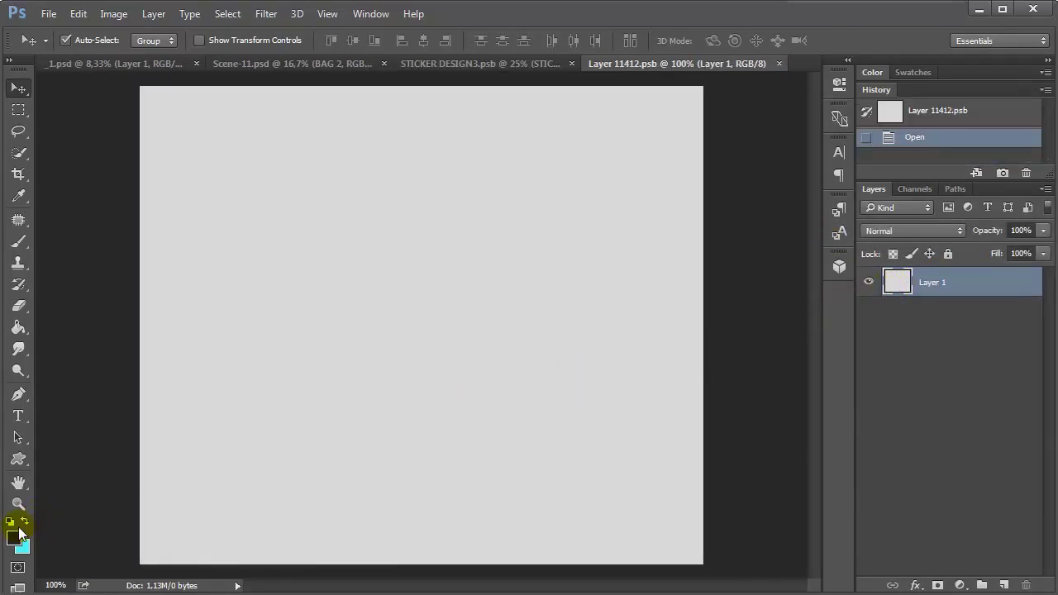
pyautogui.click(17, 350)
pyautogui.click(18, 328)
pyautogui.click(389, 266)
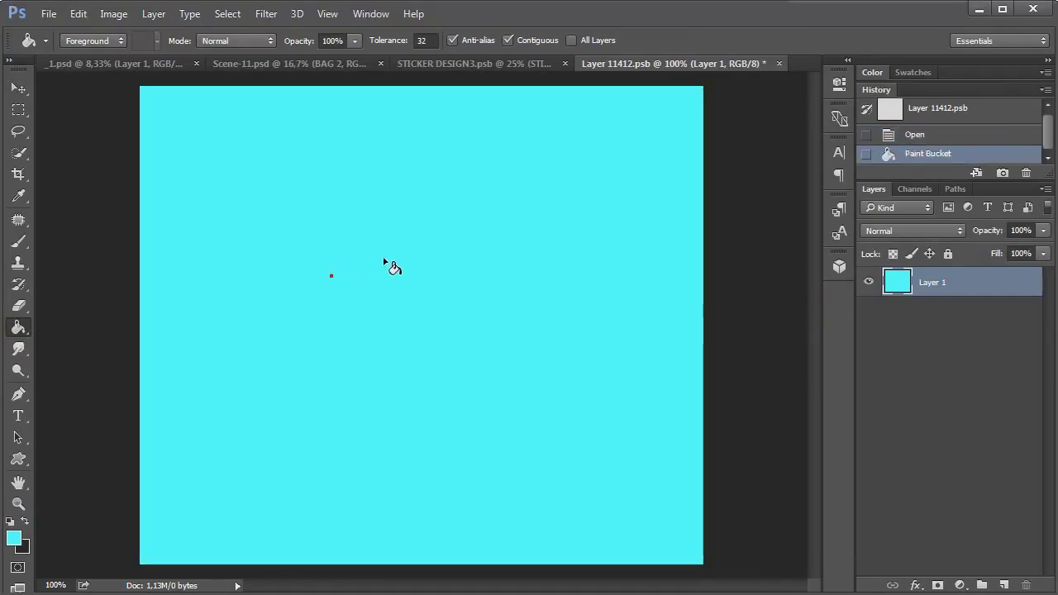
pyautogui.click(778, 64)
pyautogui.click(478, 245)
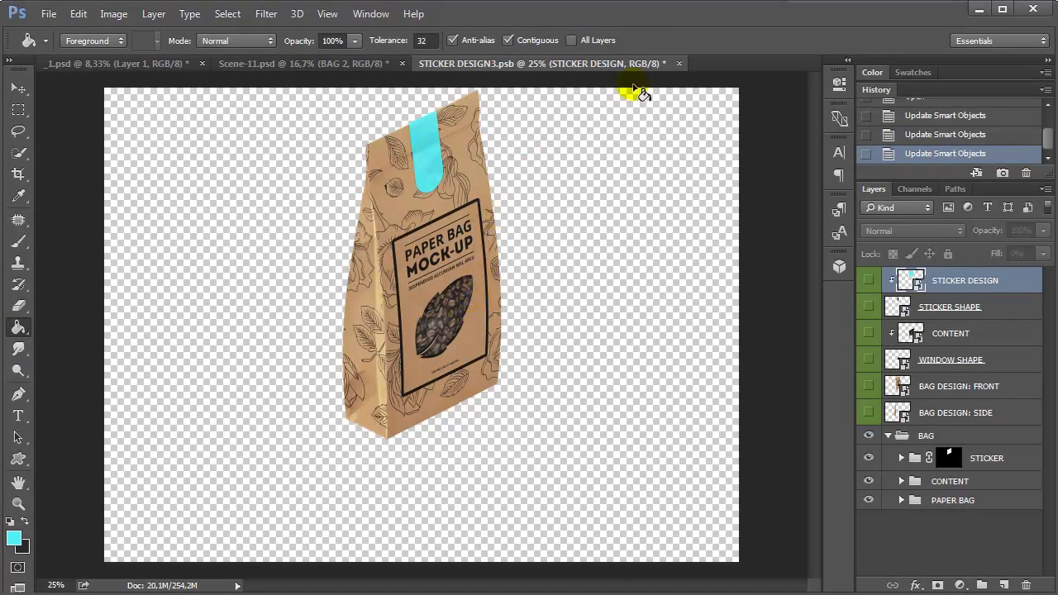
# Step: Save and close STICKER DESIGN3.psb, and return to Scene-11.psd
pyautogui.click(678, 63)
pyautogui.click(467, 243)
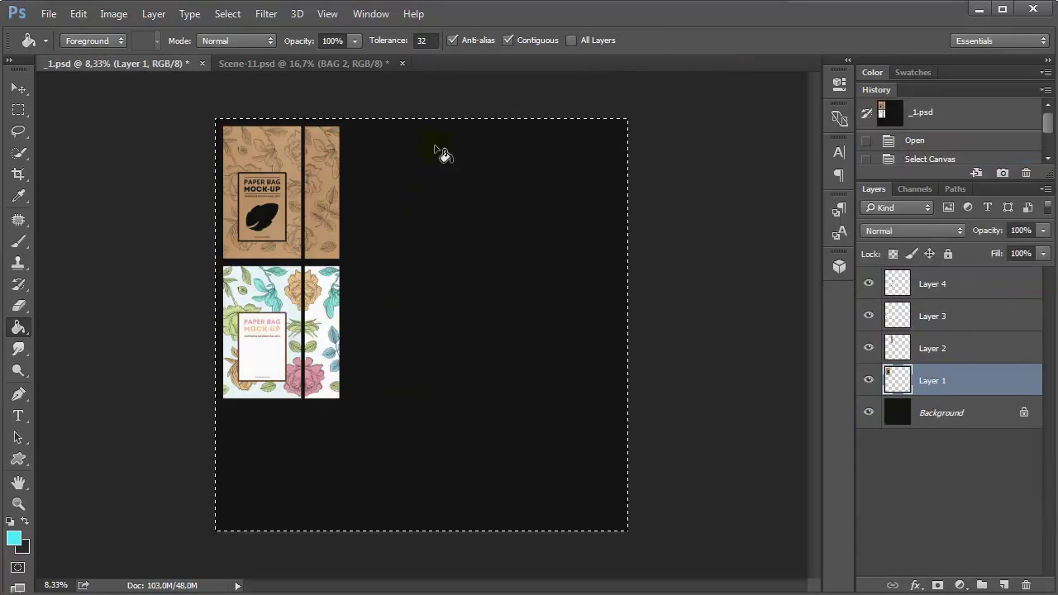
pyautogui.click(341, 64)
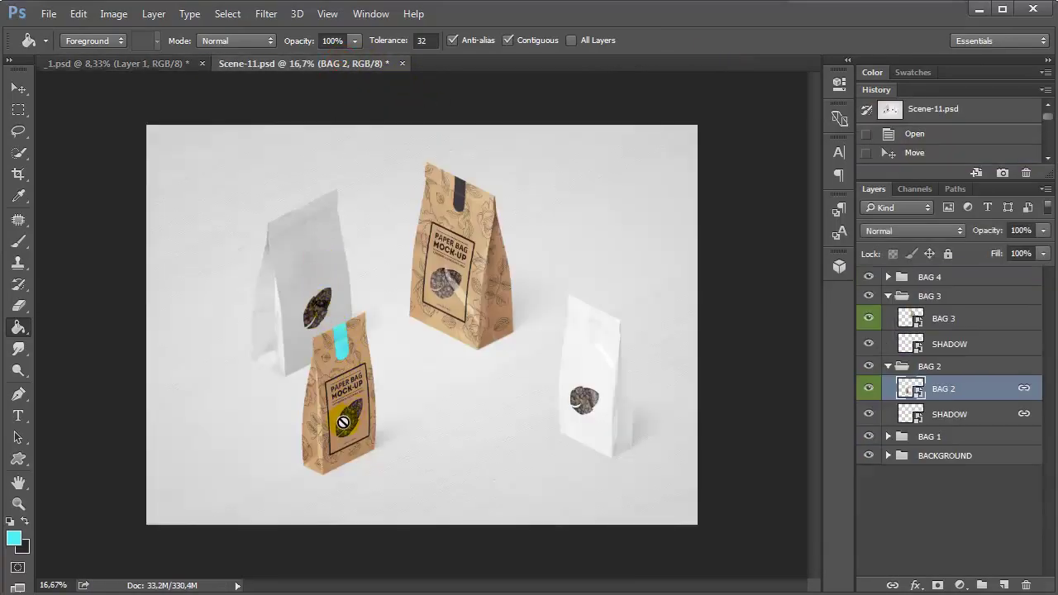
# Step: Move BAG 2 slightly forward and bring BAG 4 closer to the other bags
pyautogui.click(19, 88)
pyautogui.moveTo(349, 416)
pyautogui.mouseDown()
pyautogui.moveTo(303, 416)
pyautogui.moveTo(348, 406)
pyautogui.moveTo(348, 423)
pyautogui.mouseUp()
pyautogui.moveTo(582, 395); pyautogui.dragTo(533, 413)
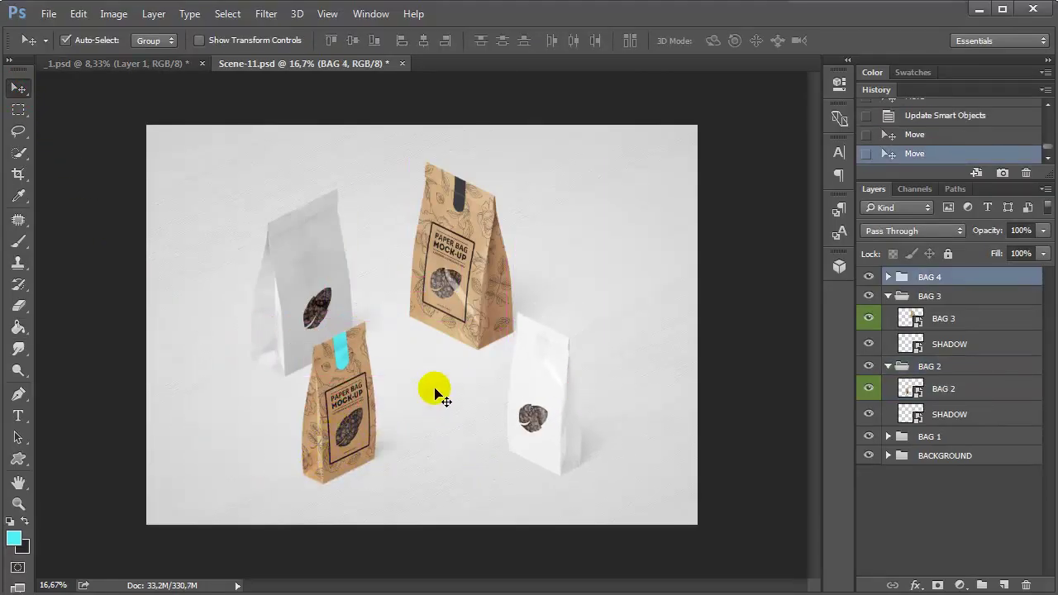
# Step: Open the BAG 4 smart object's contents and copy the floral front artwork on Layer 3 of _1.psd
pyautogui.click(890, 279)
pyautogui.doubleClick(909, 299)
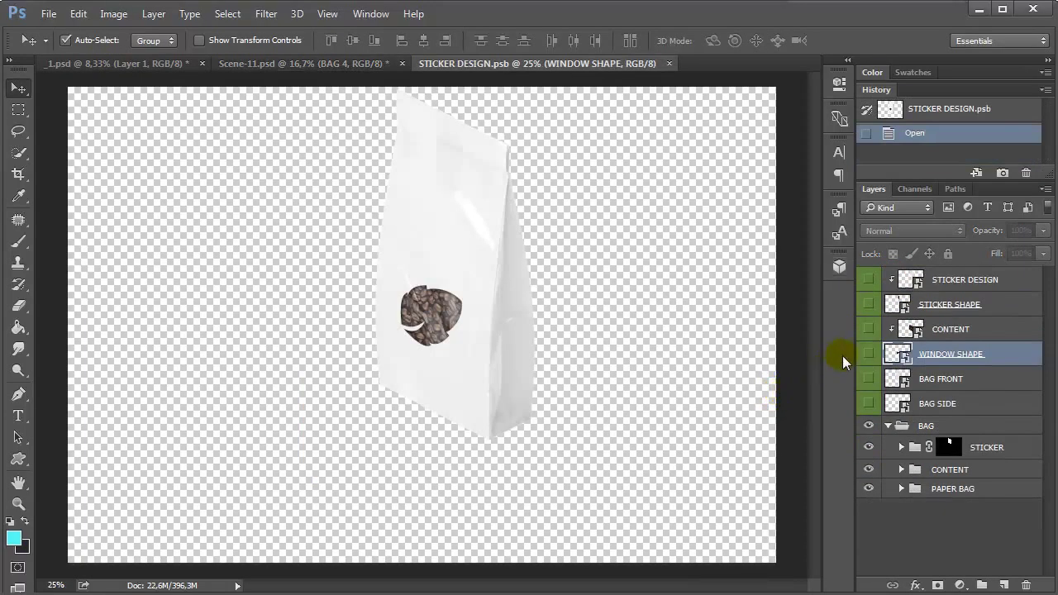
pyautogui.click(132, 65)
pyautogui.click(941, 294)
pyautogui.click(869, 284)
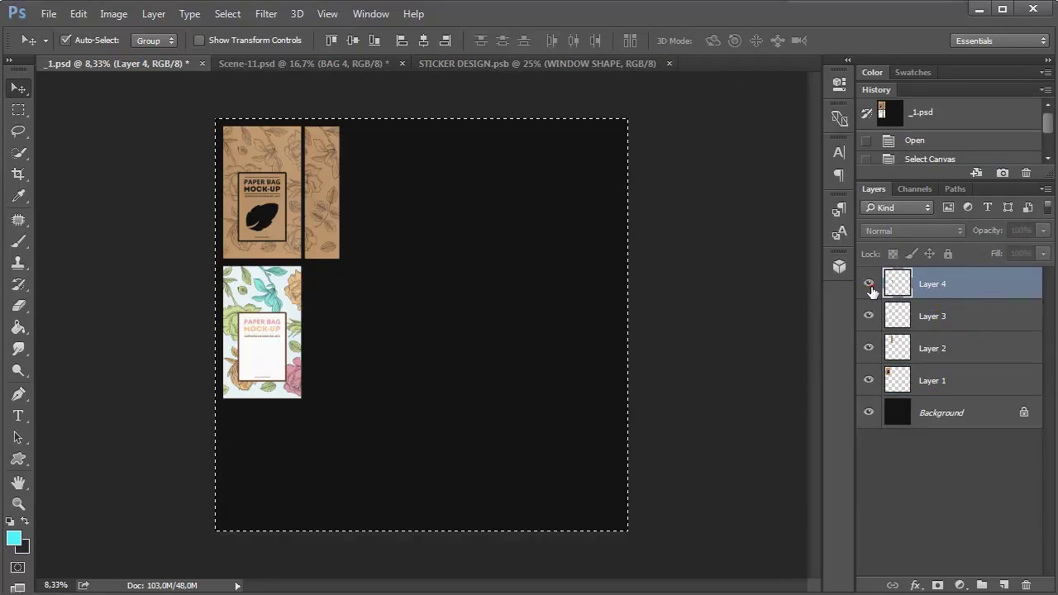
pyautogui.click(869, 284)
pyautogui.click(909, 316)
pyautogui.click(868, 315)
pyautogui.click(868, 316)
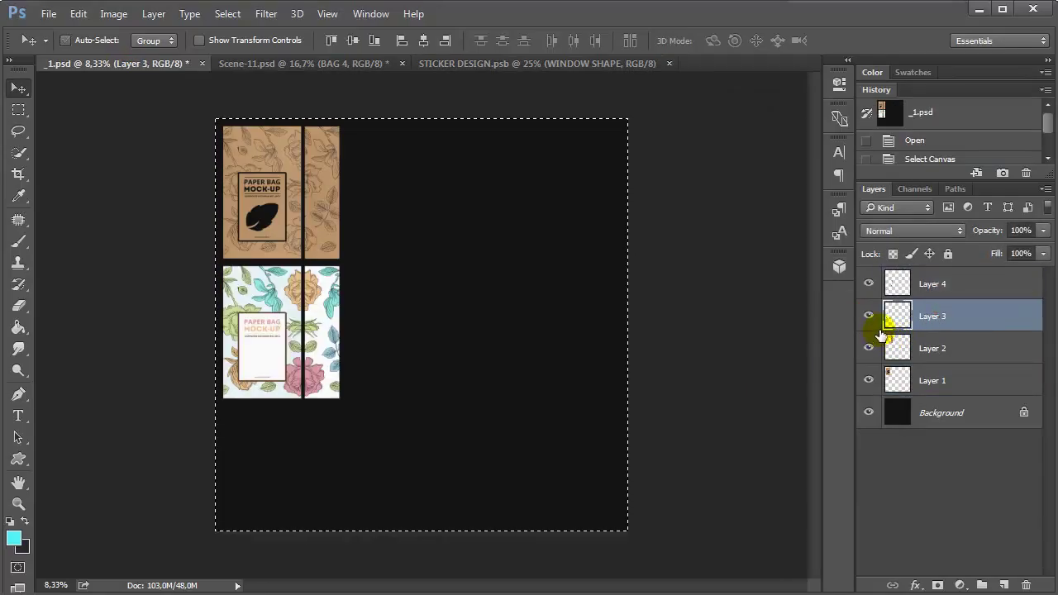
pyautogui.click(486, 62)
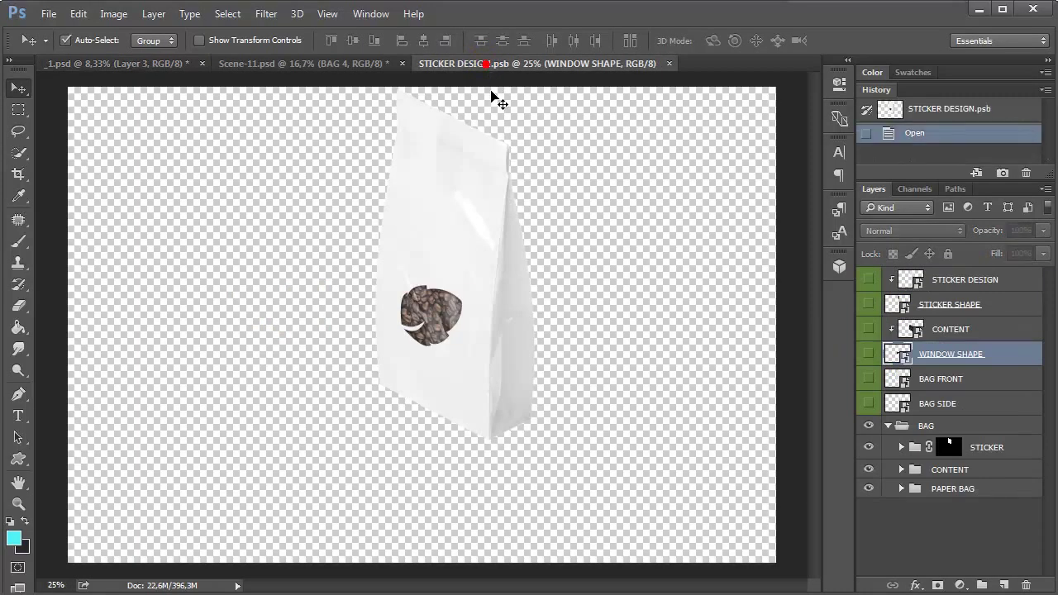
# Step: Paste the floral artwork into the BAG FRONT contents, centre it horizontally on the canvas, and save and close them
pyautogui.doubleClick(897, 378)
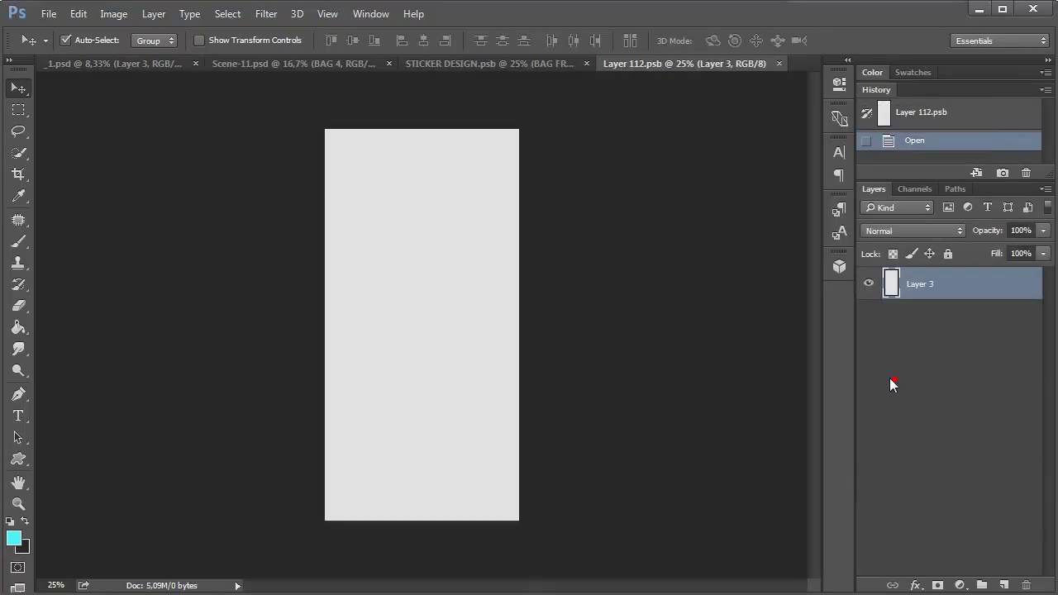
pyautogui.hotkey('ctrl', 'v')
pyautogui.hotkey('ctrl', 'a')
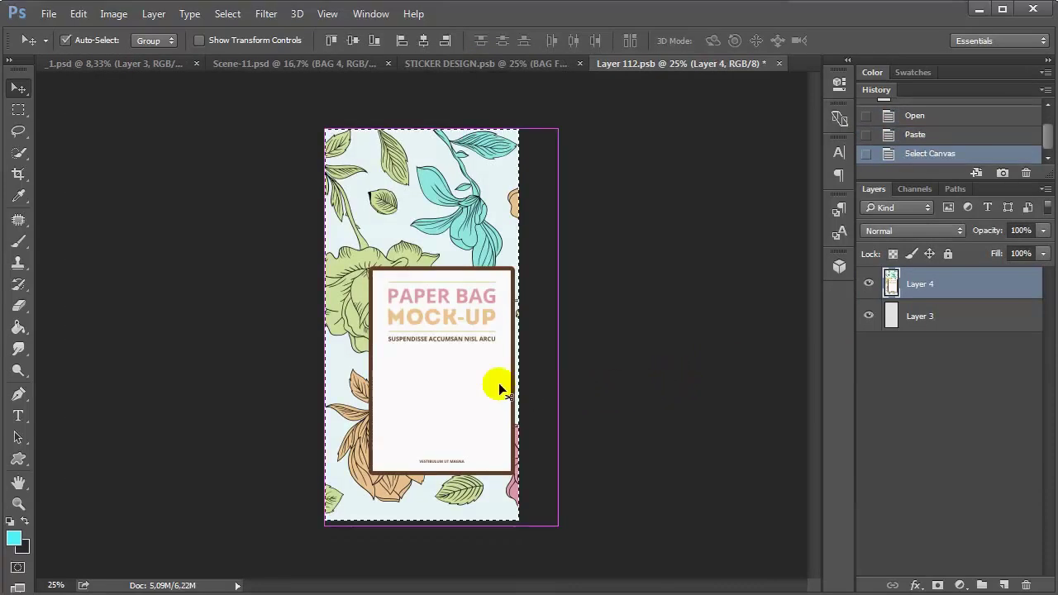
pyautogui.click(423, 40)
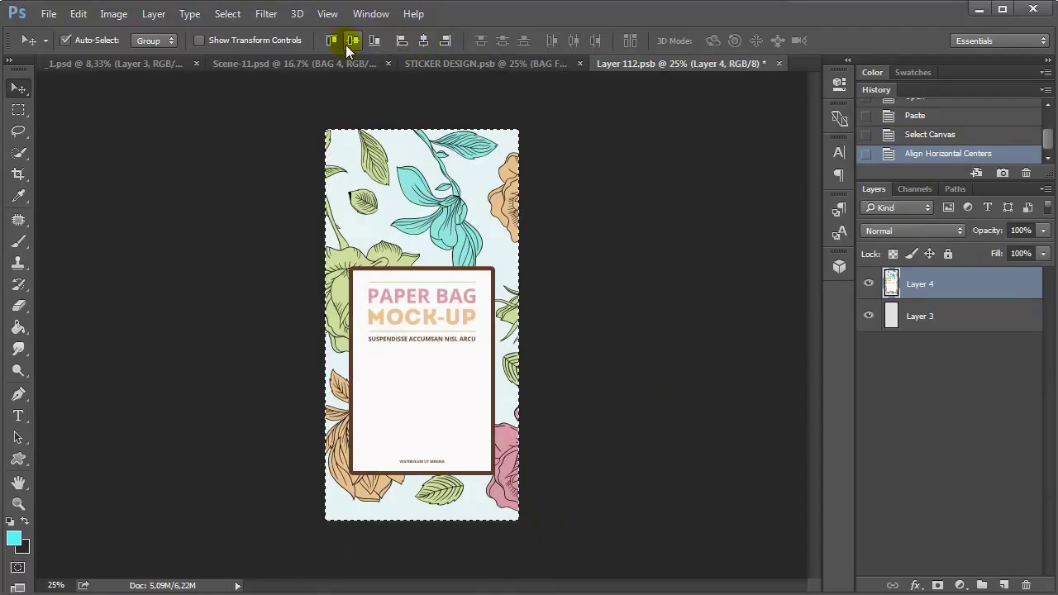
pyautogui.hotkey('ctrl', 'd')
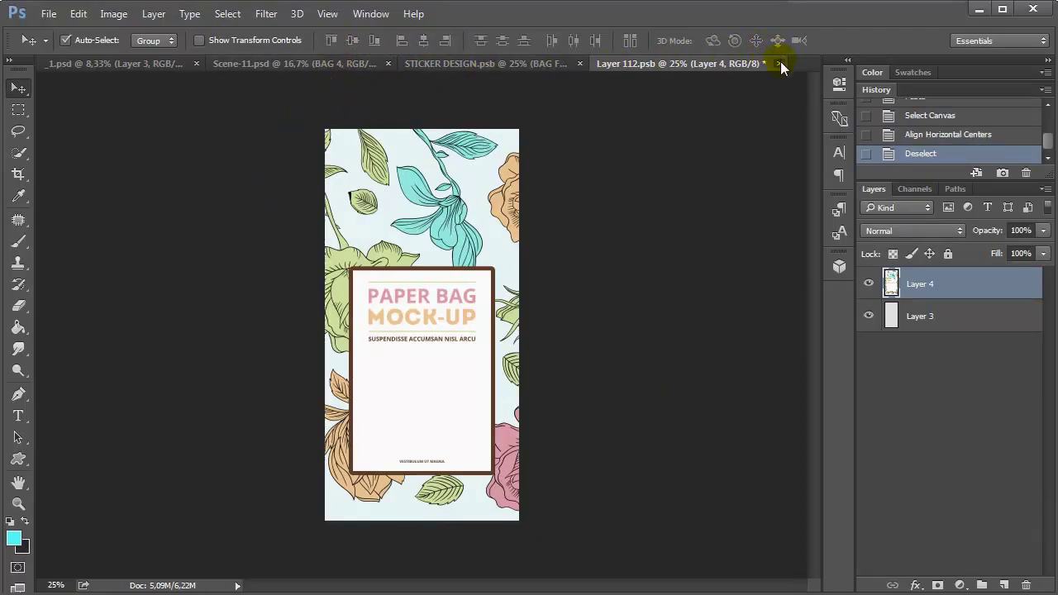
pyautogui.click(780, 64)
pyautogui.click(465, 243)
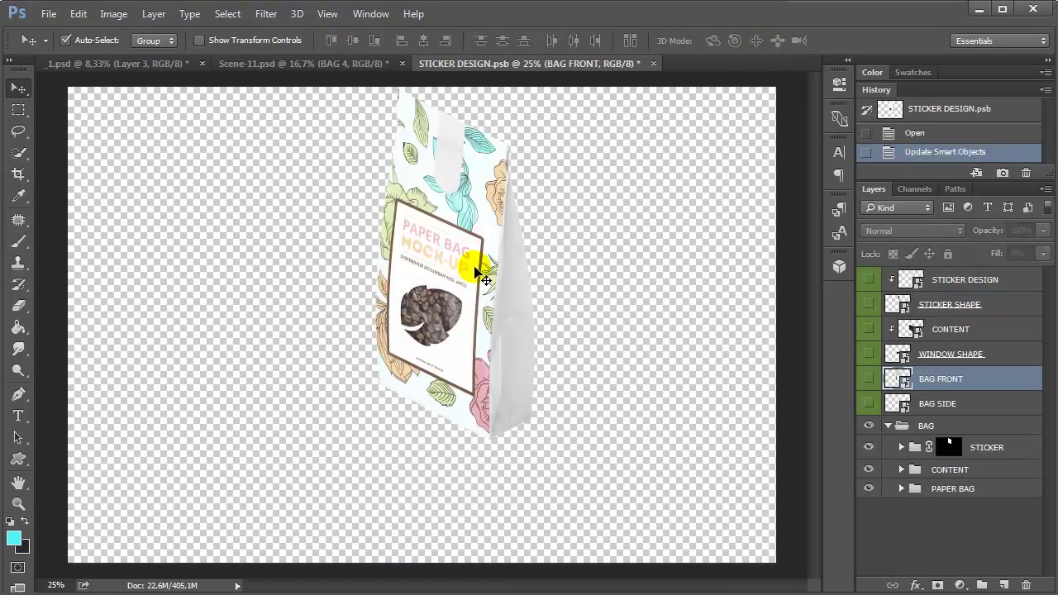
# Step: Paste the floral artwork into the BAG SIDE contents and shift it right until the text frame lies outside the canvas
pyautogui.doubleClick(897, 402)
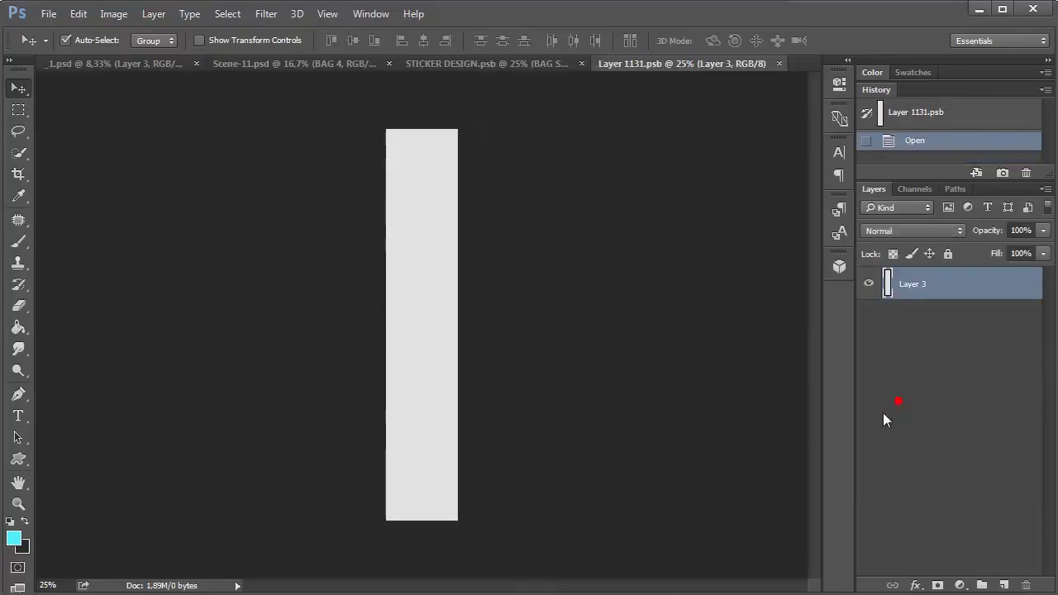
pyautogui.hotkey('ctrl', 'v')
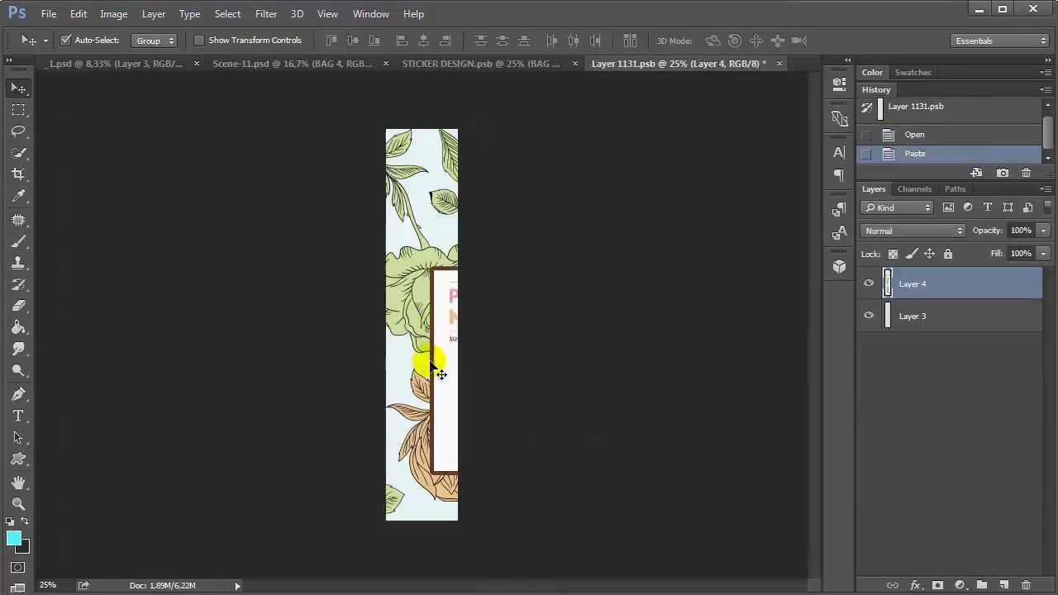
pyautogui.moveTo(421, 385)
pyautogui.mouseDown()
pyautogui.moveTo(446, 369)
pyautogui.moveTo(442, 386)
pyautogui.mouseUp()
# Step: Copy the visible floral strip to a new layer and move it flush with the canvas's left edge
pyautogui.hotkey('ctrl', 'a')
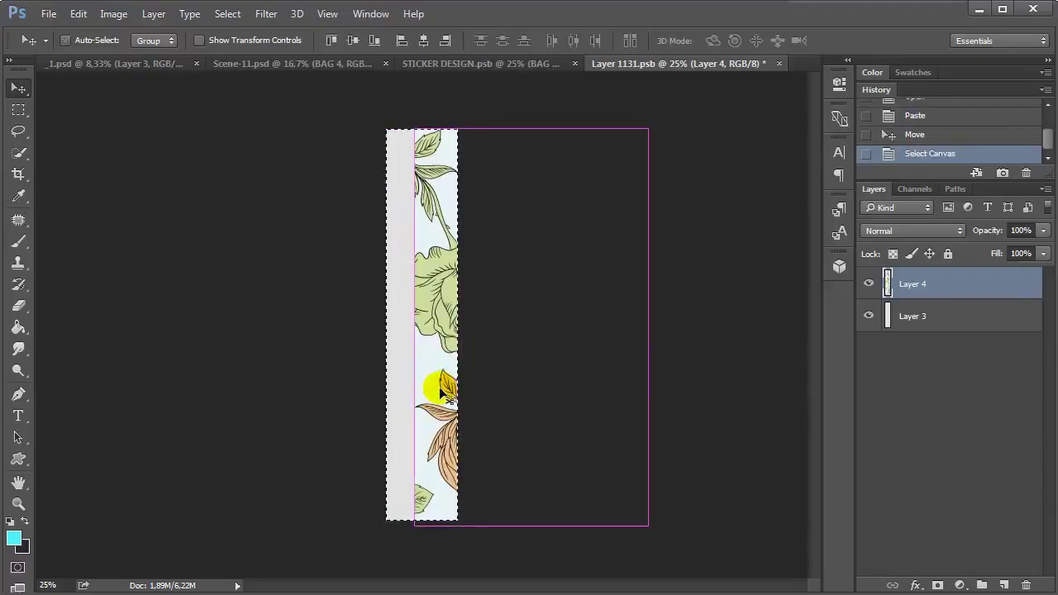
pyautogui.hotkey('ctrl', 'd')
pyautogui.hotkey('ctrl', 'v')
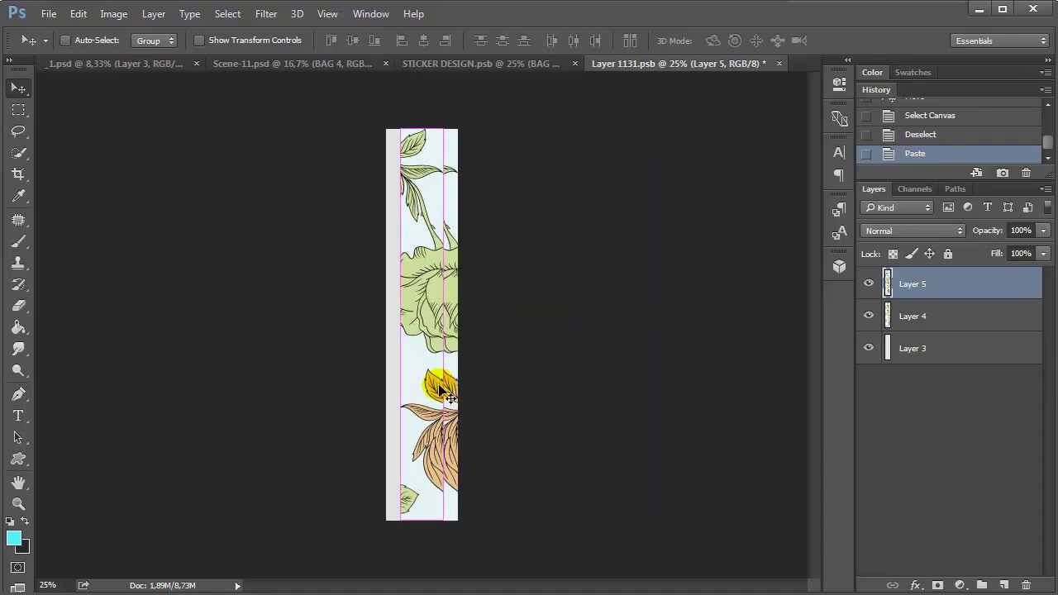
pyautogui.hotkey('ctrl', 't')
pyautogui.moveTo(431, 388)
pyautogui.mouseDown()
pyautogui.moveTo(440, 354)
pyautogui.moveTo(414, 380)
pyautogui.moveTo(418, 394)
pyautogui.mouseUp()
pyautogui.press('Return')
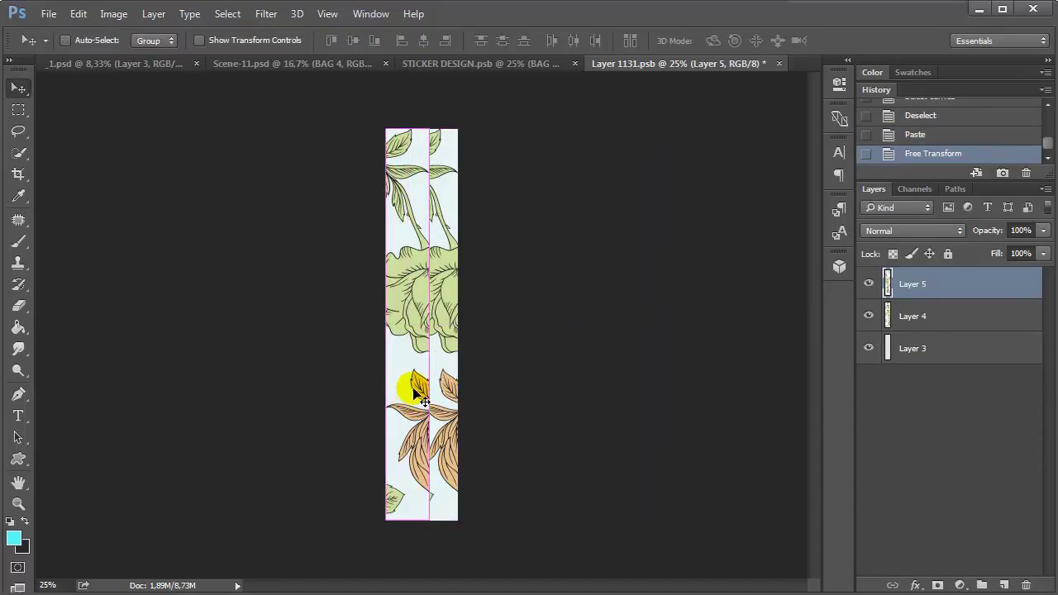
# Step: Flip the copied floral strip horizontally to mirror the pattern, and save and close the BAG SIDE contents
pyautogui.hotkey('ctrl', 't')
pyautogui.rightClick(416, 387)
pyautogui.click(451, 594)
pyautogui.press('Return')
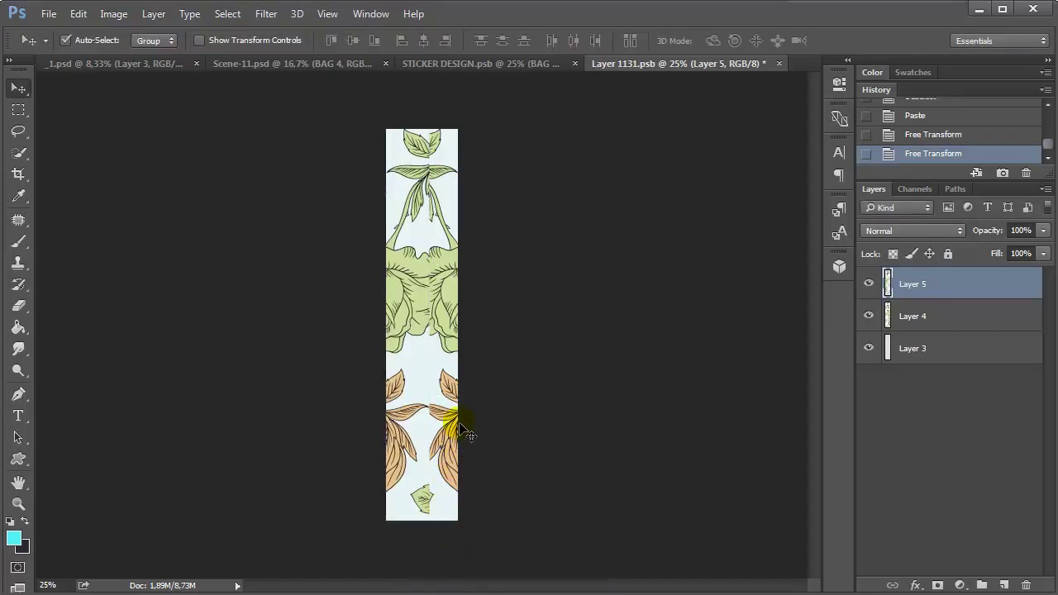
pyautogui.hotkey('ctrl', 's')
pyautogui.hotkey('ctrl', 'w')
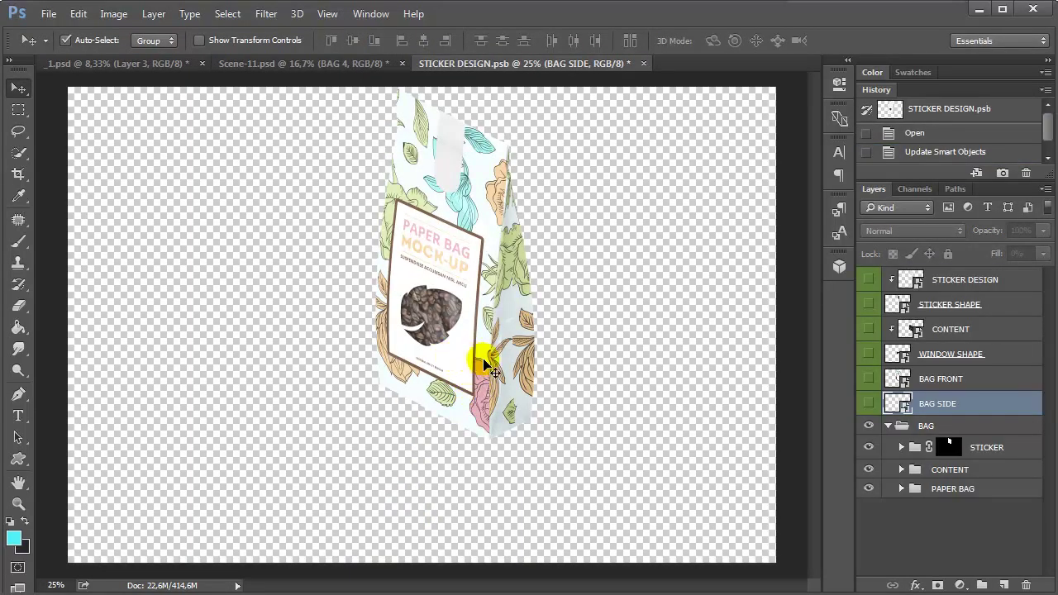
# Step: Fill the STICKER DESIGN contents of BAG 4 with cyan using the Paint Bucket, and save and close them
pyautogui.click(942, 281)
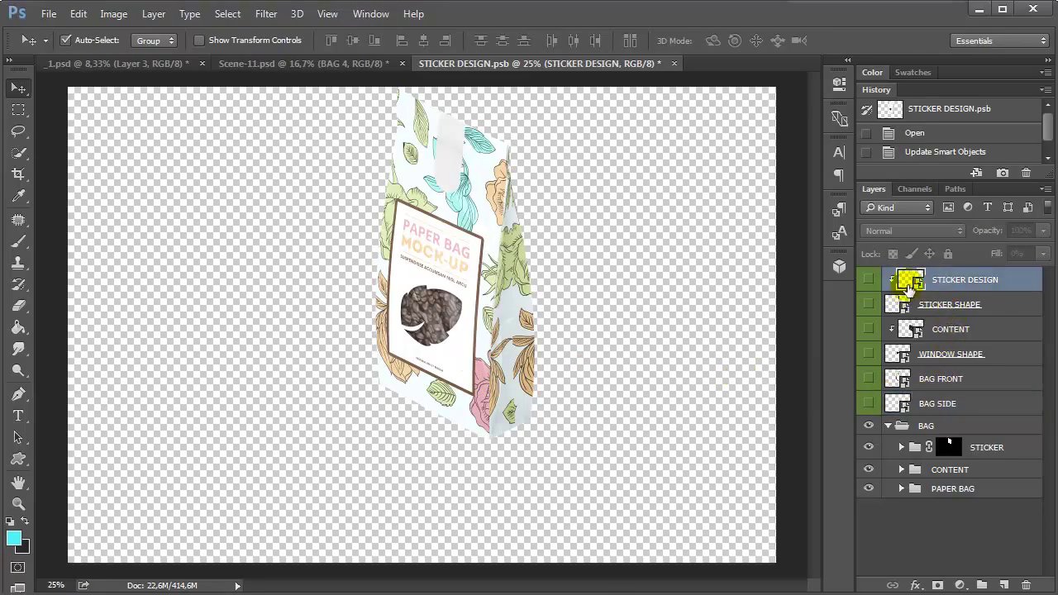
pyautogui.doubleClick(909, 283)
pyautogui.click(18, 327)
pyautogui.click(366, 350)
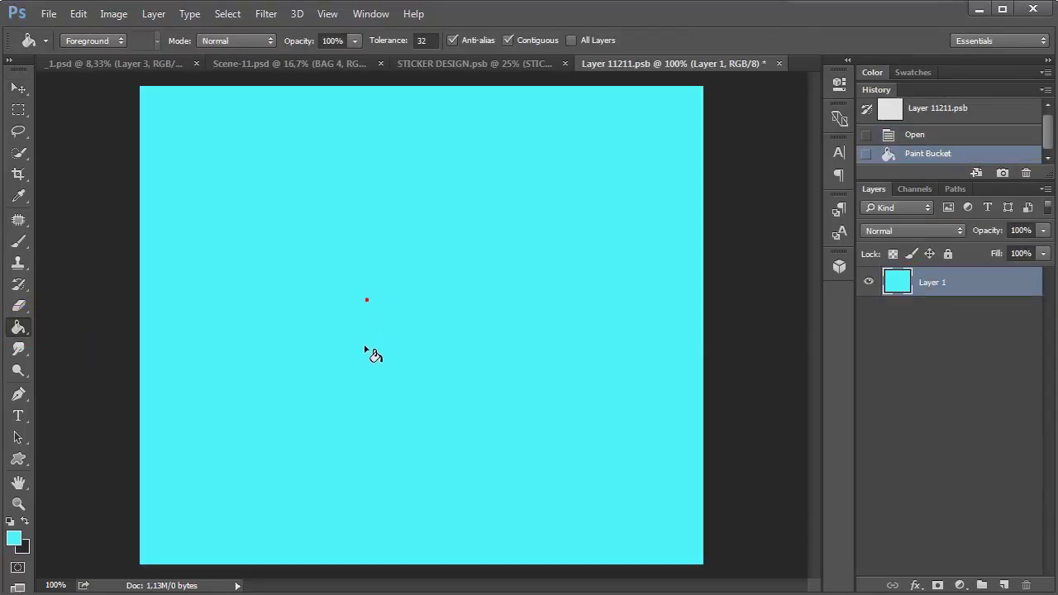
pyautogui.click(778, 63)
pyautogui.click(461, 245)
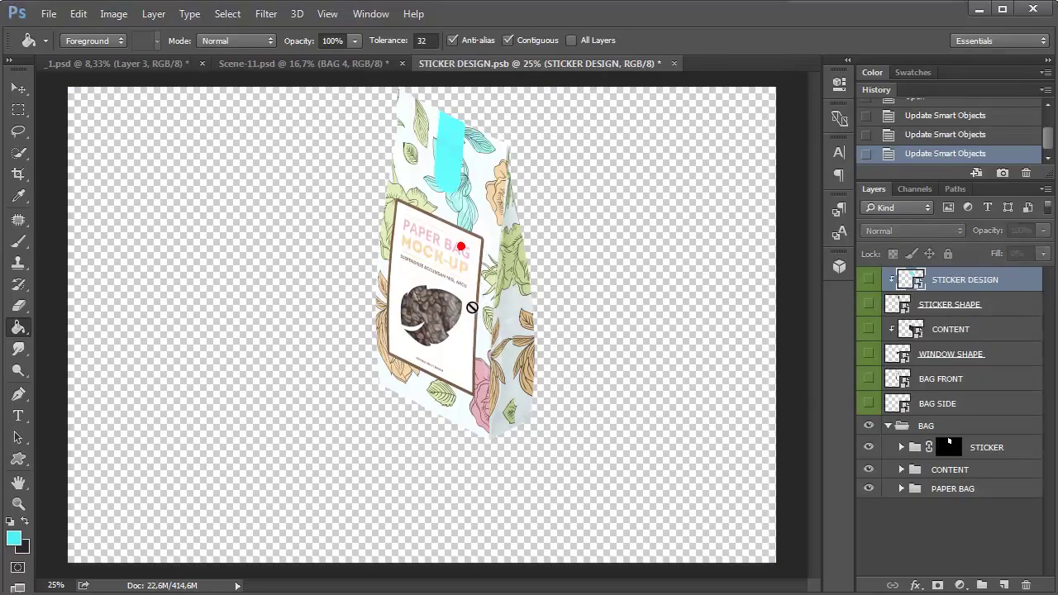
# Step: In the STICKER SHAPE contents, draw a round serrated seal with the Custom Shape tool over the strip and hide Layer 4
pyautogui.press('z')
pyautogui.click(455, 155)
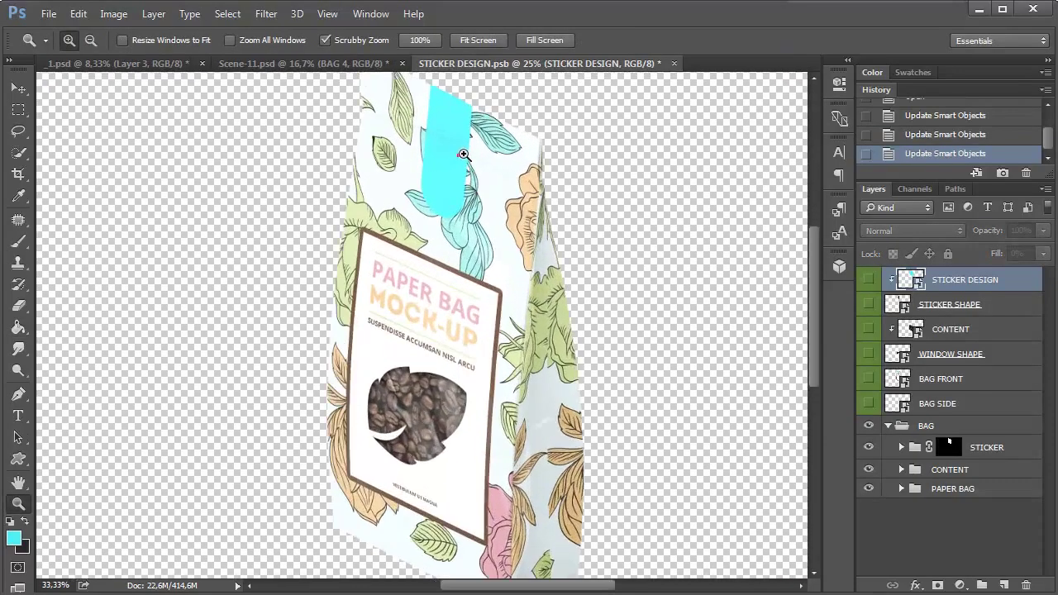
pyautogui.doubleClick(900, 308)
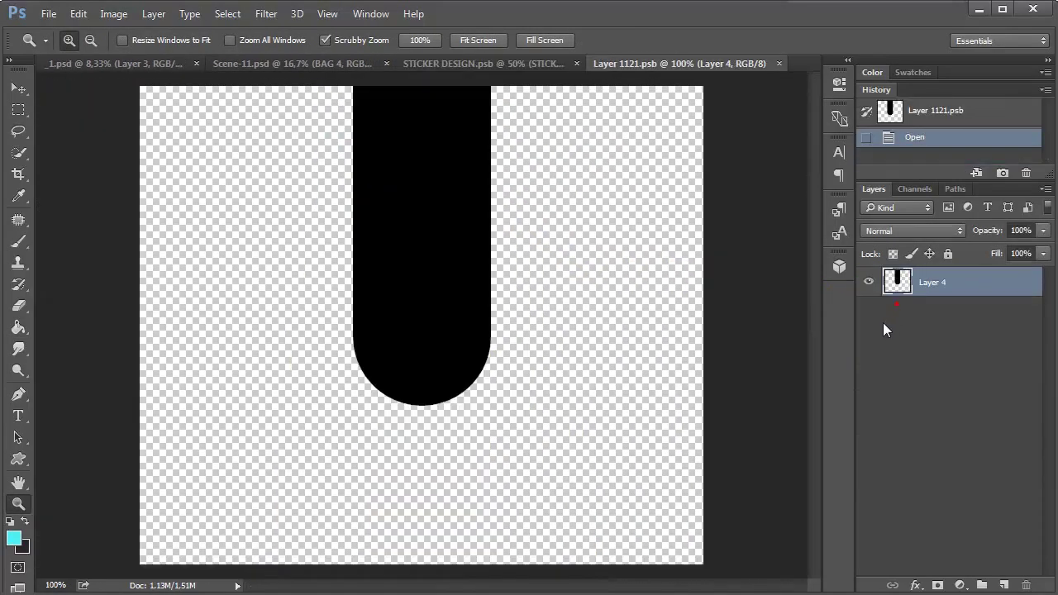
pyautogui.click(19, 459)
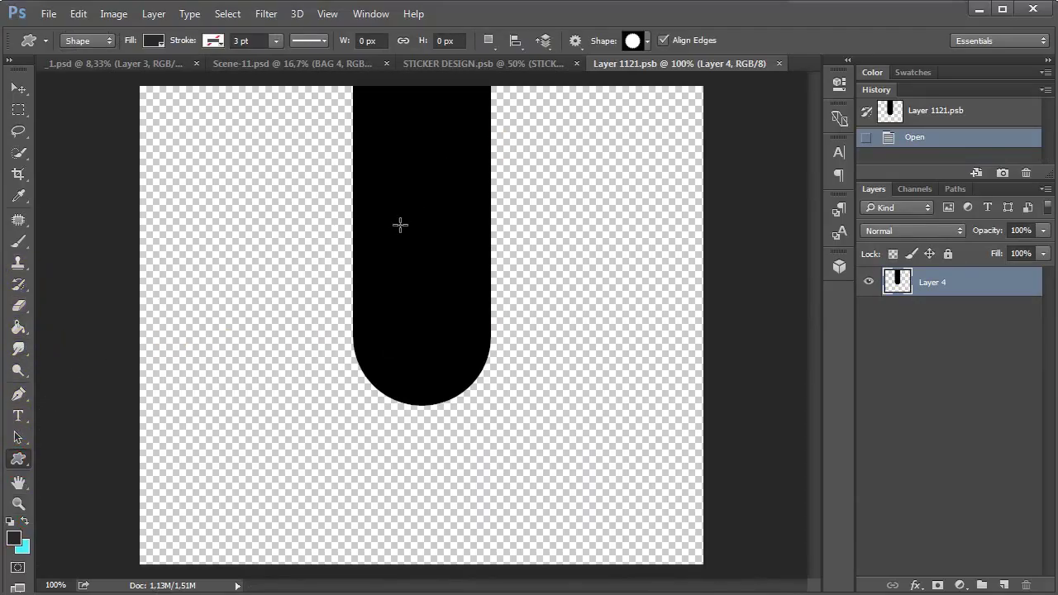
pyautogui.moveTo(422, 202); pyautogui.dragTo(524, 125)
pyautogui.click(913, 312)
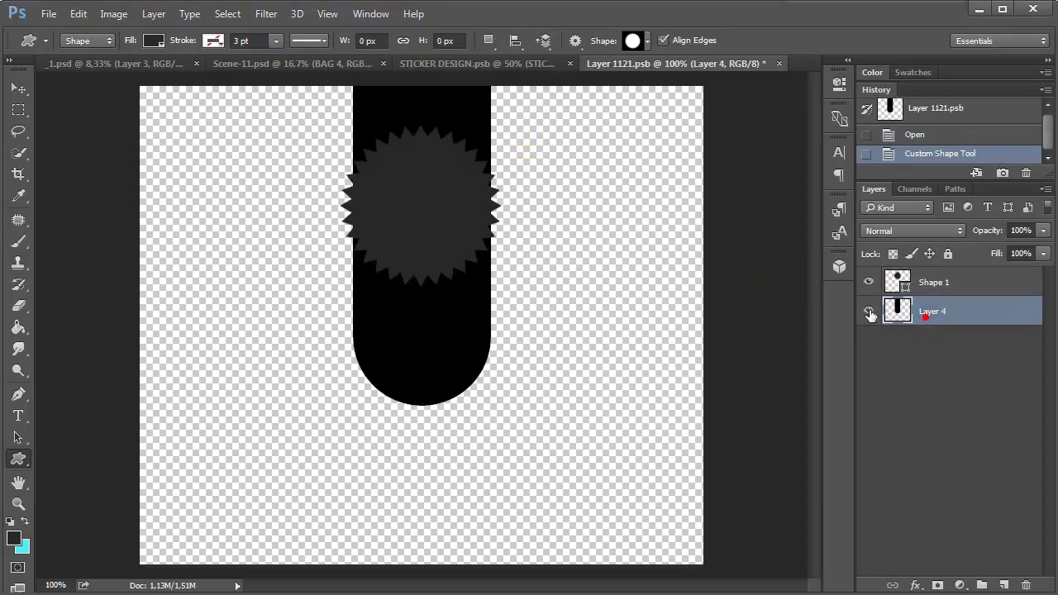
pyautogui.click(868, 311)
# Step: Align the selected layer to the canvas's horizontal centre, and save and close the STICKER SHAPE contents
pyautogui.hotkey('ctrl', 'a')
pyautogui.press('v')
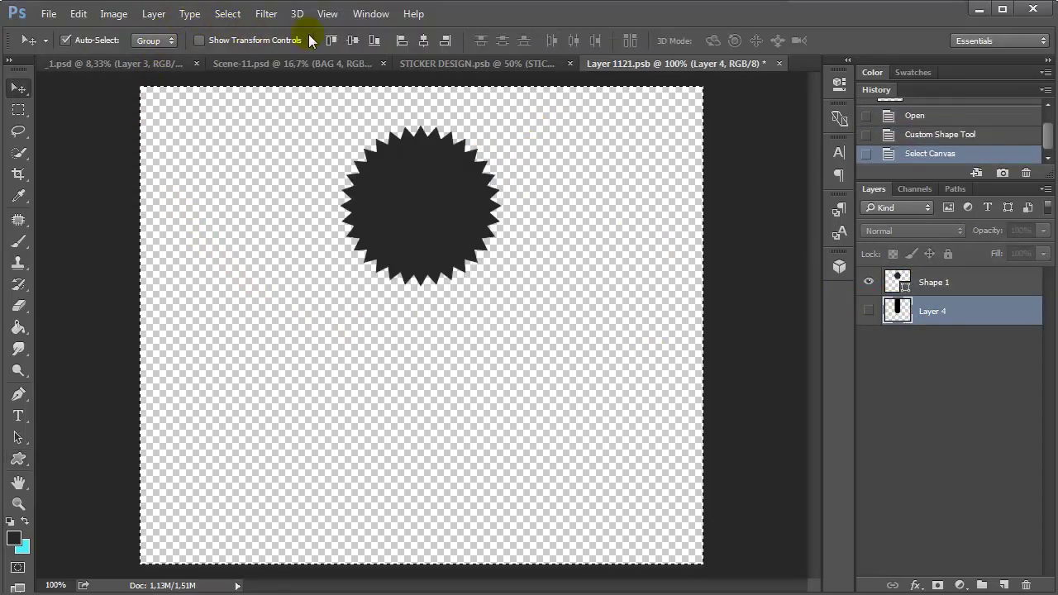
pyautogui.click(425, 41)
pyautogui.hotkey('ctrl', 'd')
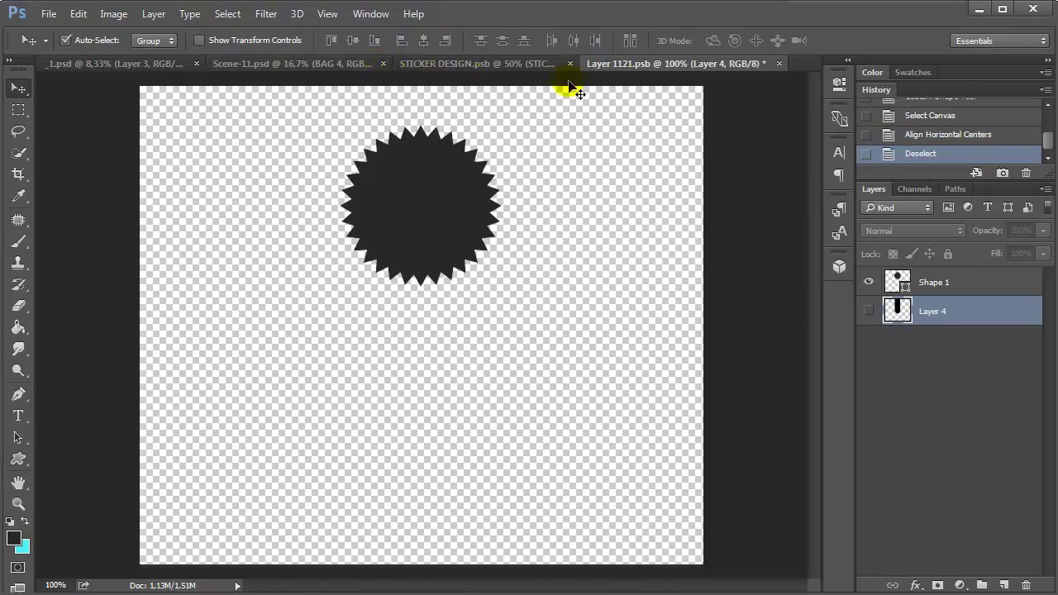
pyautogui.click(777, 63)
pyautogui.click(468, 243)
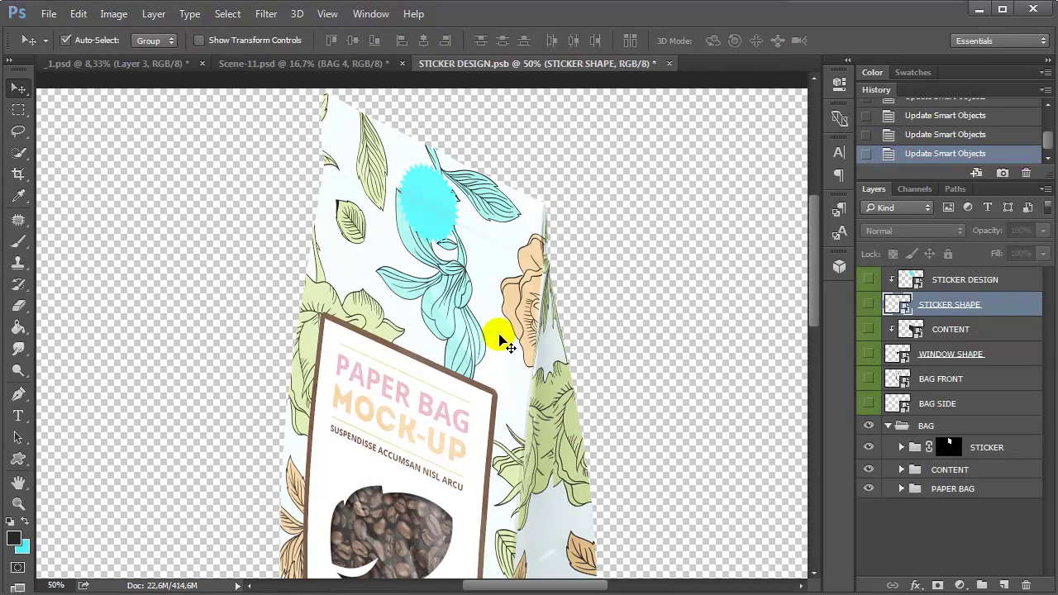
# Step: Compare the two L highlight layers in the PAPER BAG group on and off, leaving only the Overlay one hidden
pyautogui.moveTo(516, 309); pyautogui.dragTo(487, 339)
pyautogui.hotkey('ctrl', '-')
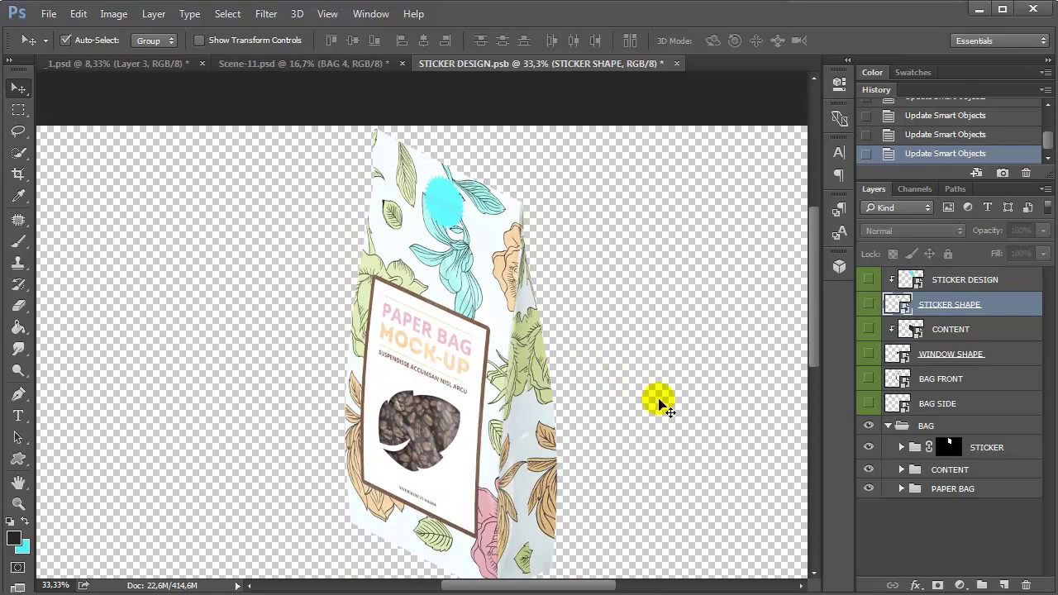
pyautogui.click(901, 489)
pyautogui.scroll(-5, 1041, 354)
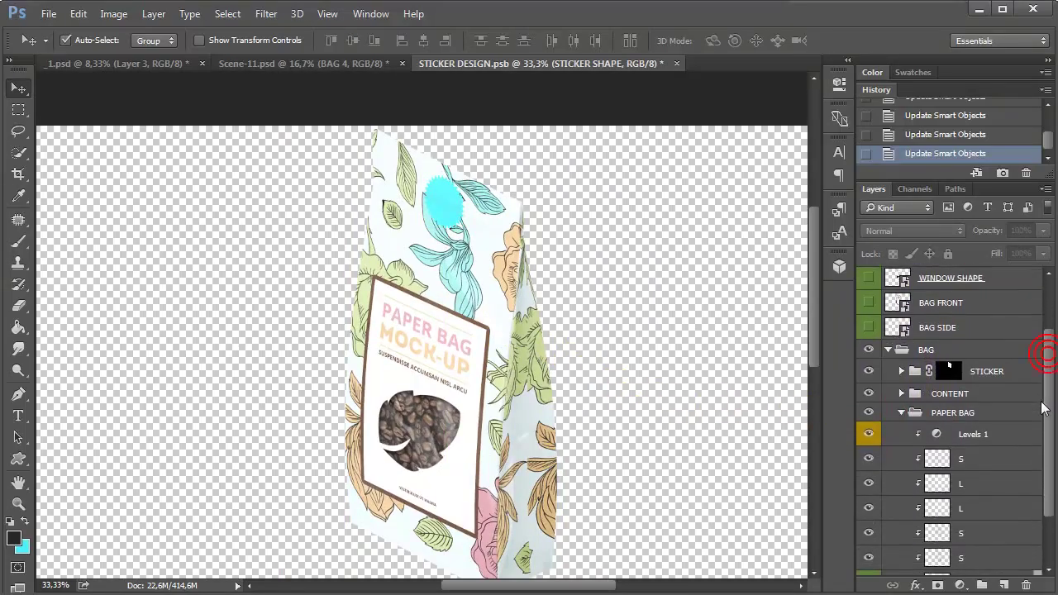
pyautogui.click(962, 452)
pyautogui.click(868, 453)
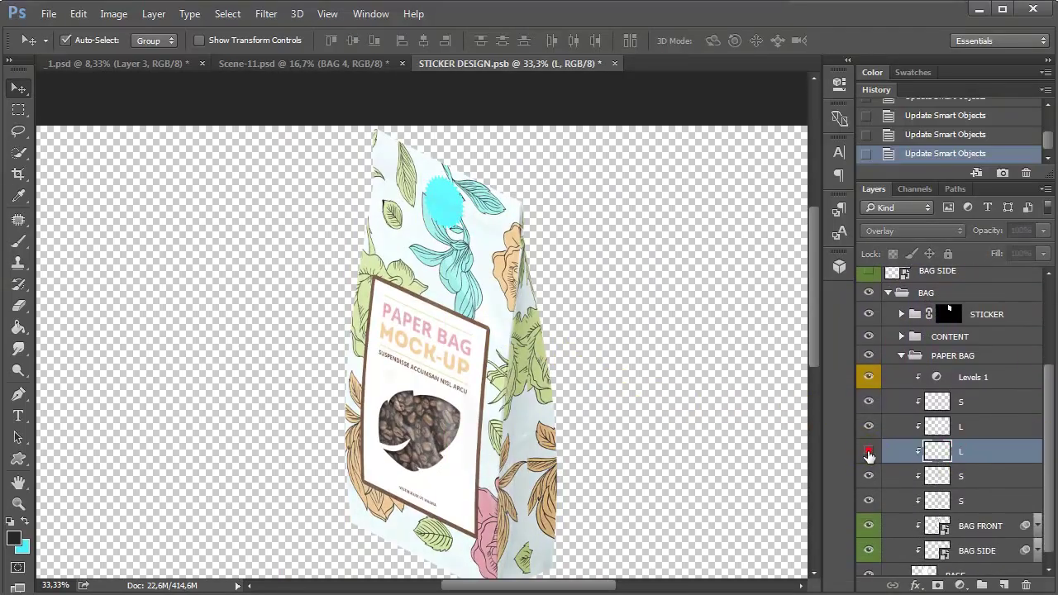
pyautogui.click(867, 453)
pyautogui.click(867, 453)
pyautogui.click(868, 428)
pyautogui.click(868, 428)
pyautogui.click(866, 428)
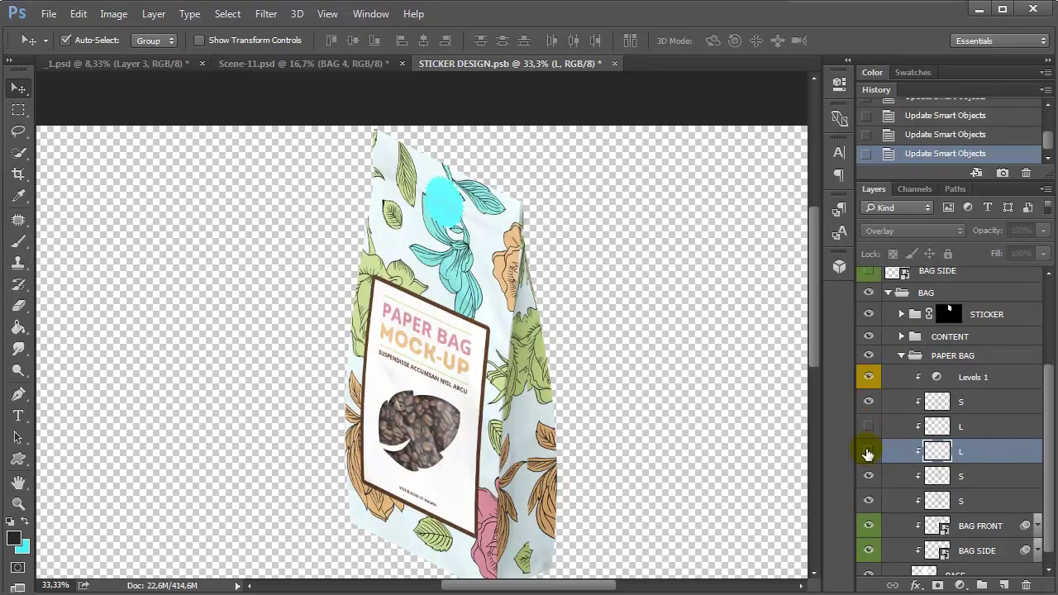
pyautogui.click(867, 451)
pyautogui.click(868, 452)
pyautogui.click(867, 427)
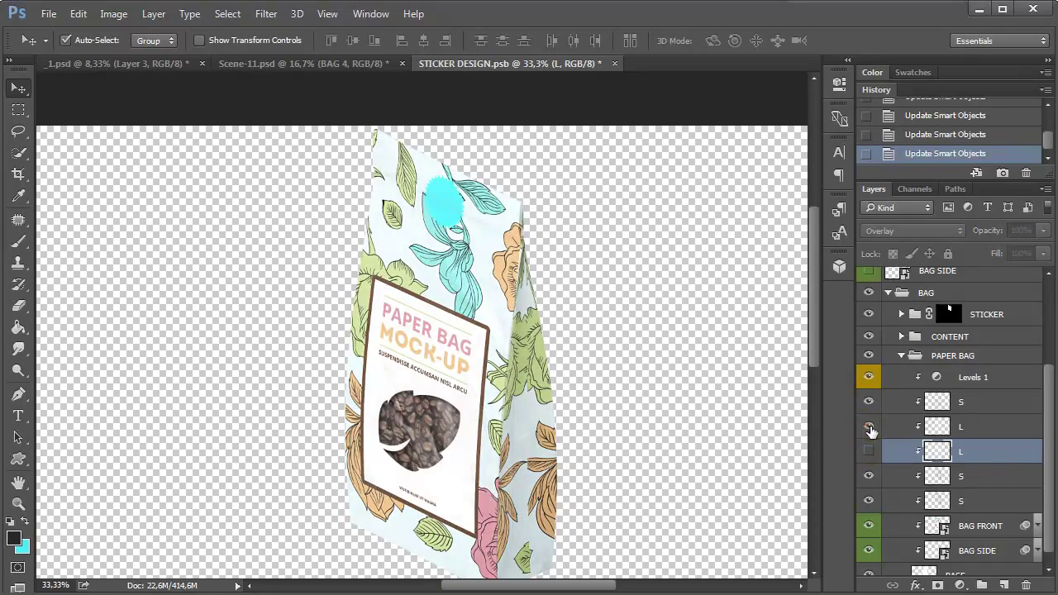
# Step: Lower the opacity of the Screen-mode L layer in the PAPER BAG group to 50%
pyautogui.click(947, 425)
pyautogui.click(1042, 231)
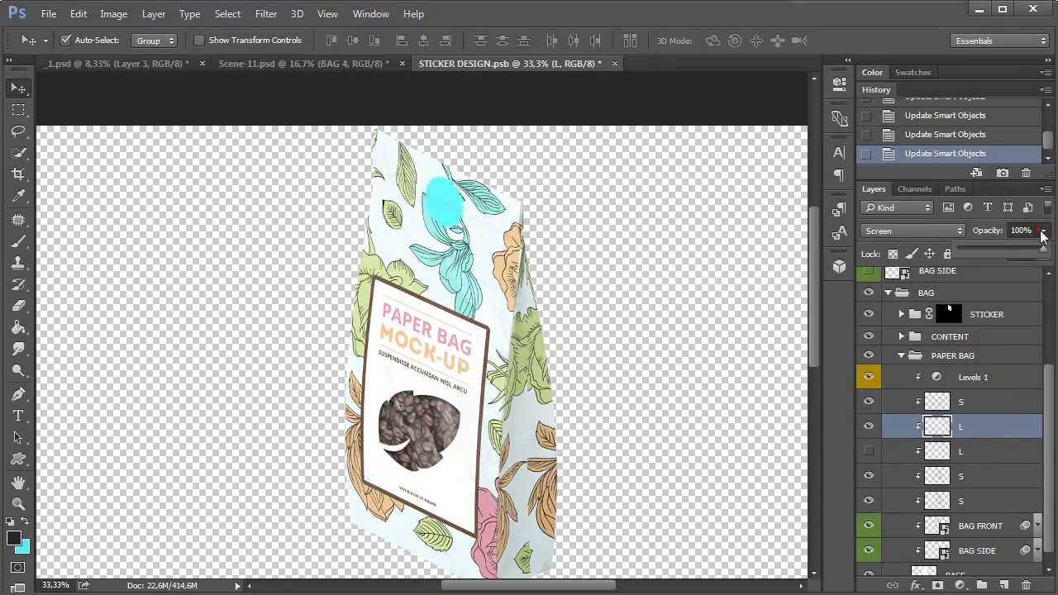
pyautogui.click(997, 248)
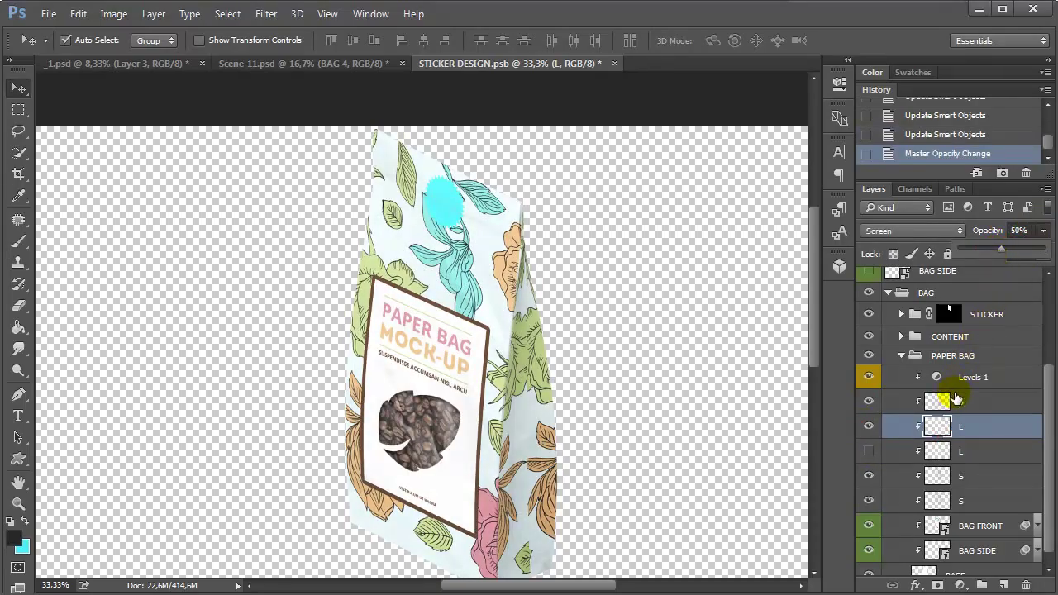
# Step: Raise the white input level of the Levels 1 adjustment in the PAPER BAG group to 250
pyautogui.doubleClick(929, 379)
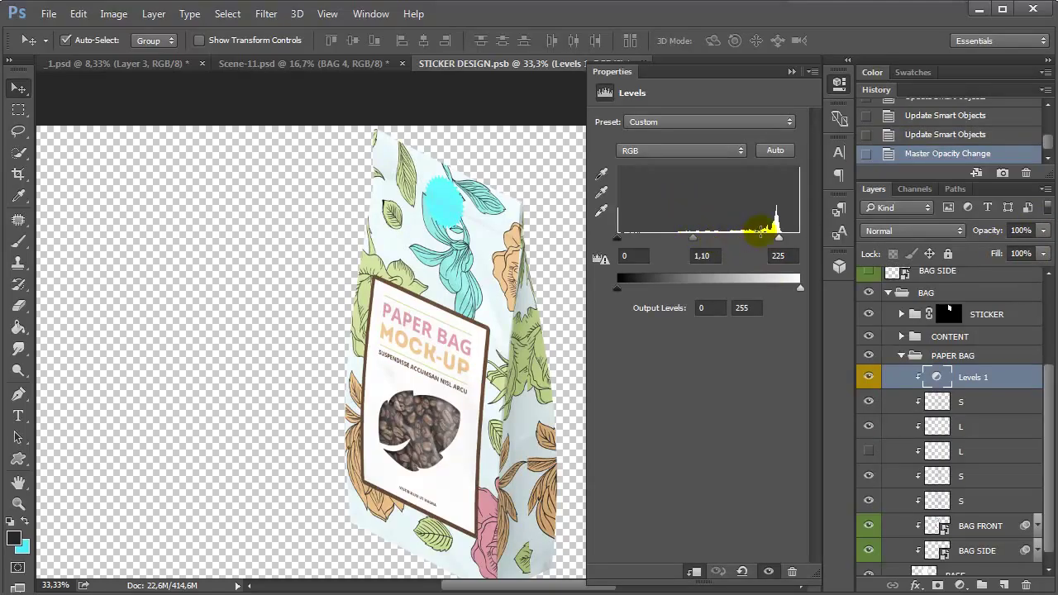
pyautogui.moveTo(780, 241)
pyautogui.mouseDown()
pyautogui.moveTo(802, 230)
pyautogui.moveTo(798, 240)
pyautogui.mouseUp()
pyautogui.click(699, 240)
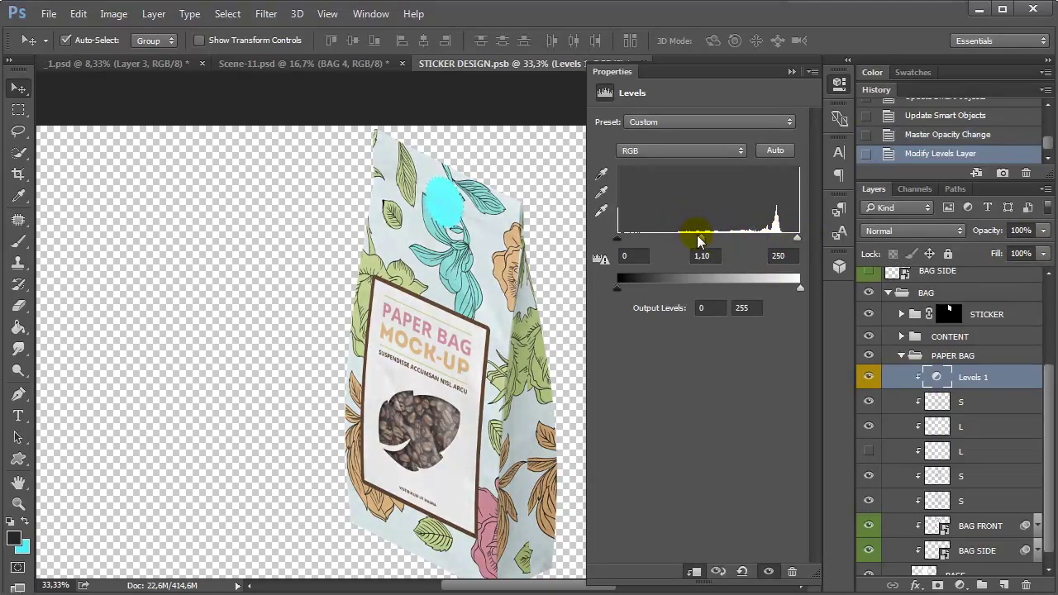
pyautogui.click(790, 72)
# Step: Save and close STICKER DESIGN.psb and return to the Scene-11.psd document
pyautogui.click(644, 64)
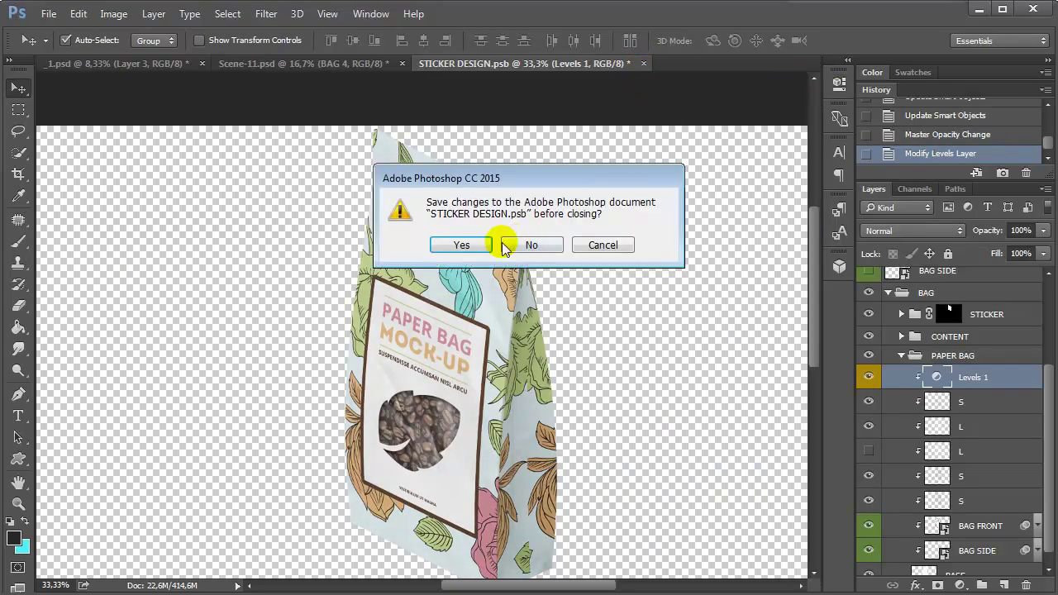
pyautogui.click(467, 244)
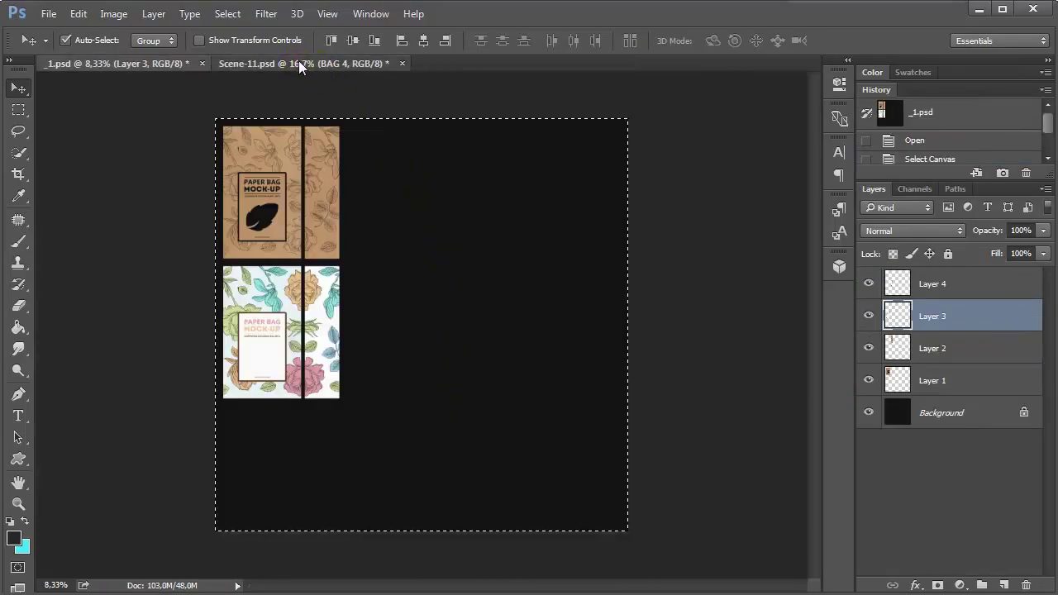
pyautogui.click(299, 62)
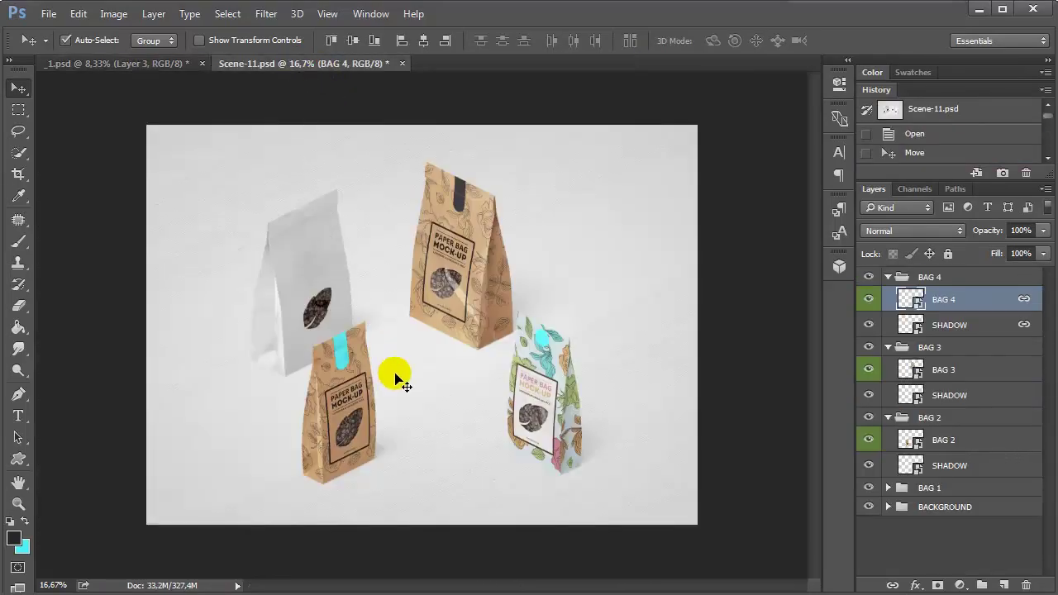
# Step: Examine the floral BAG 4 at 100% zoom, checking its front label, side and round sticker
pyautogui.click(18, 504)
pyautogui.rightClick(500, 360)
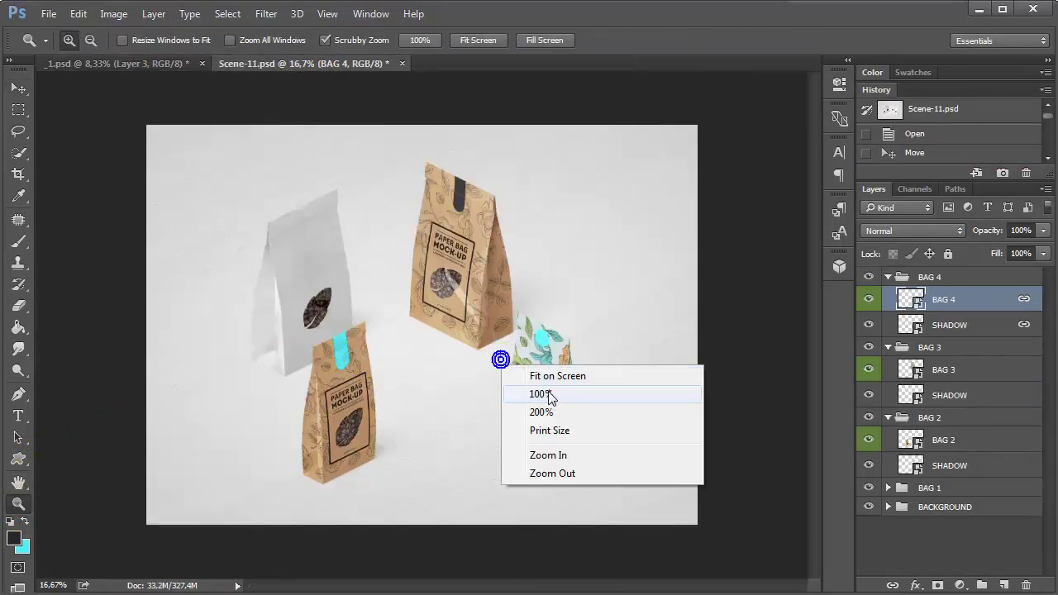
pyautogui.click(551, 398)
pyautogui.moveTo(633, 479); pyautogui.dragTo(531, 336)
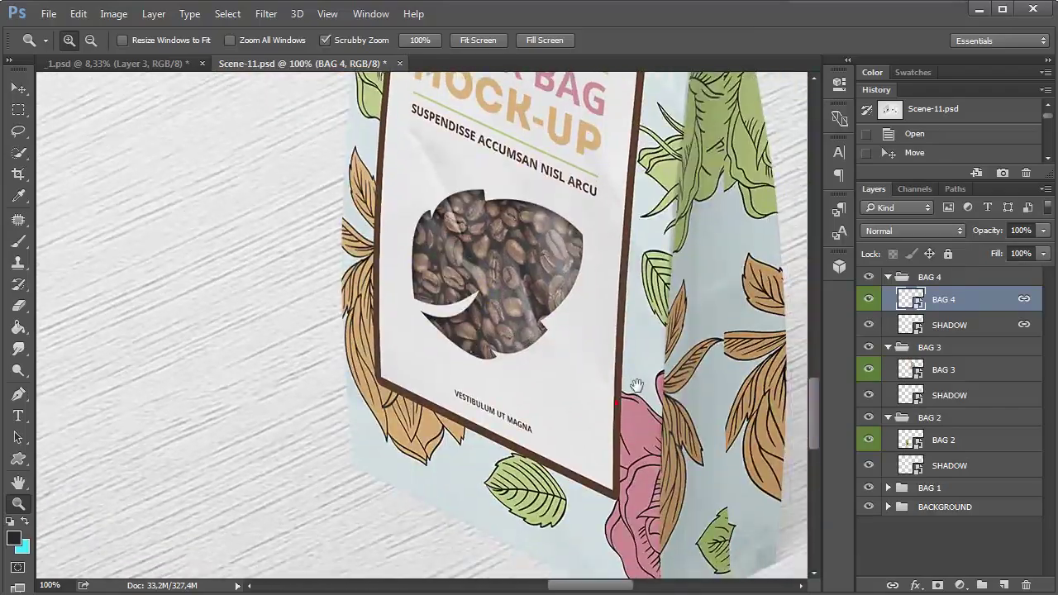
pyautogui.moveTo(636, 385); pyautogui.dragTo(550, 281)
pyautogui.scroll(8, 512, 347)
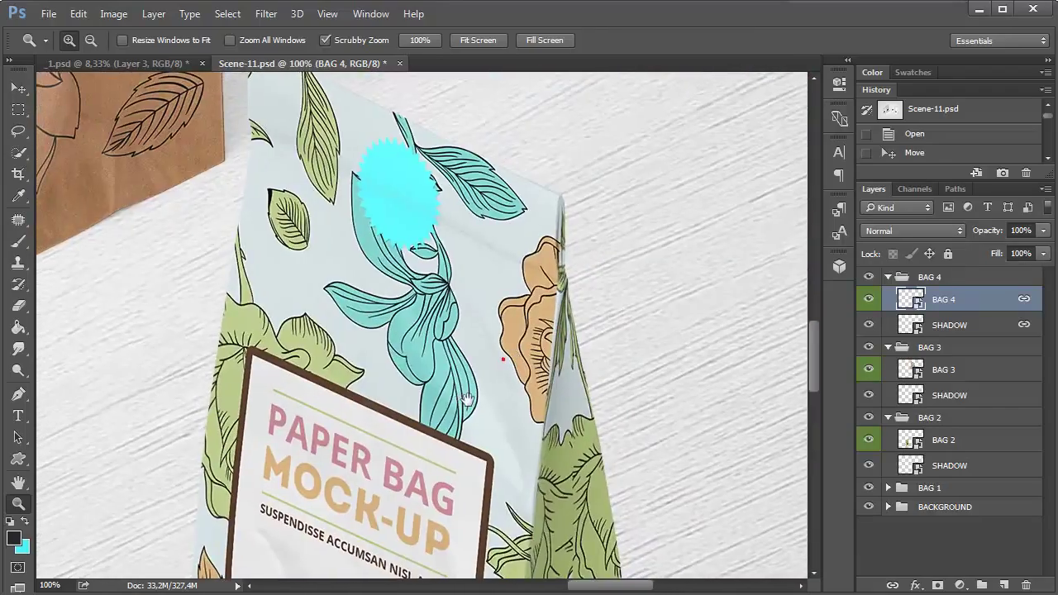
pyautogui.moveTo(467, 398); pyautogui.dragTo(549, 379)
pyautogui.moveTo(548, 434); pyautogui.dragTo(543, 421)
# Step: Move the BAG 4 group up so the floral bag stands right beside the large brown bag
pyautogui.click(23, 91)
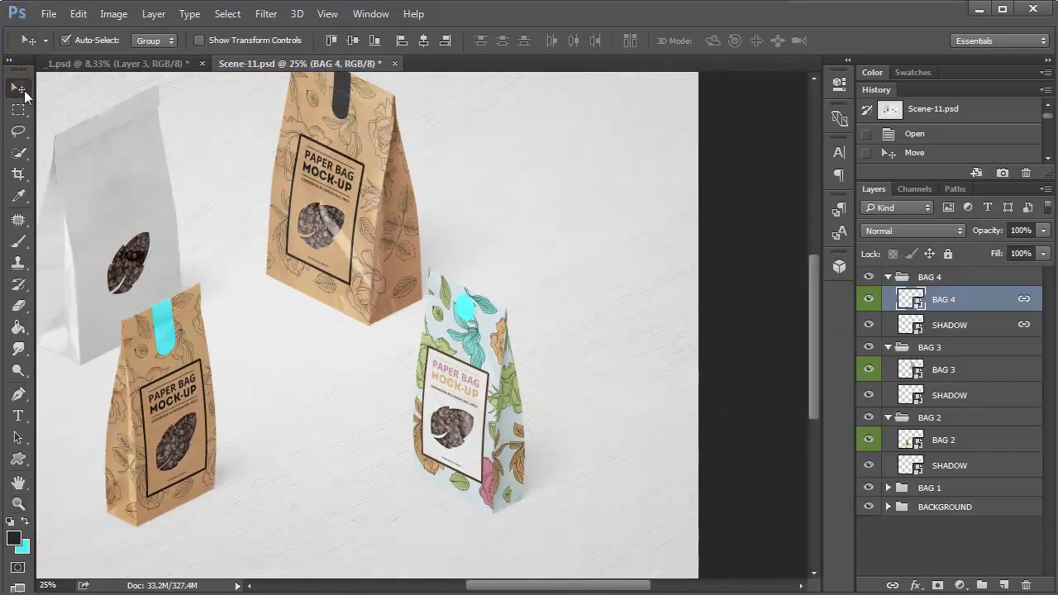
pyautogui.moveTo(414, 364); pyautogui.dragTo(403, 233)
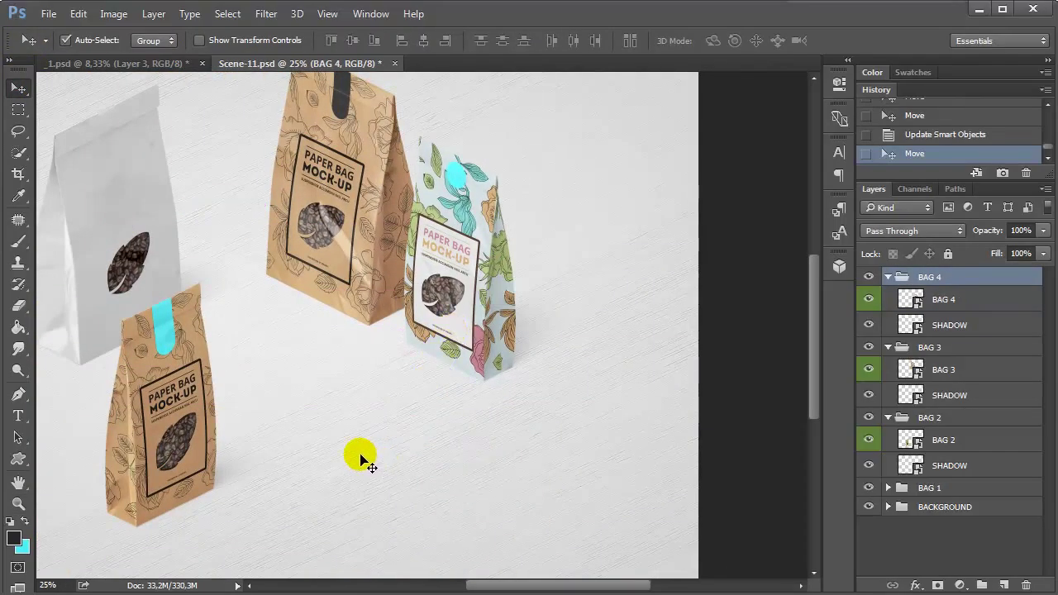